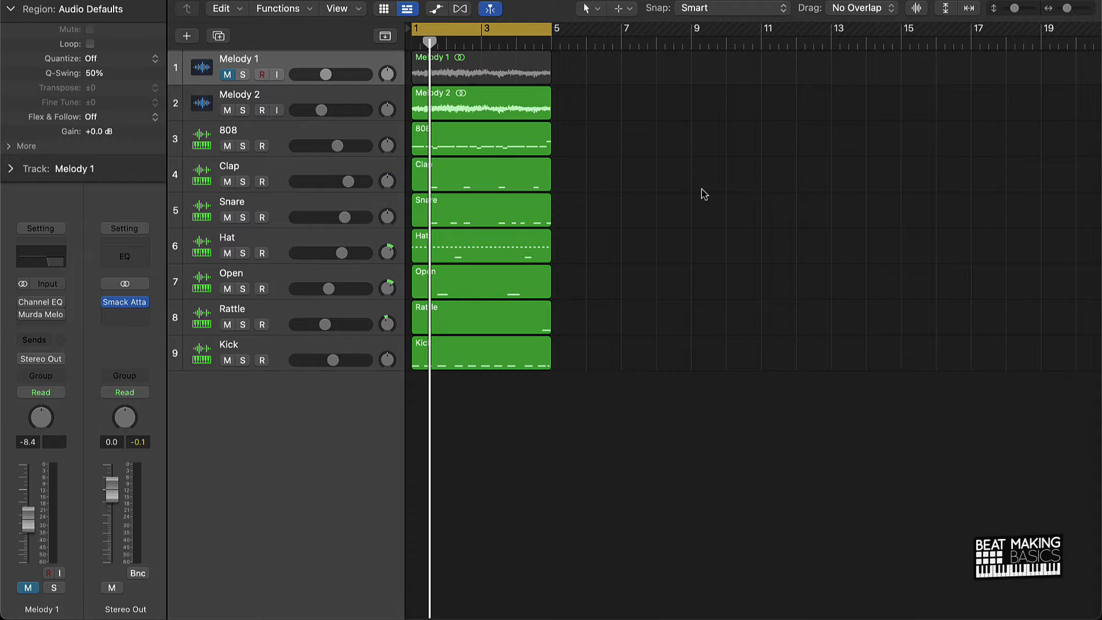
Mute the Melody 2 track, unmute Melody 1, and play the four-bar loop
key(super+Right)
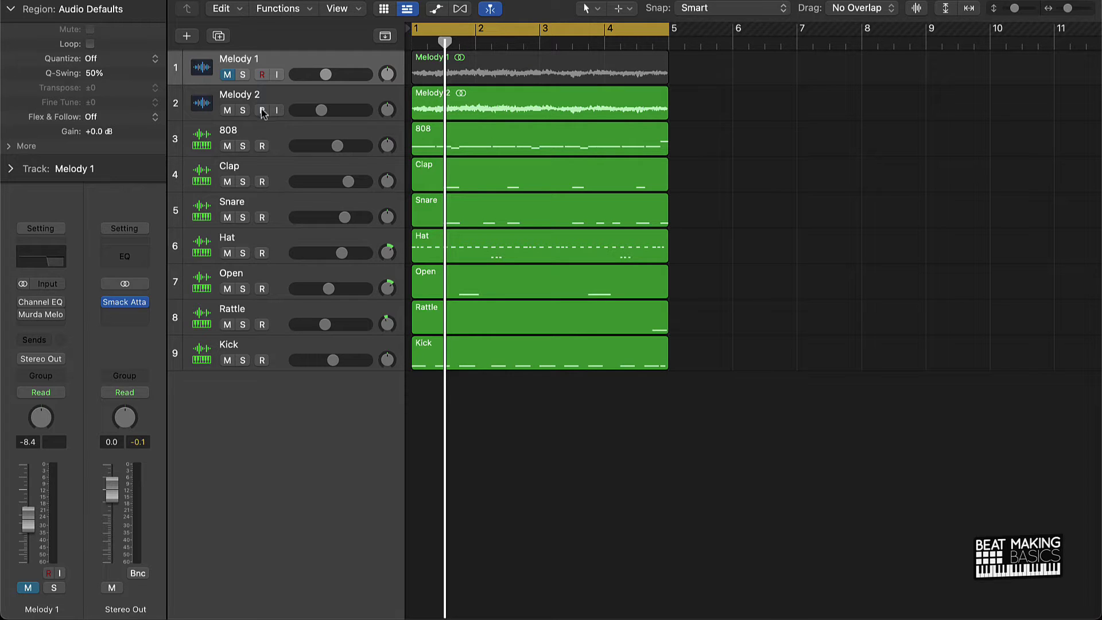
click(227, 111)
click(228, 75)
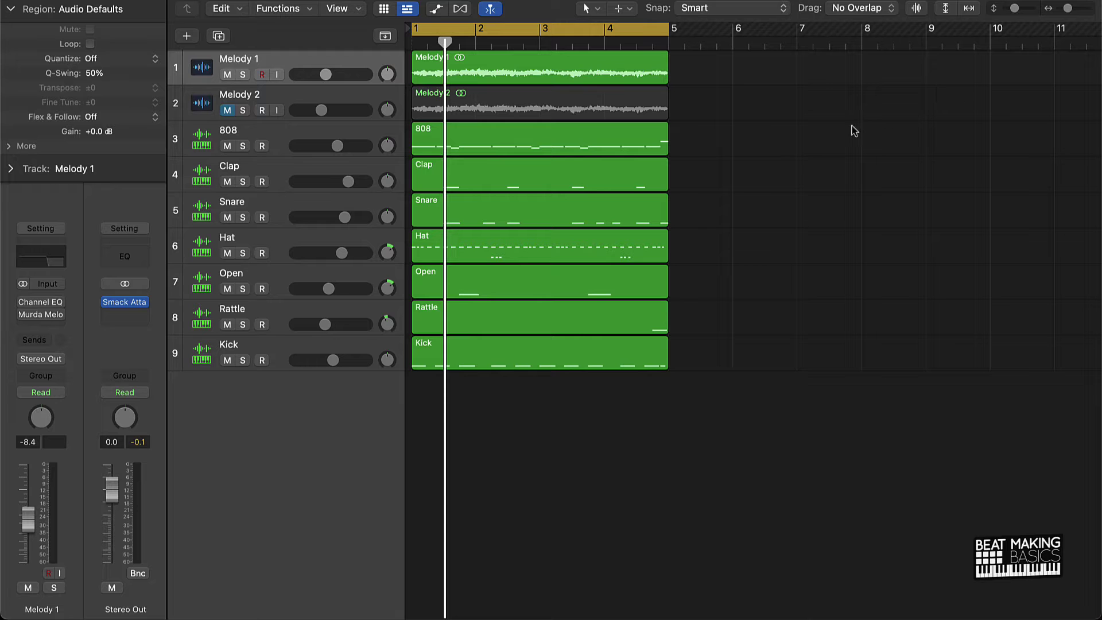
scroll(850, 133, down, 8)
scroll(851, 134, up, 7)
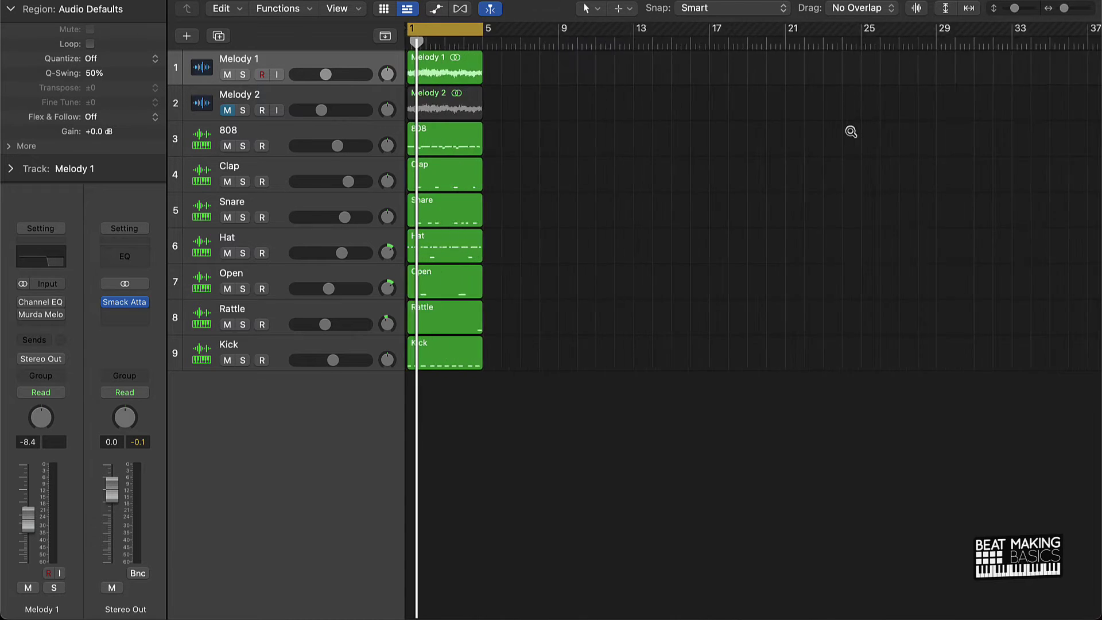
scroll(849, 131, up, 2)
key(space)
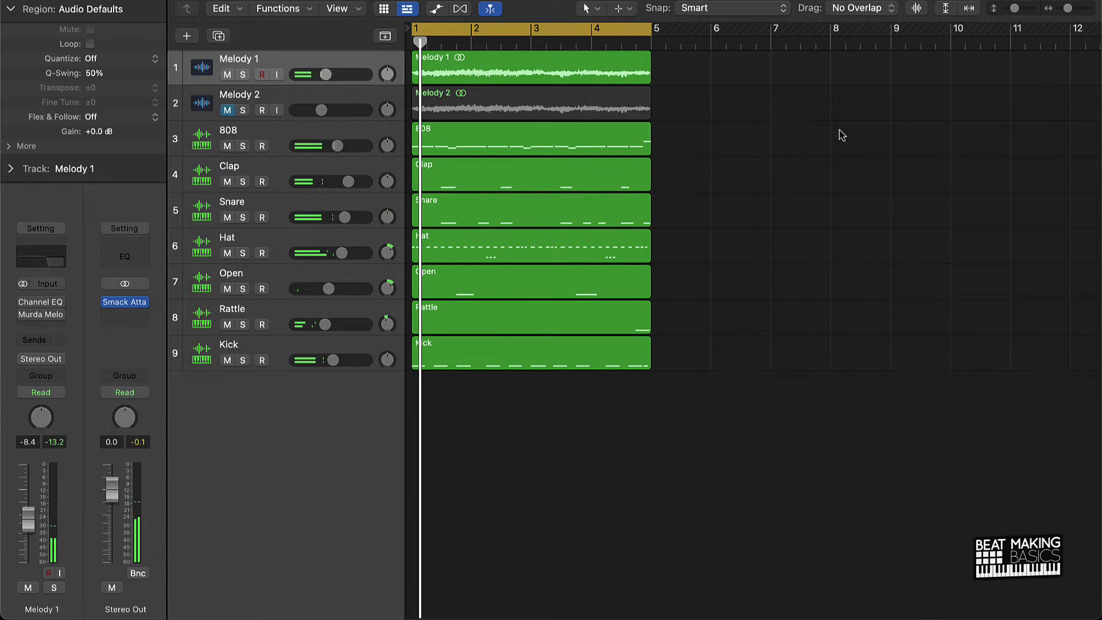
Duplicate all nine regions of the four-bar loop so the copies start at bar 5
key(super+Up)
key(super+Left)
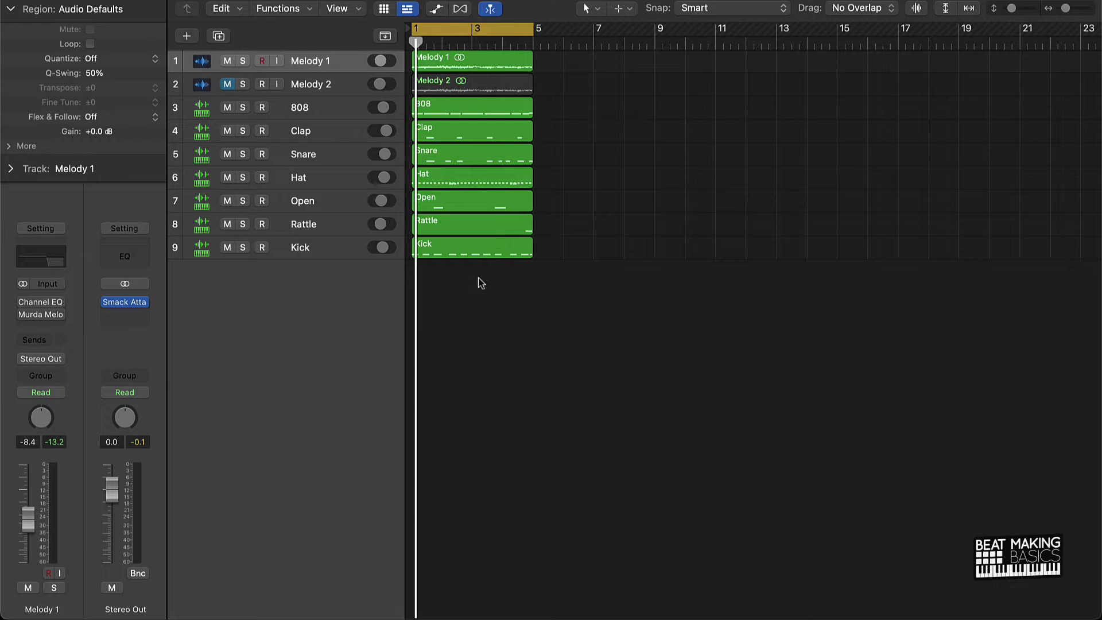
key(super+a)
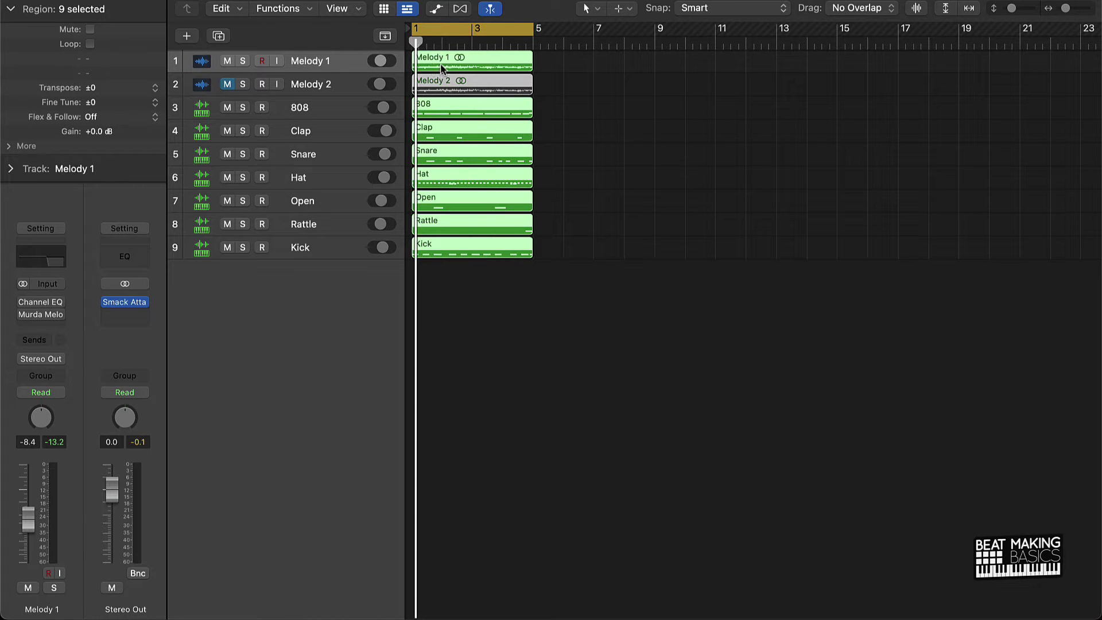
drag(442, 67, 562, 58)
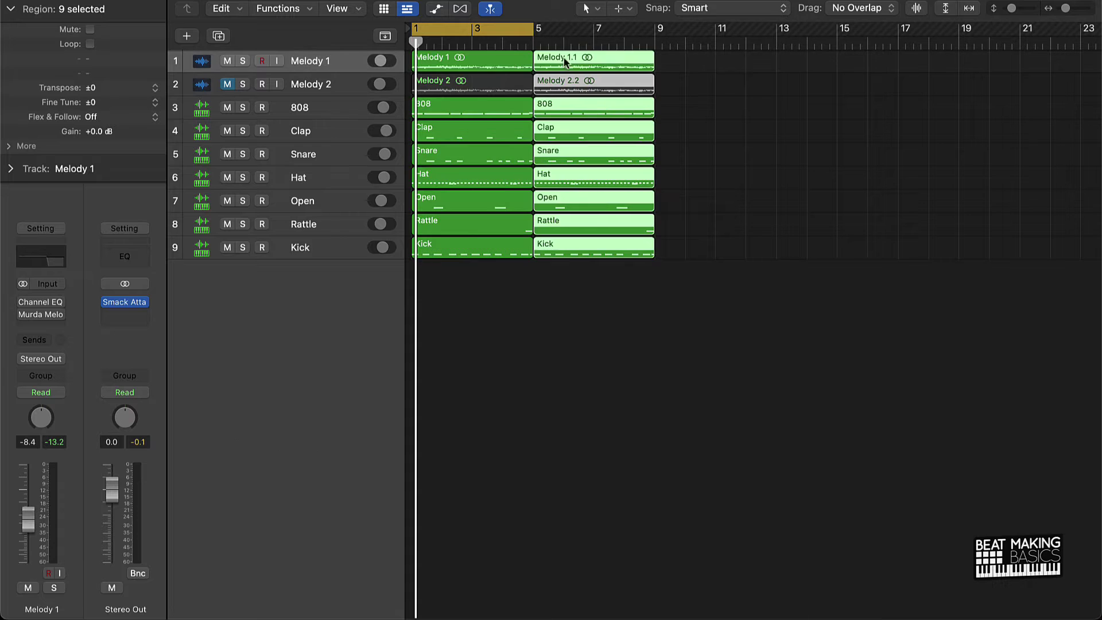
Copy the eight-bar block of all tracks to bar 9 and repeat it once more to fill up to bar 25
drag(697, 61, 423, 300)
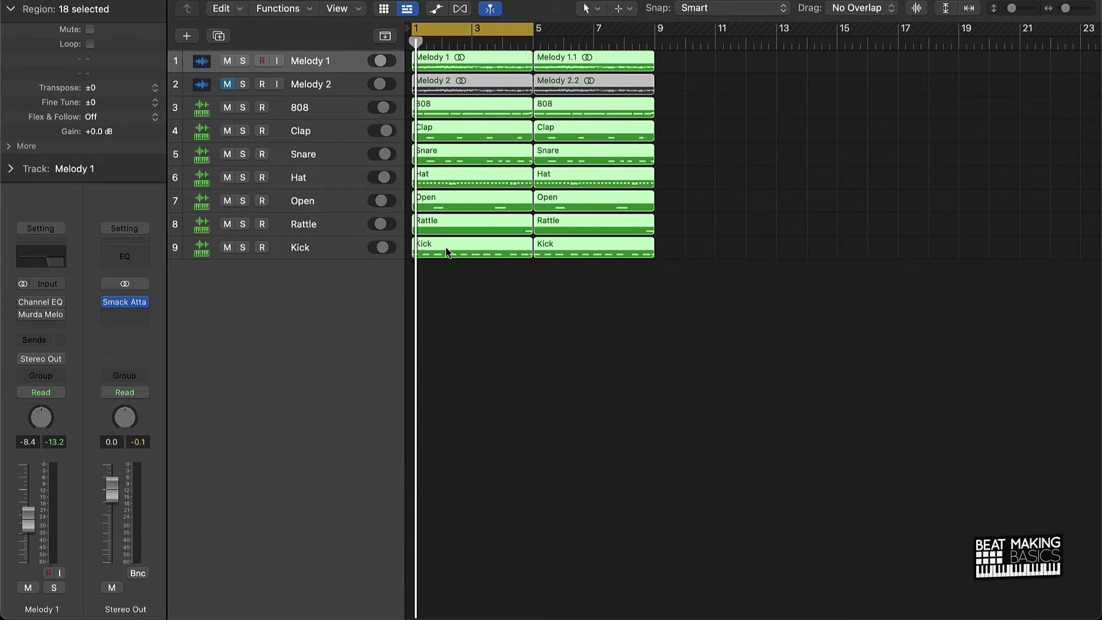
drag(446, 252, 688, 226)
key(super+r)
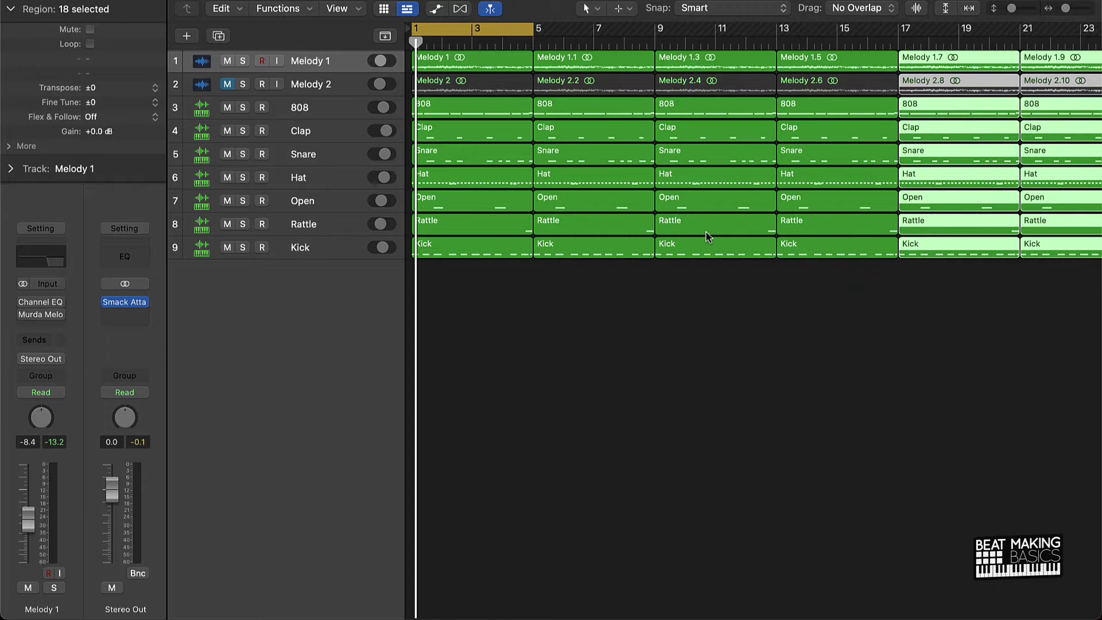
scroll(701, 231, right, 10)
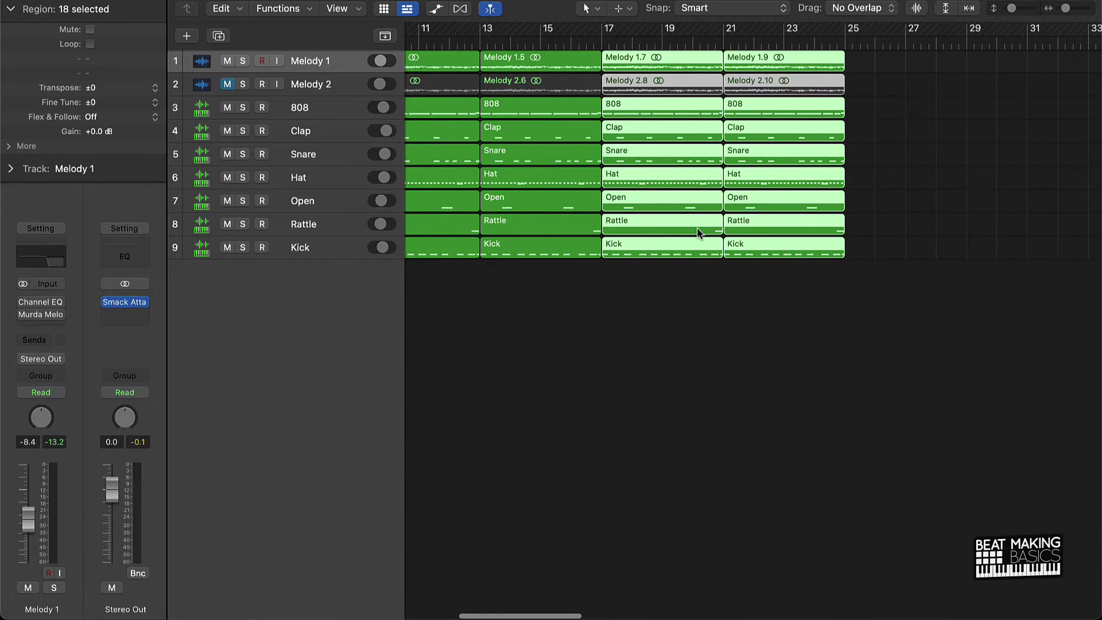
scroll(764, 214, left, 10)
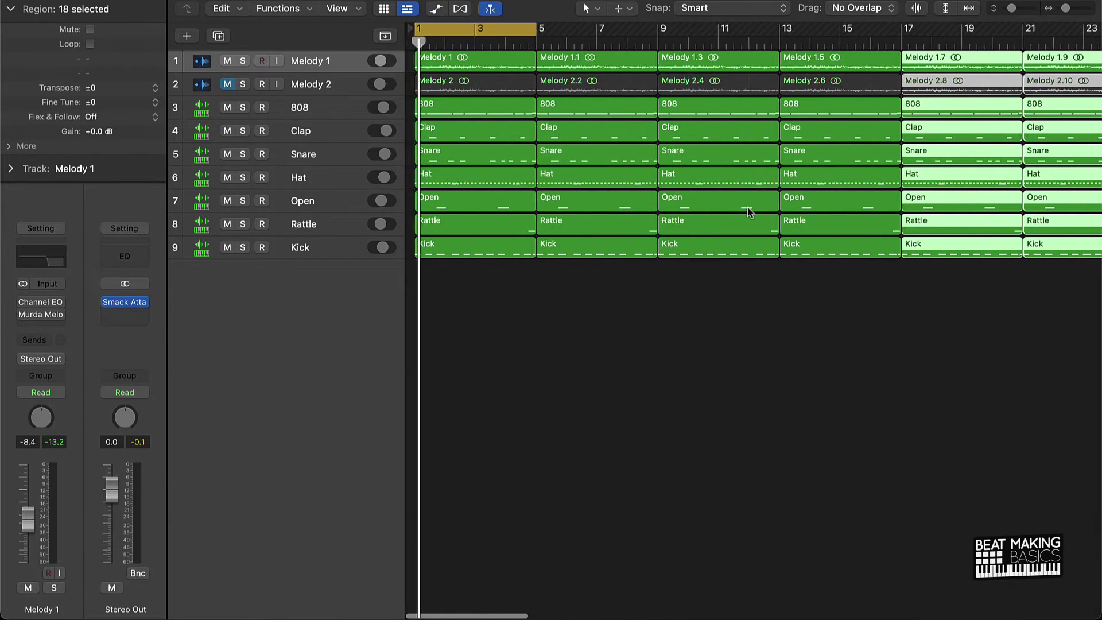
click(556, 276)
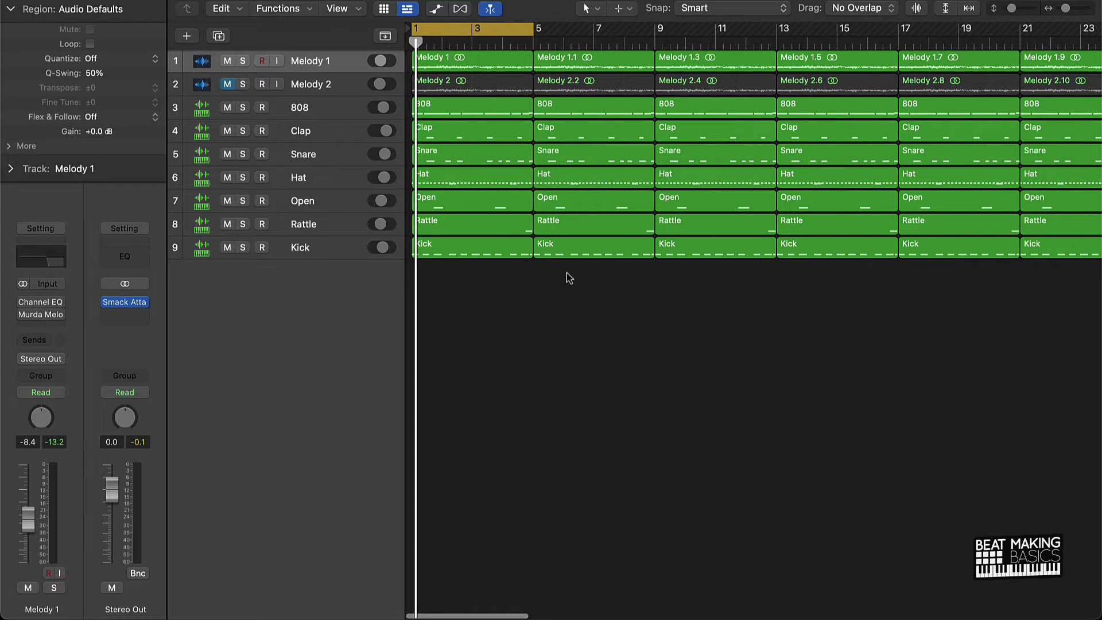
Mute the tracks from 808 to Kick, turn off cycle mode, and preview Melody 1 alone from the start
drag(474, 285, 423, 55)
drag(229, 108, 223, 252)
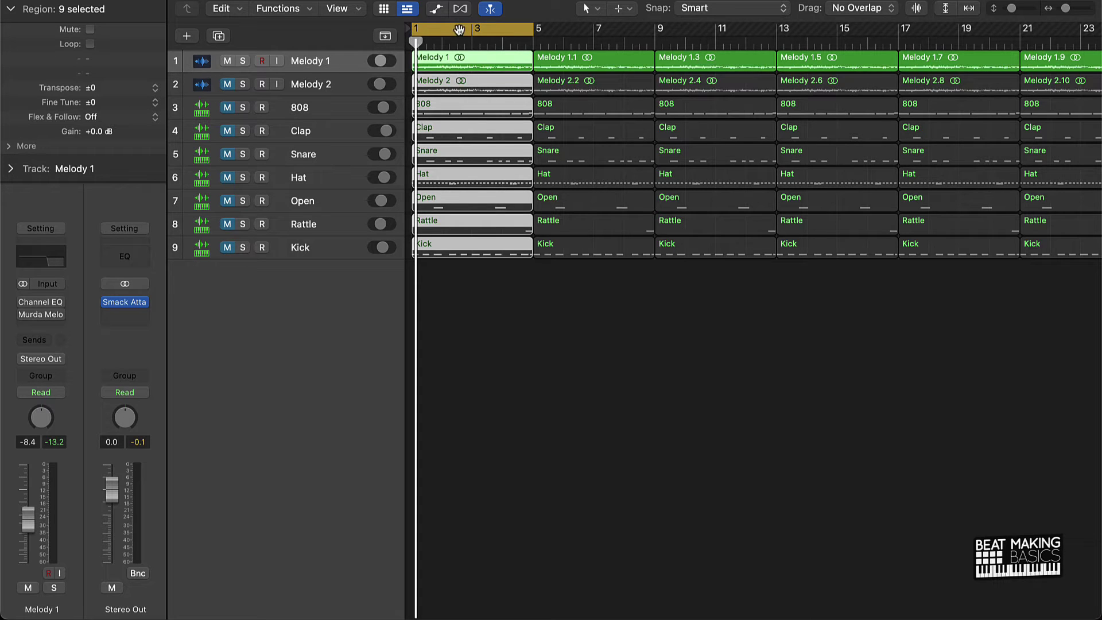
click(498, 29)
key(space)
key(space)
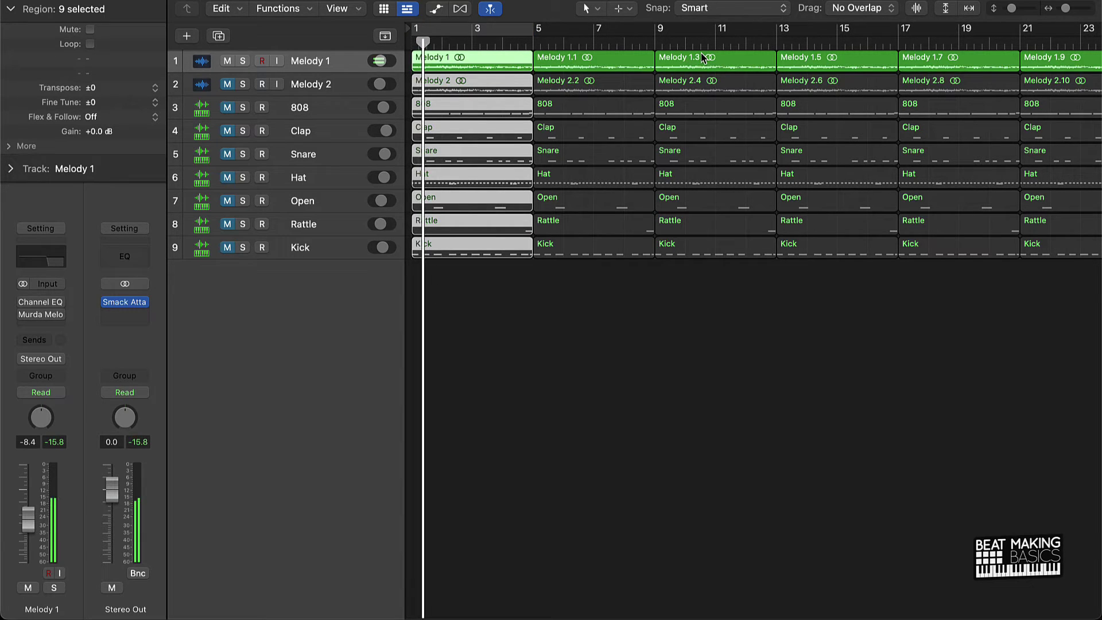
key(Return)
click(485, 302)
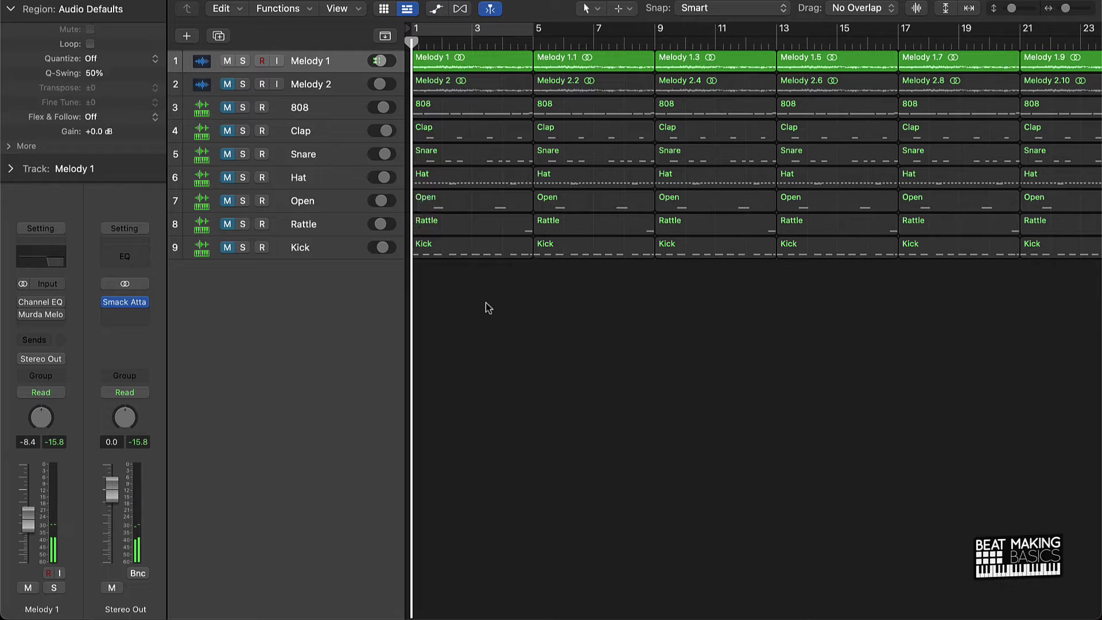
Mute the regions from Melody 2 down to Kick in bars 1–4 and play the arrangement
drag(486, 302, 457, 88)
key(ctrl+m)
key(space)
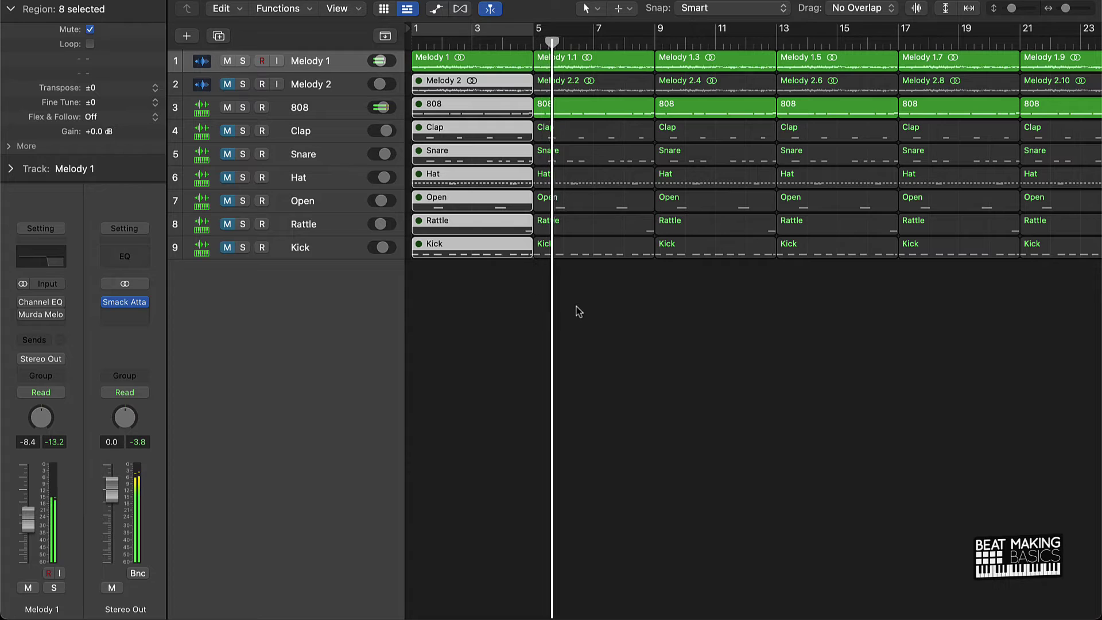
Mute the Clap to Kick regions in bars 5–8 and unmute the Clap to Kick tracks
drag(561, 298, 564, 135)
key(m)
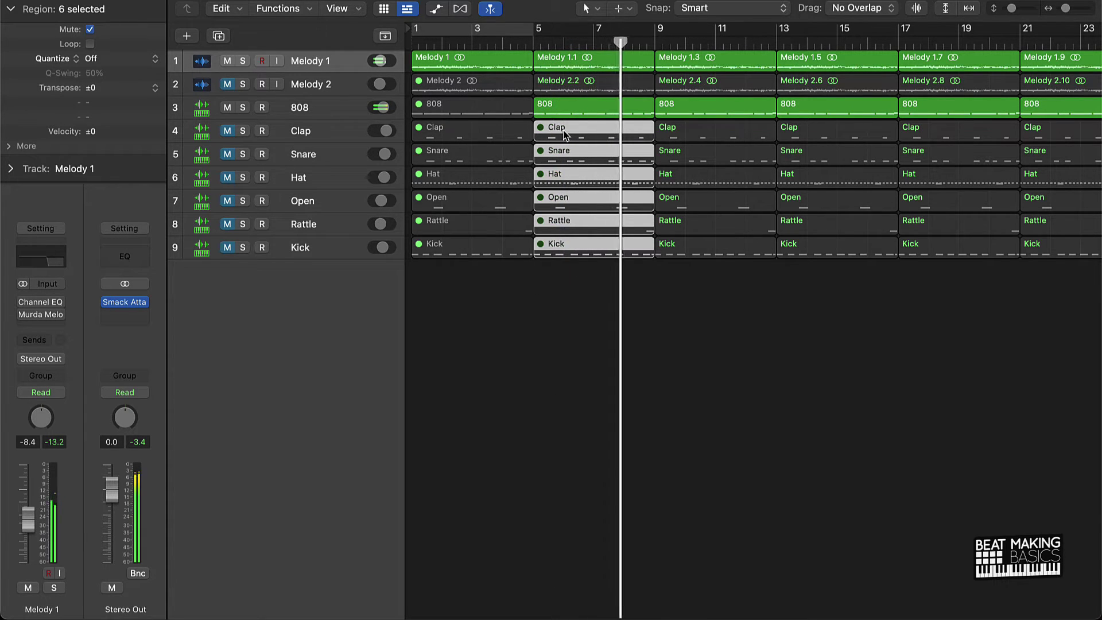
drag(235, 132, 234, 265)
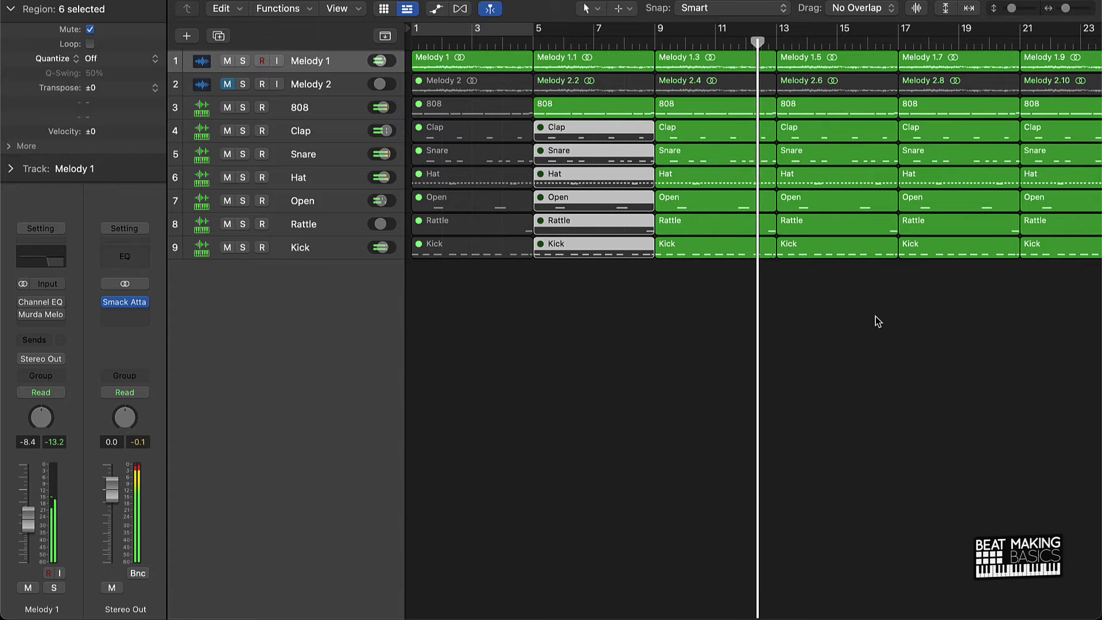
Mute the three Melody 2 regions spanning bars 5–16
scroll(837, 310, down, 5)
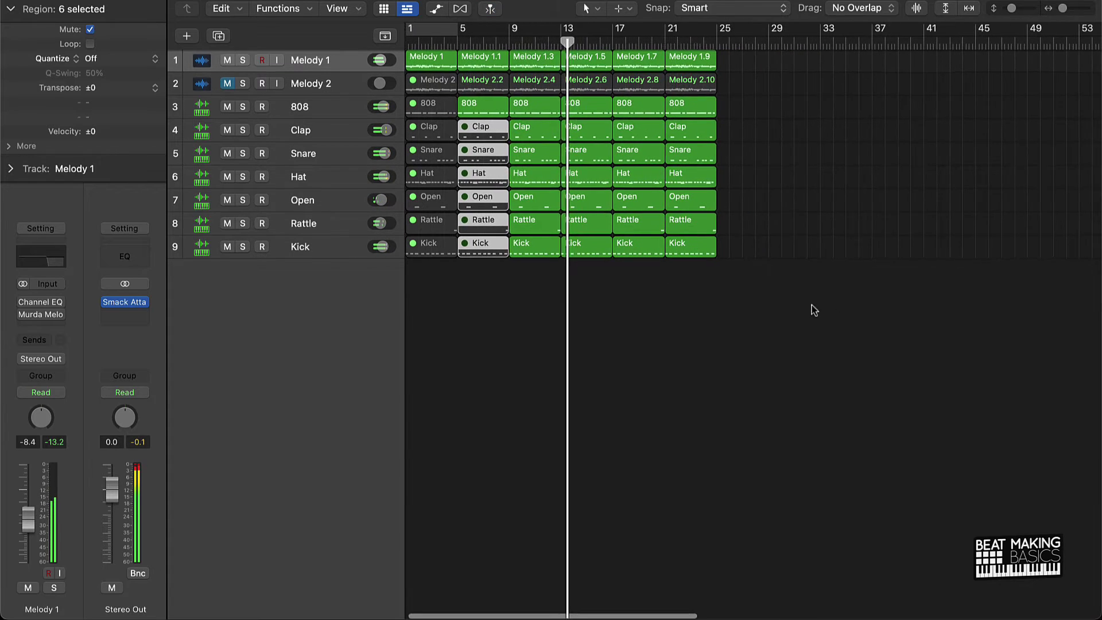
click(498, 84)
shift+click(523, 83)
shift+click(580, 80)
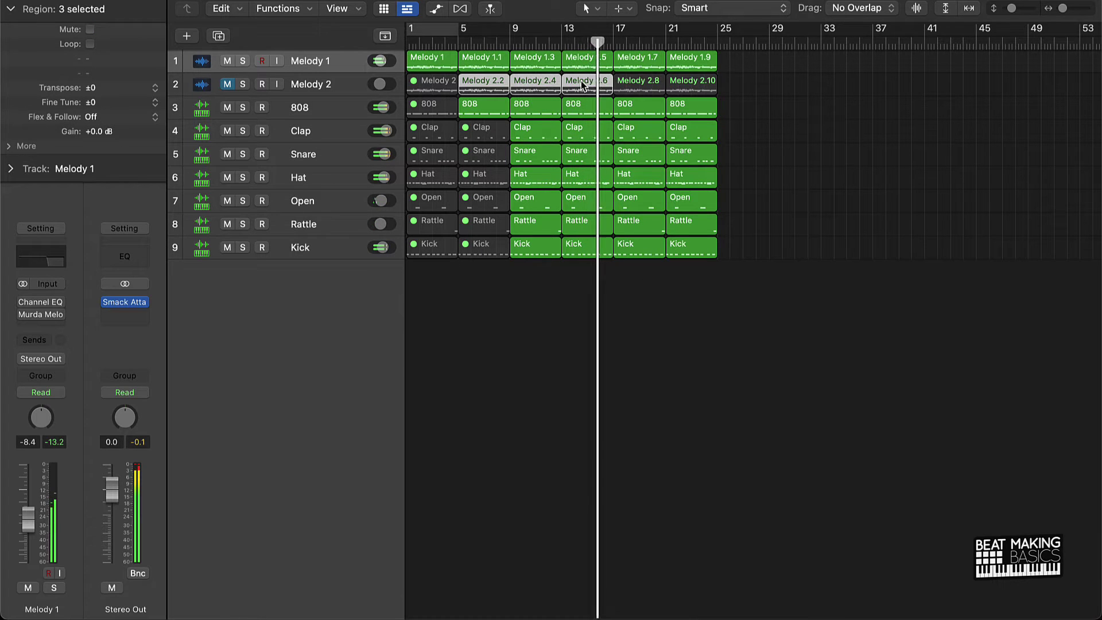
key(ctrl+m)
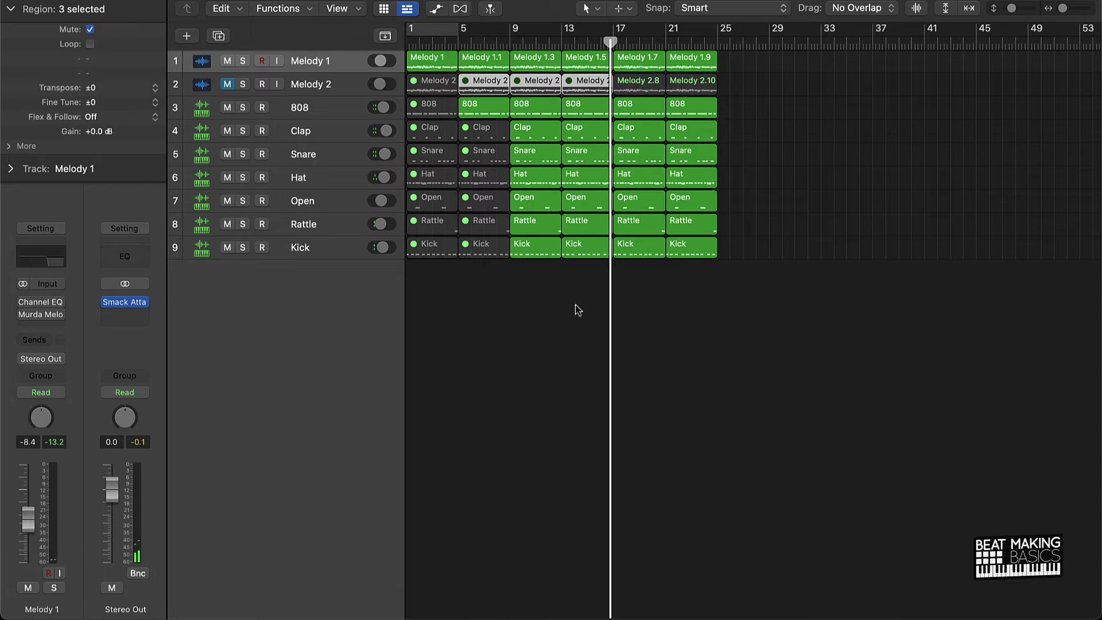
click(551, 346)
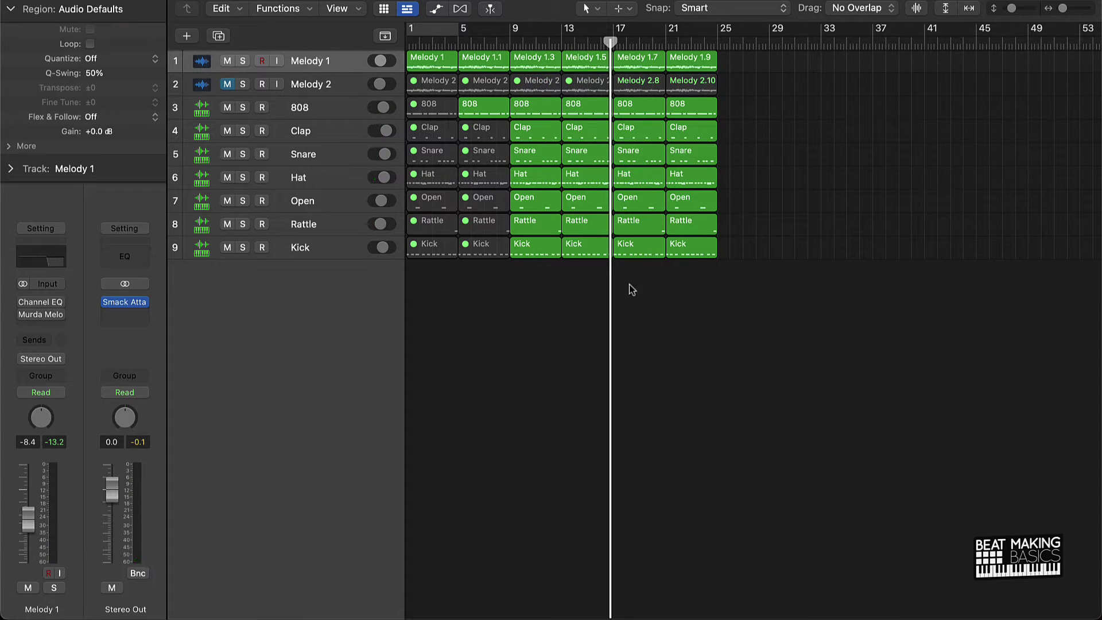
Duplicate all regions in bars 17–24 so the copies start at bar 25
drag(630, 290, 705, 4)
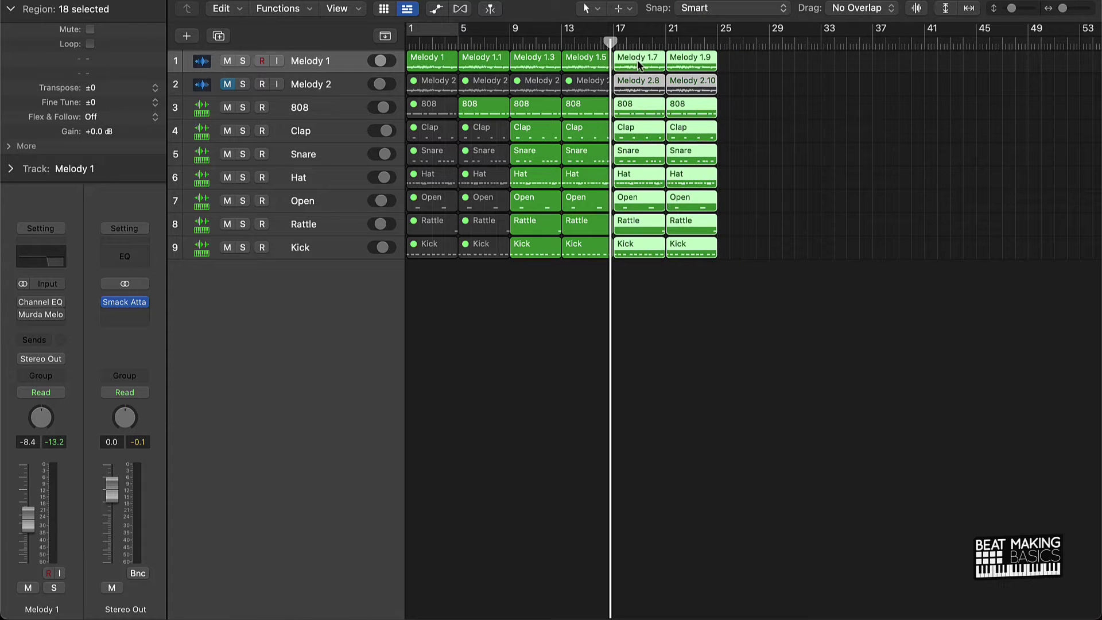
drag(638, 63, 769, 68)
click(841, 70)
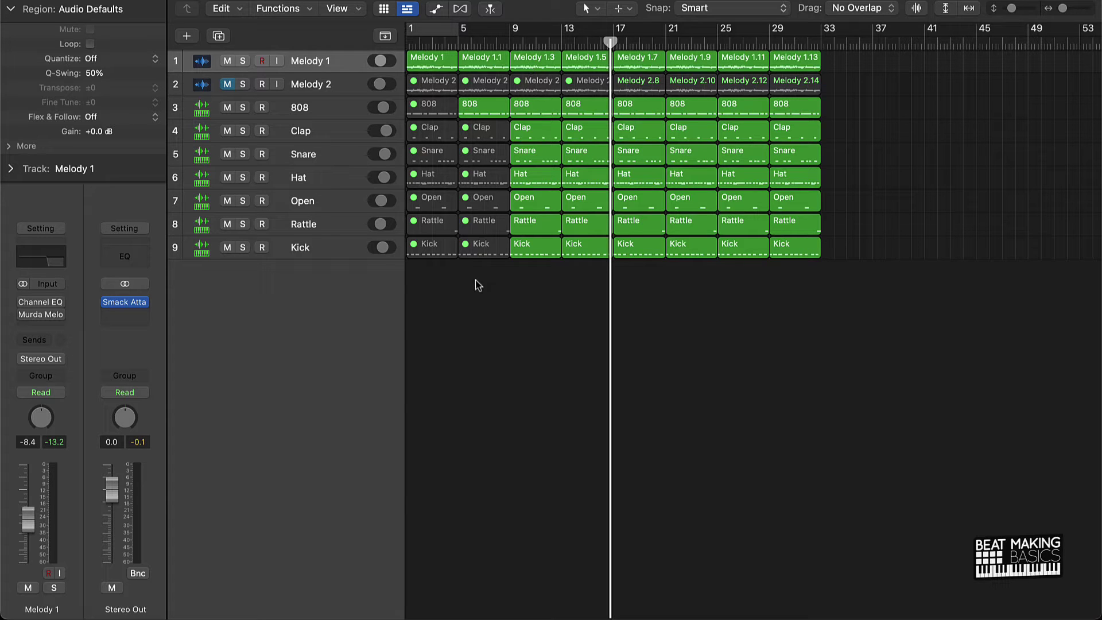
Show the toolbar, open the color palette, and color all regions in bars 1–8 light blue
drag(485, 290, 410, 54)
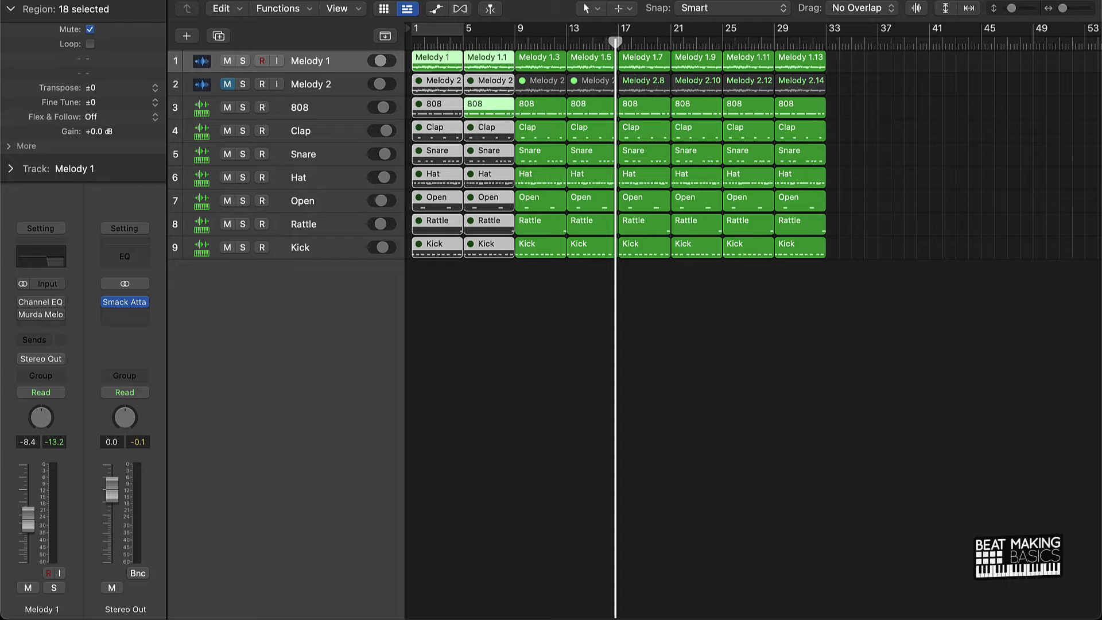
key(ctrl+alt+super+t)
click(1053, 16)
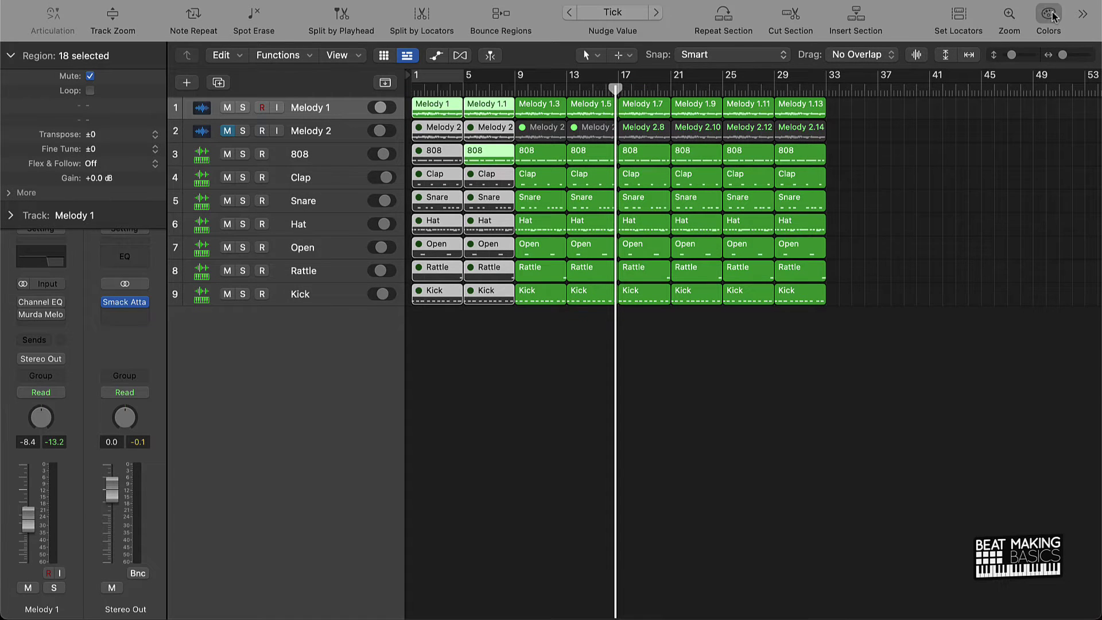
drag(812, 472, 668, 376)
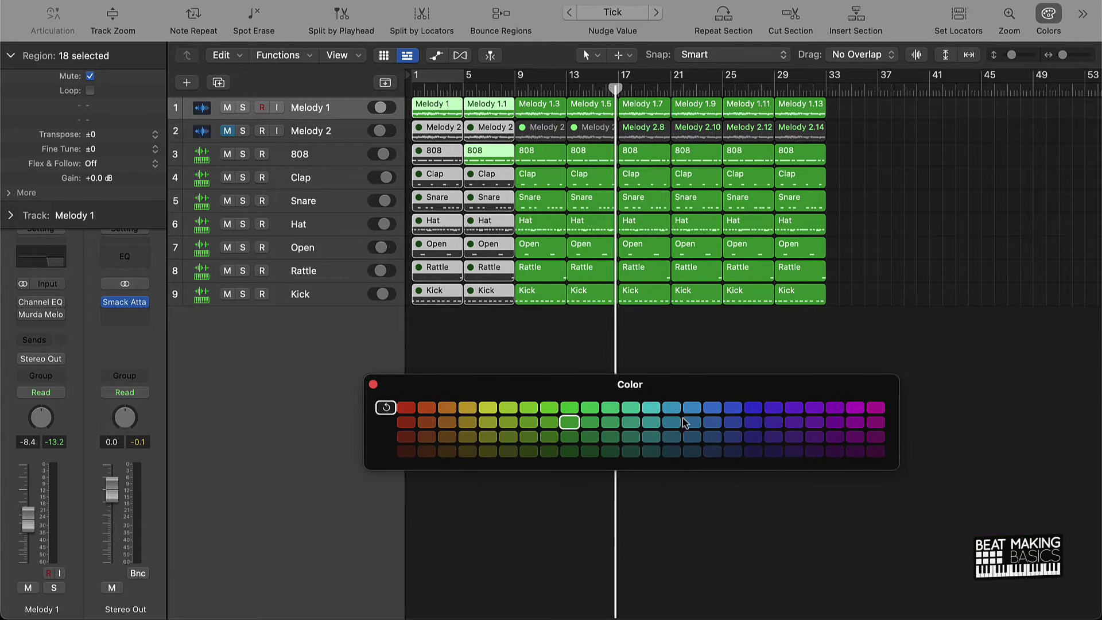
click(691, 412)
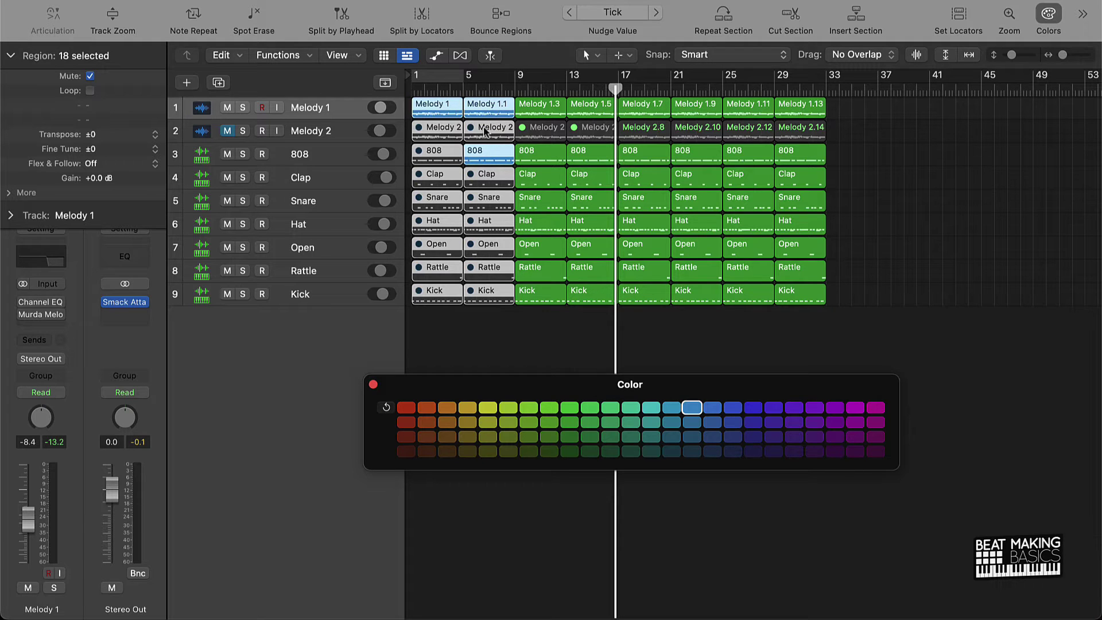
Color all regions in bars 9–16 indigo and those in bars 17–32 magenta, closing the color palette when done
drag(538, 337, 603, 103)
click(752, 408)
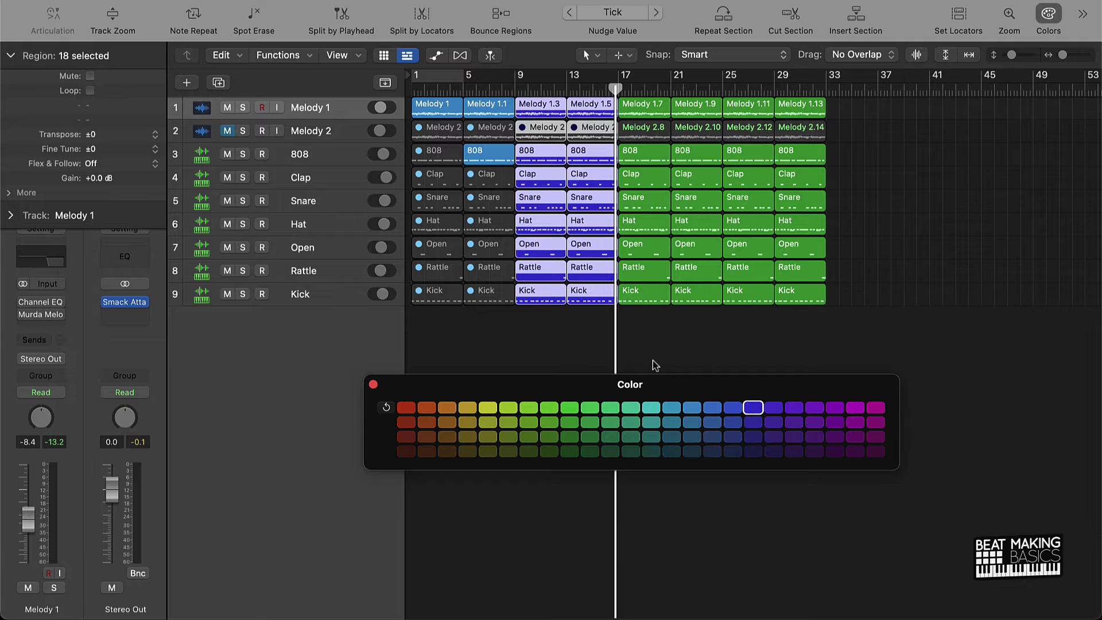
drag(617, 317, 873, 94)
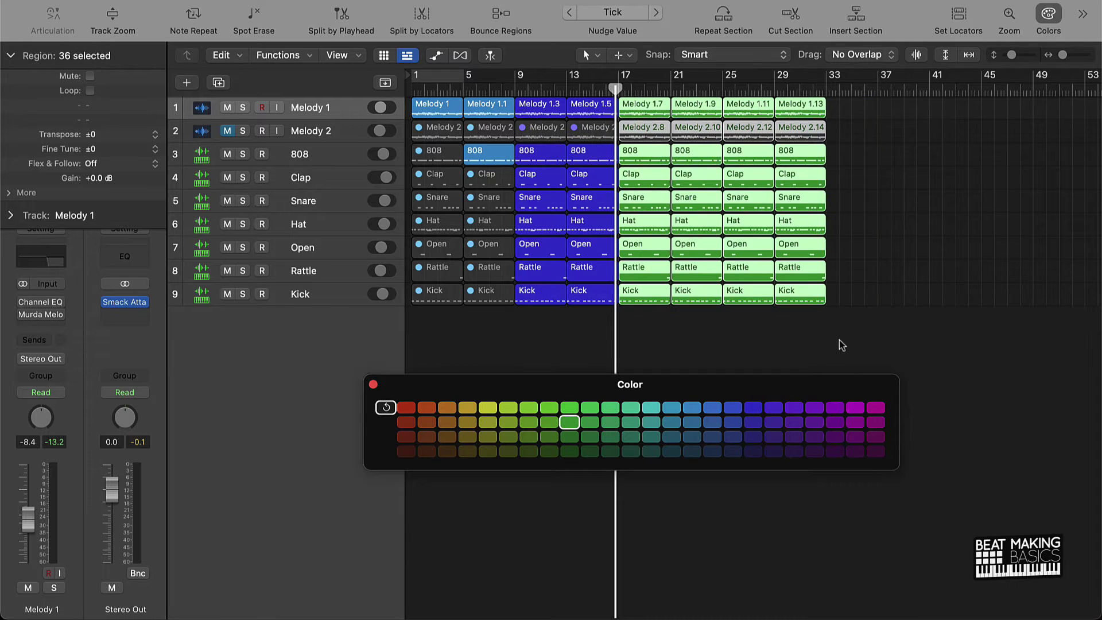
click(859, 407)
click(768, 331)
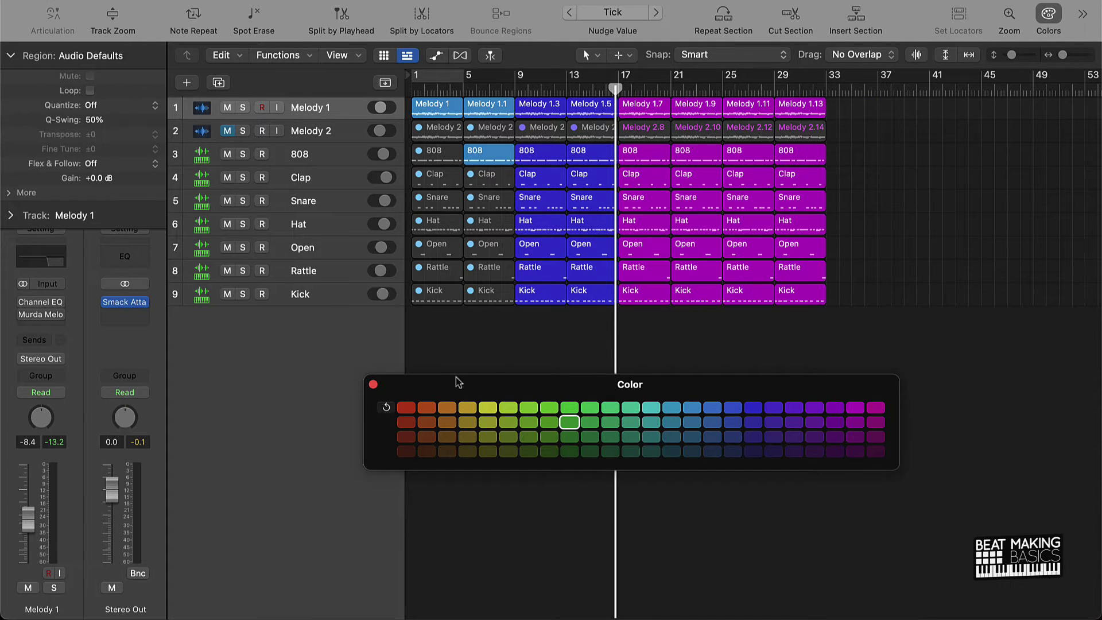
click(374, 384)
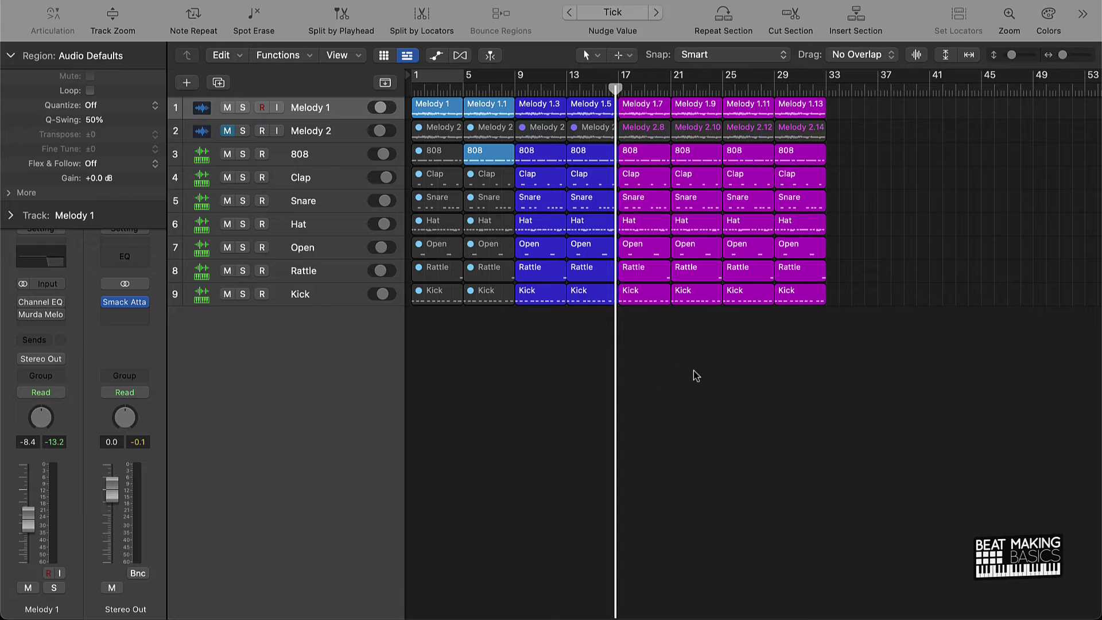
Unmute the Melody 2 track
scroll(722, 324, up, 5)
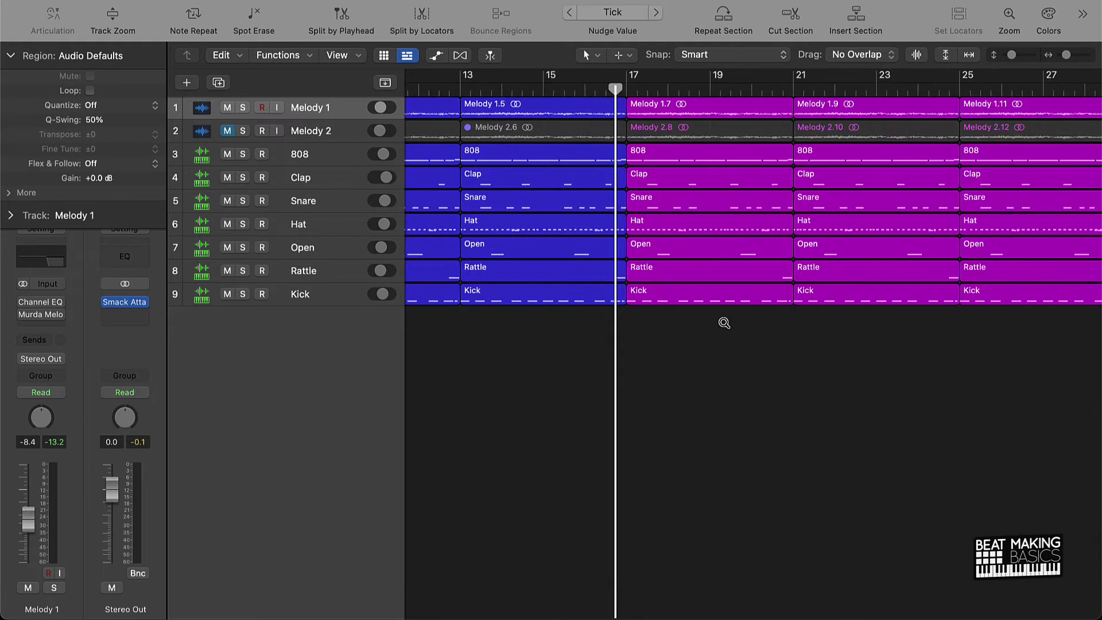
scroll(722, 324, down, 4)
scroll(723, 324, up, 3)
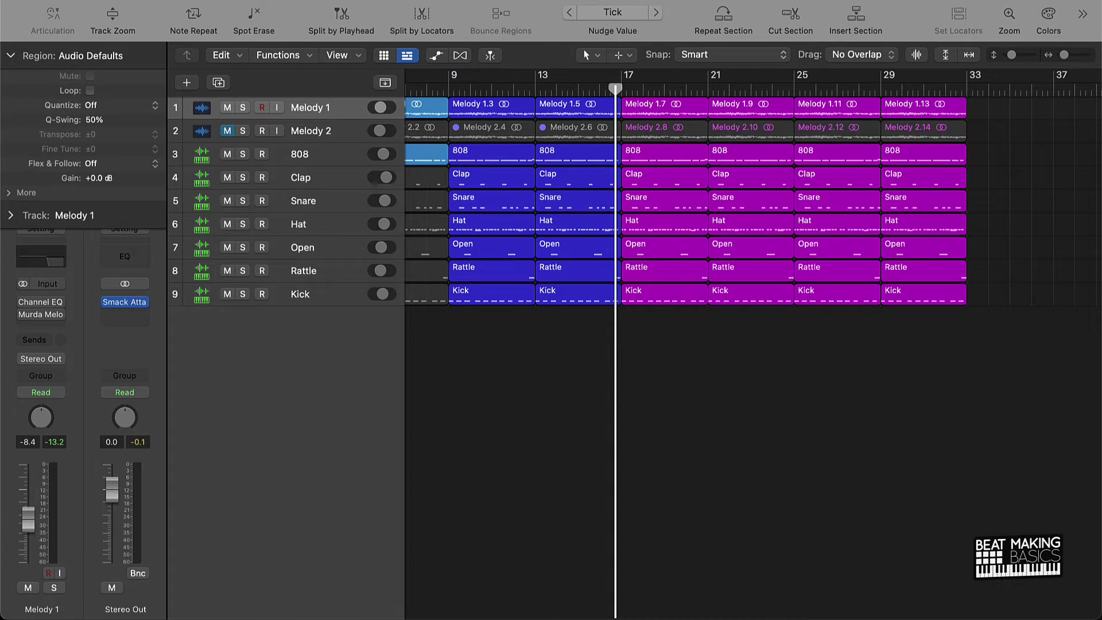
click(228, 131)
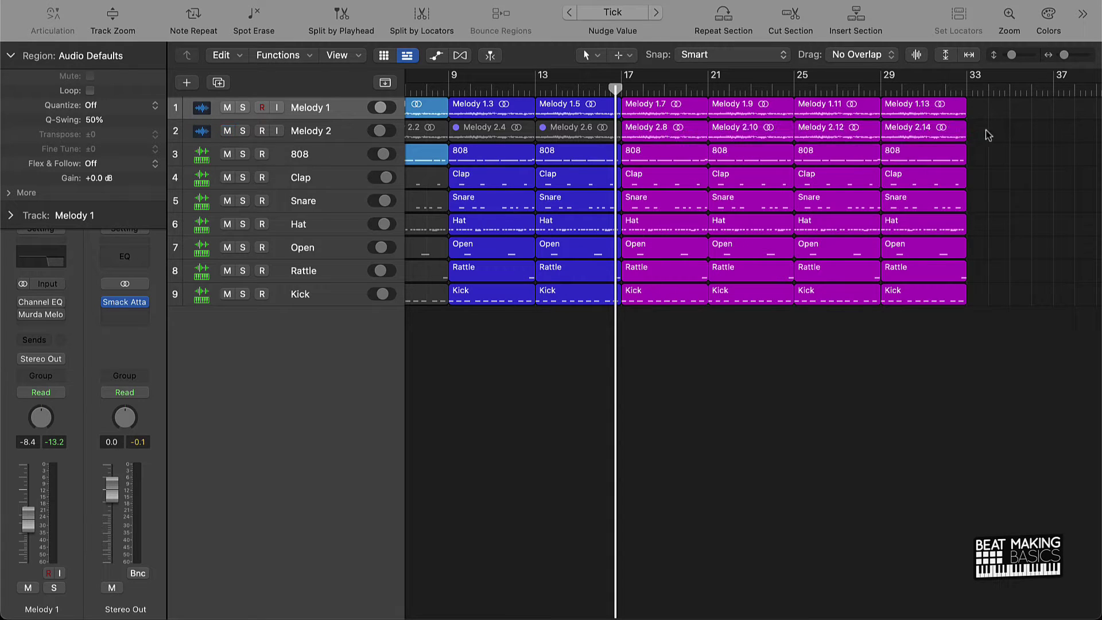
Mute the Melody 1 regions in bars 17–32 and the Kick regions in bars 17–24
drag(981, 108, 675, 112)
key(ctrl+m)
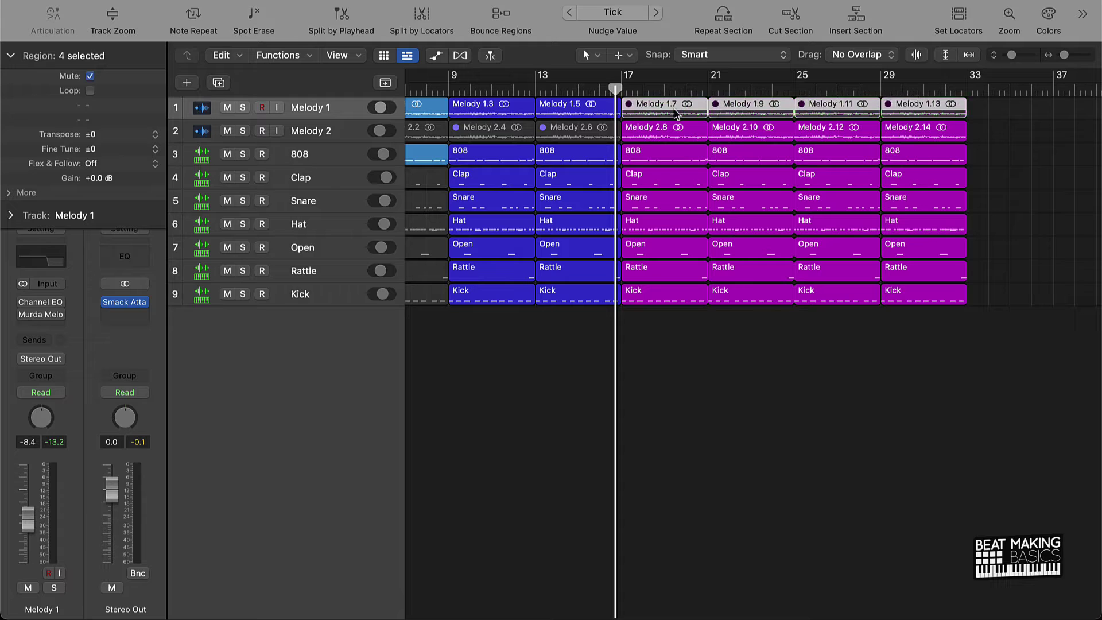
click(910, 461)
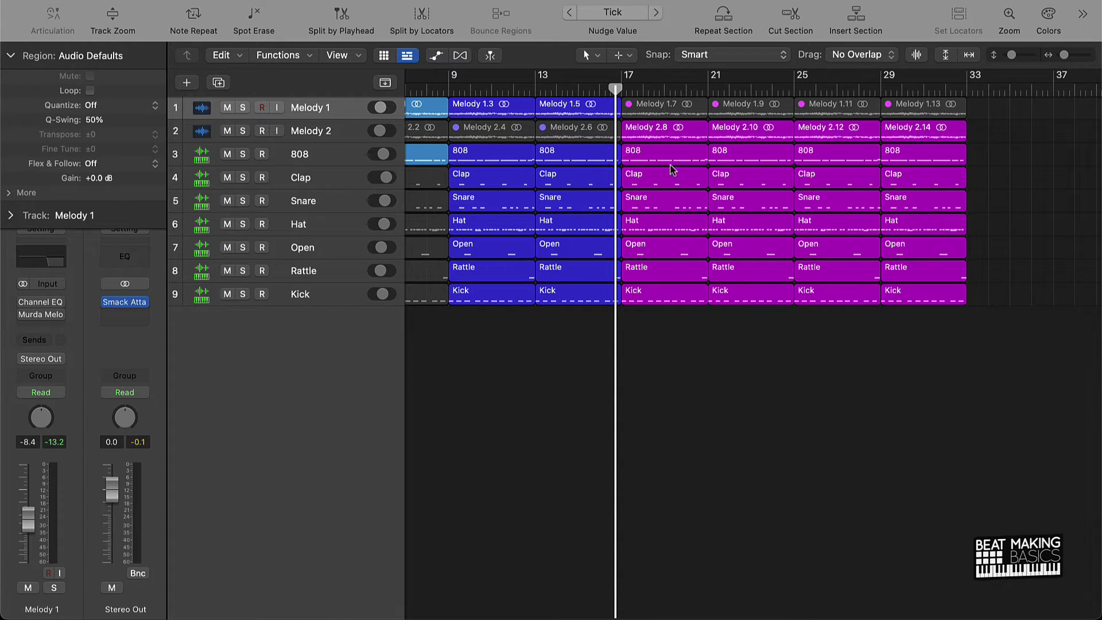
drag(654, 332, 750, 303)
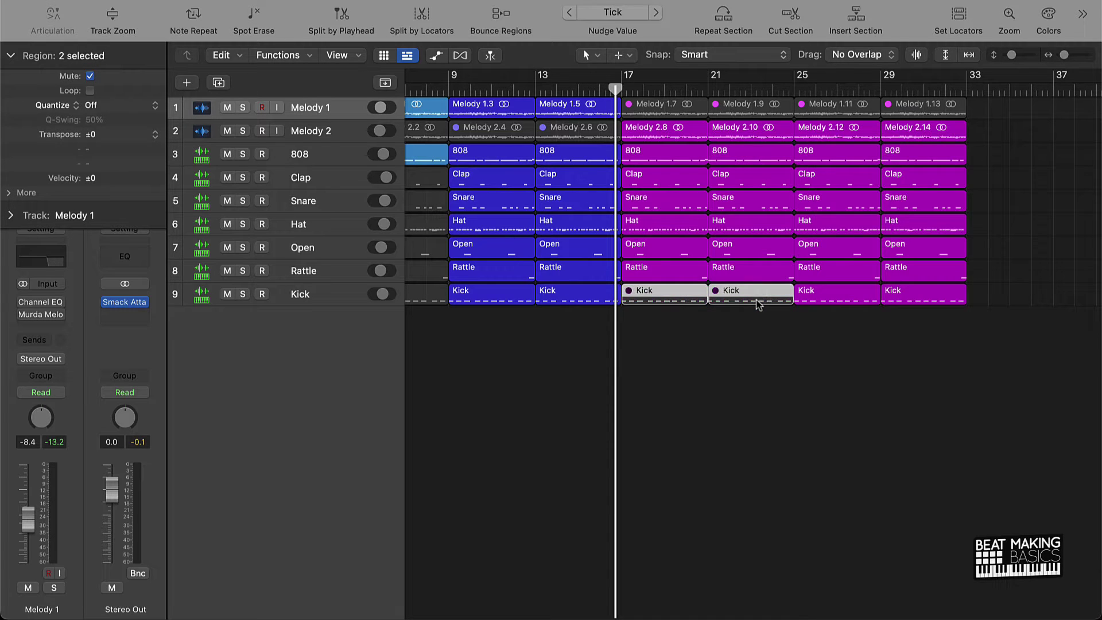
click(761, 380)
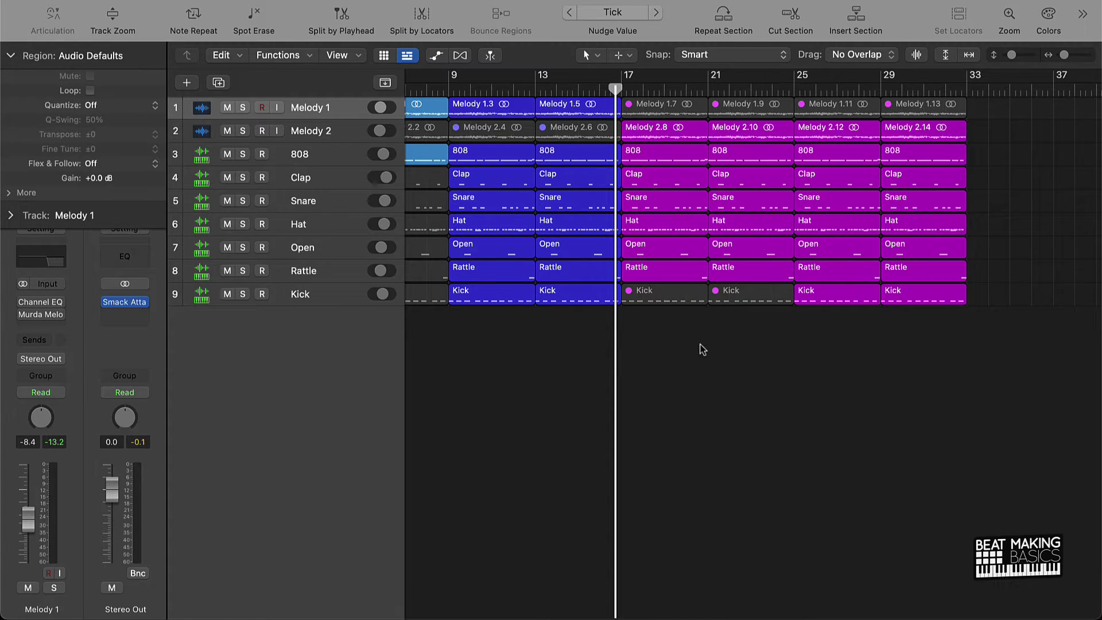
Hide the toolbar and duplicate all regions in bars 9–32 twice, so the copies start at bars 33 and 57
scroll(703, 345, down, 8)
scroll(703, 345, up, 7)
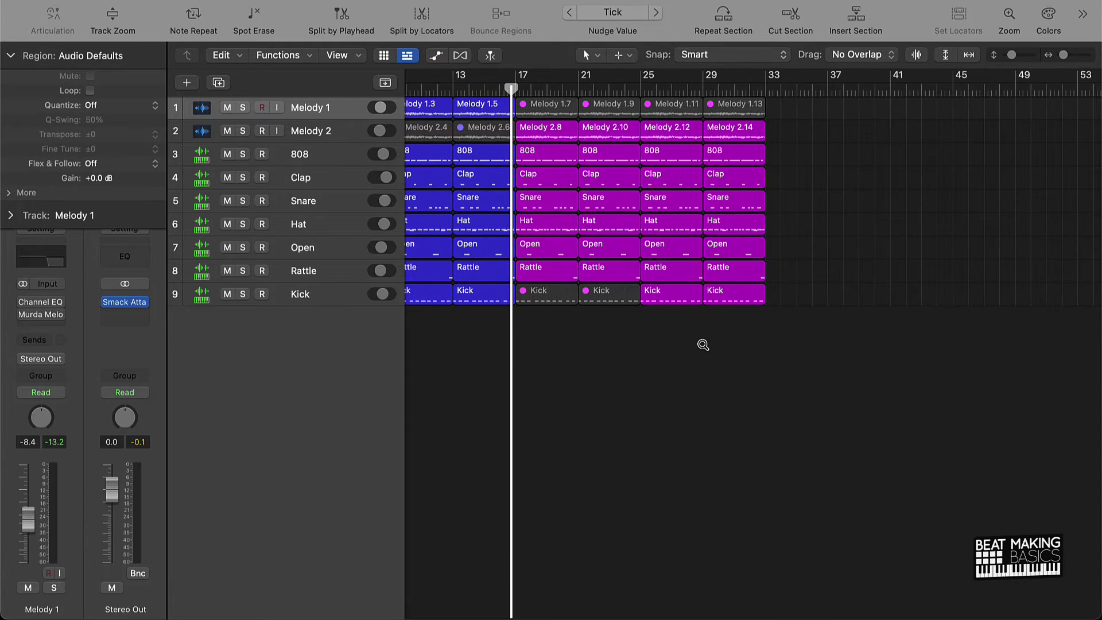
scroll(703, 345, down, 1)
scroll(703, 345, down, 3)
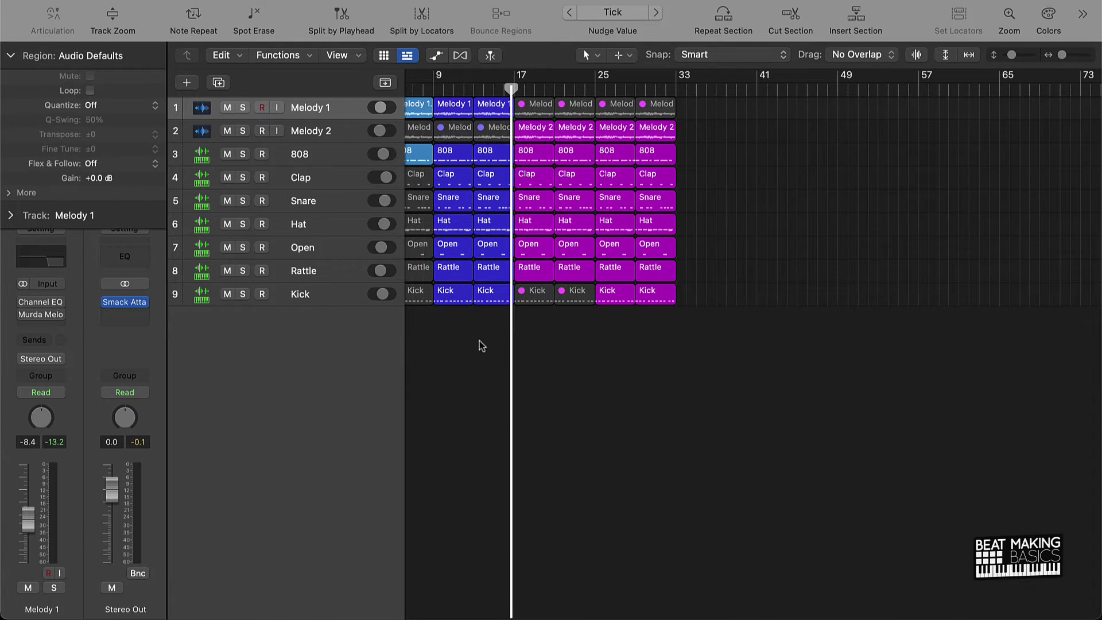
drag(442, 333, 858, 91)
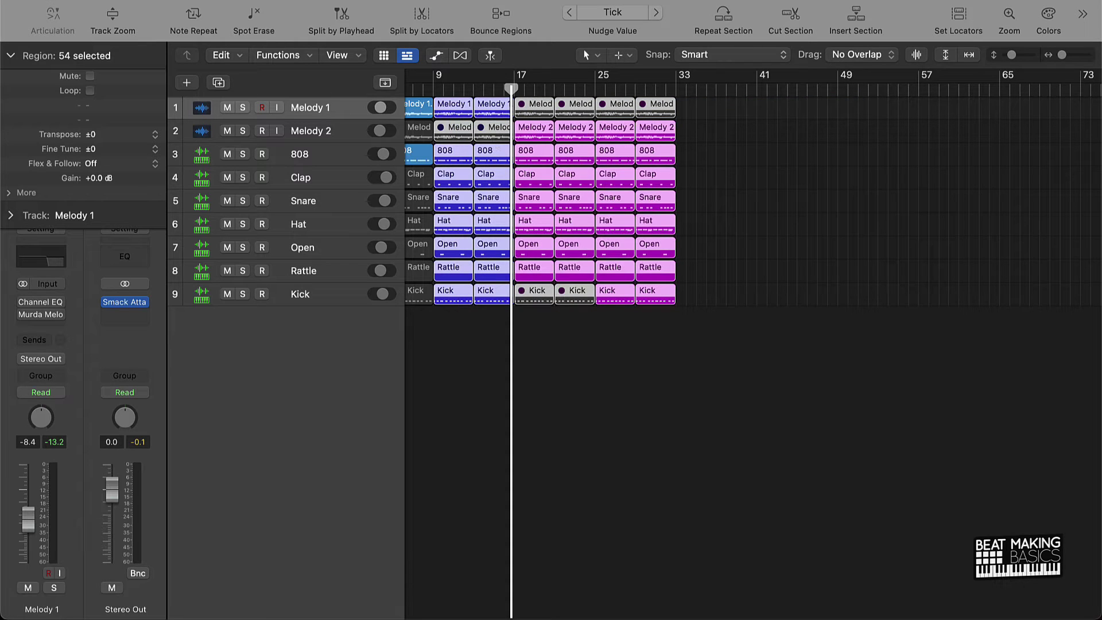
key(ctrl+alt+super+t)
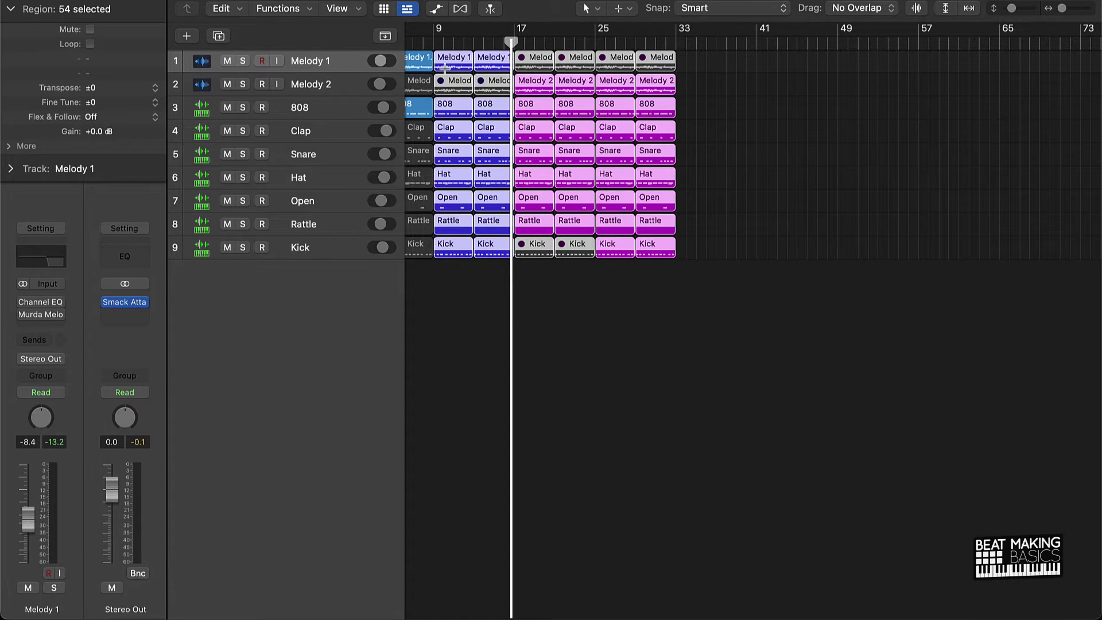
key(super+r)
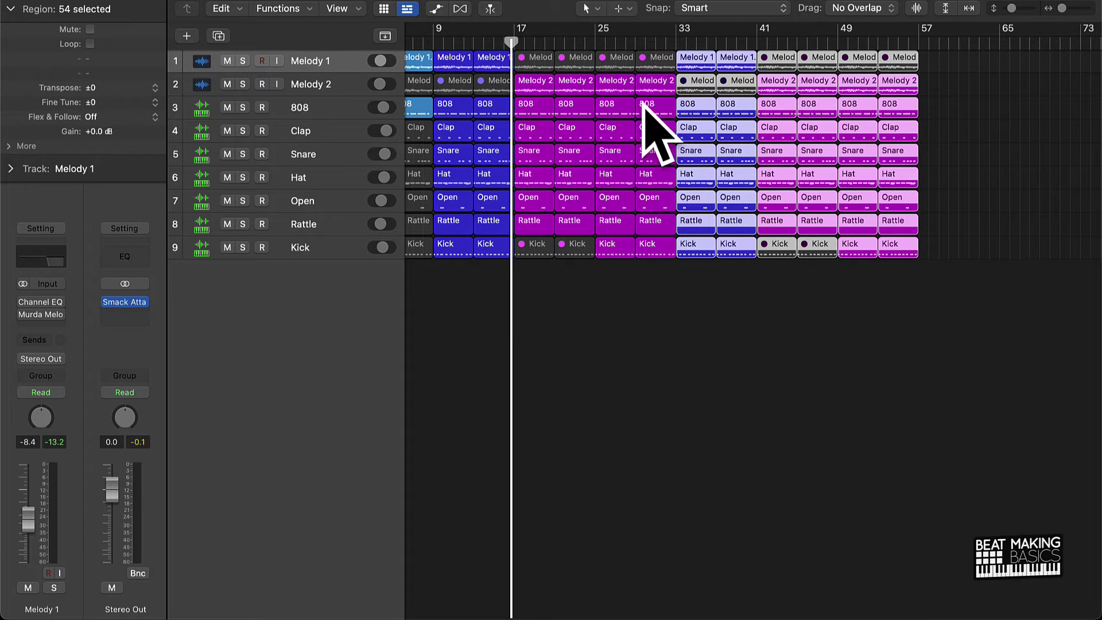
key(super+r)
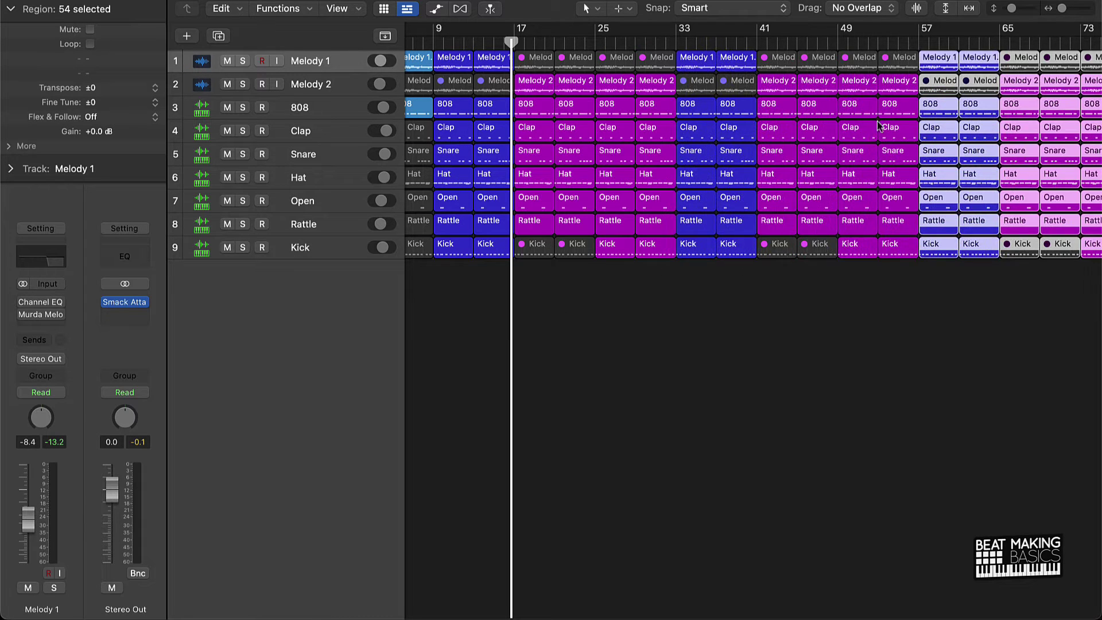
Delete all regions from bar 65 to the end of the arrangement
scroll(991, 260, right, 5)
click(758, 302)
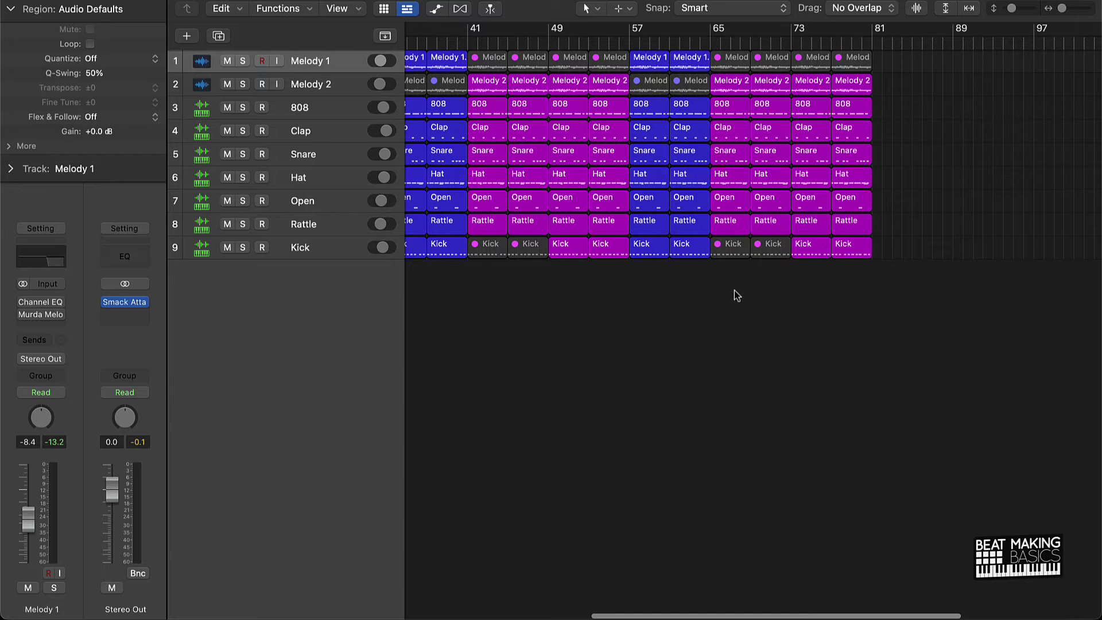
drag(734, 290, 920, 55)
key(BackSpace)
scroll(622, 87, left, 8)
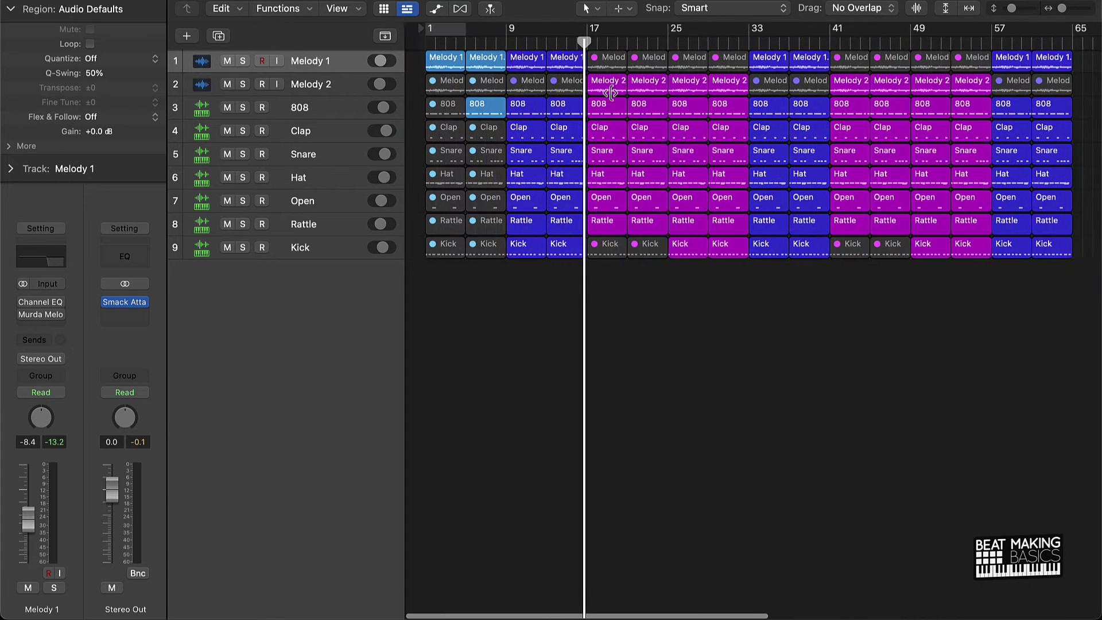
Copy all regions in bars 5–8 to bar 65 and all regions in bars 1–4 to bar 69 as an outro
drag(472, 270, 473, 57)
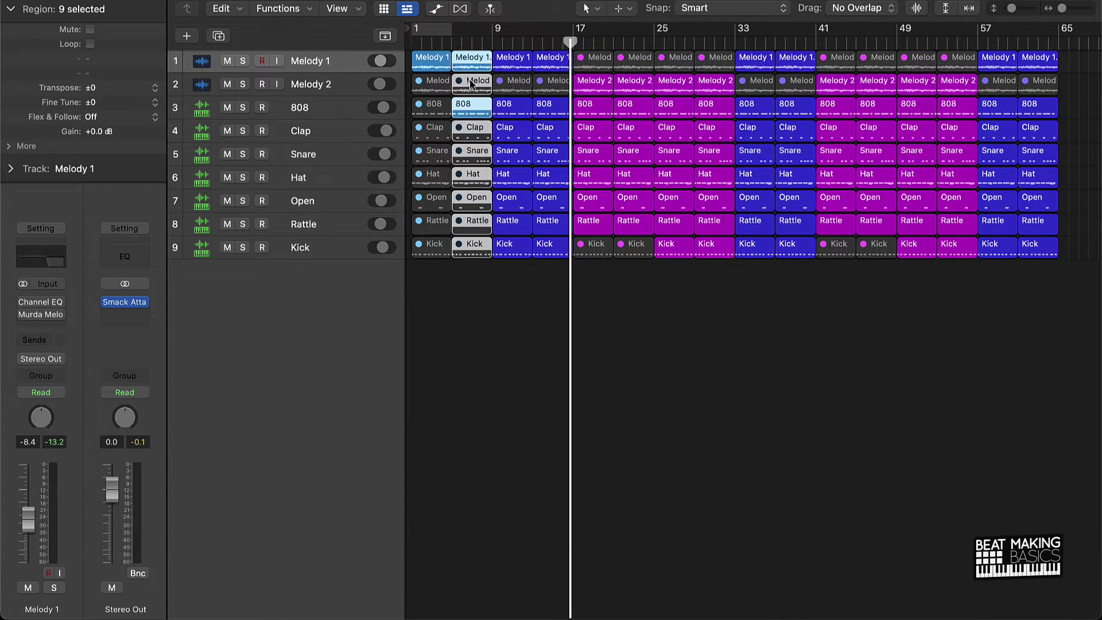
key(super+Left)
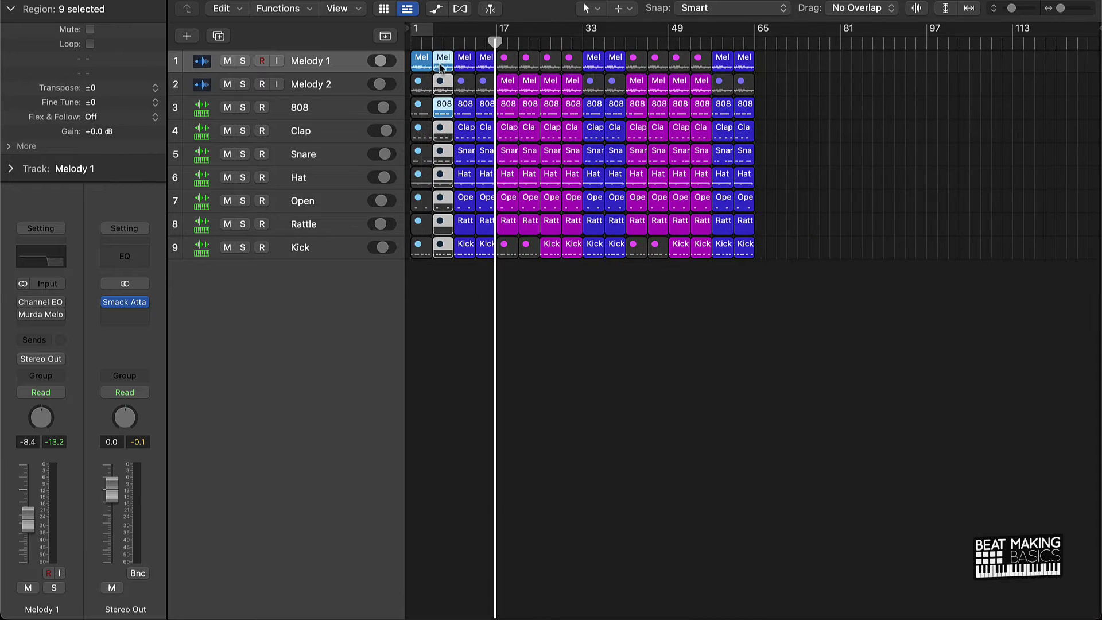
drag(443, 65, 747, 61)
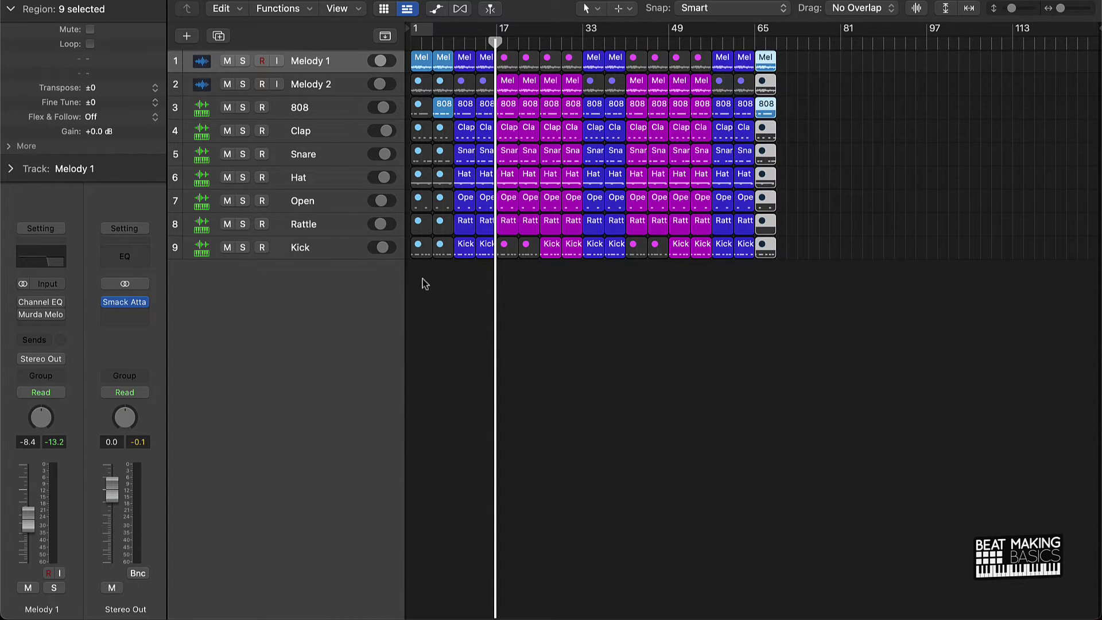
drag(422, 284, 807, 77)
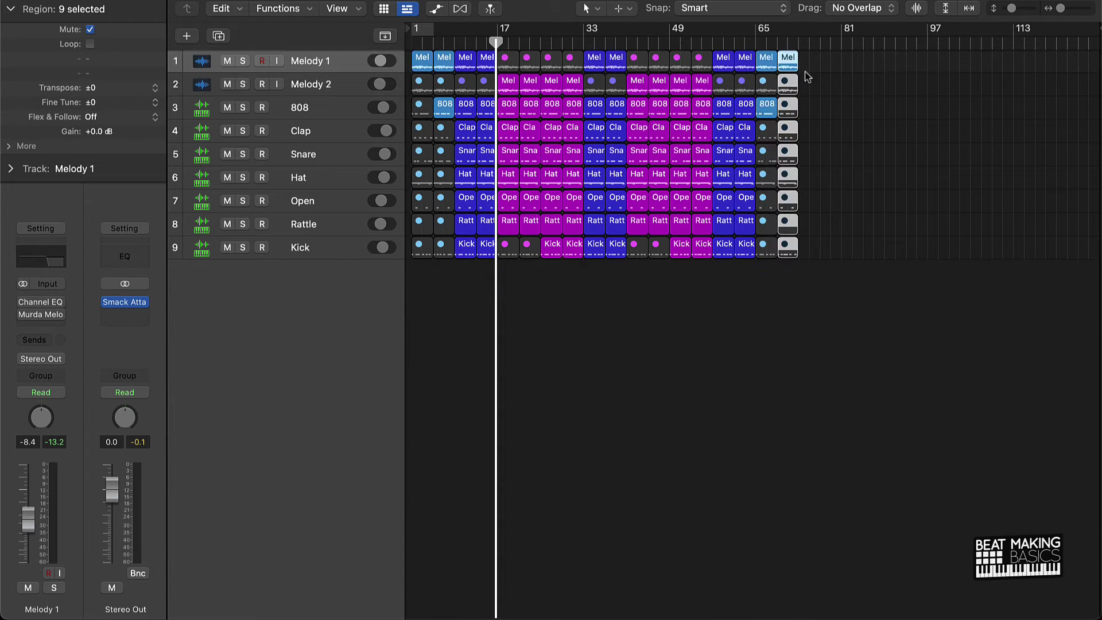
Move the project end marker back to just after the last regions
scroll(996, 59, right, 2)
drag(1095, 28, 804, 127)
click(781, 312)
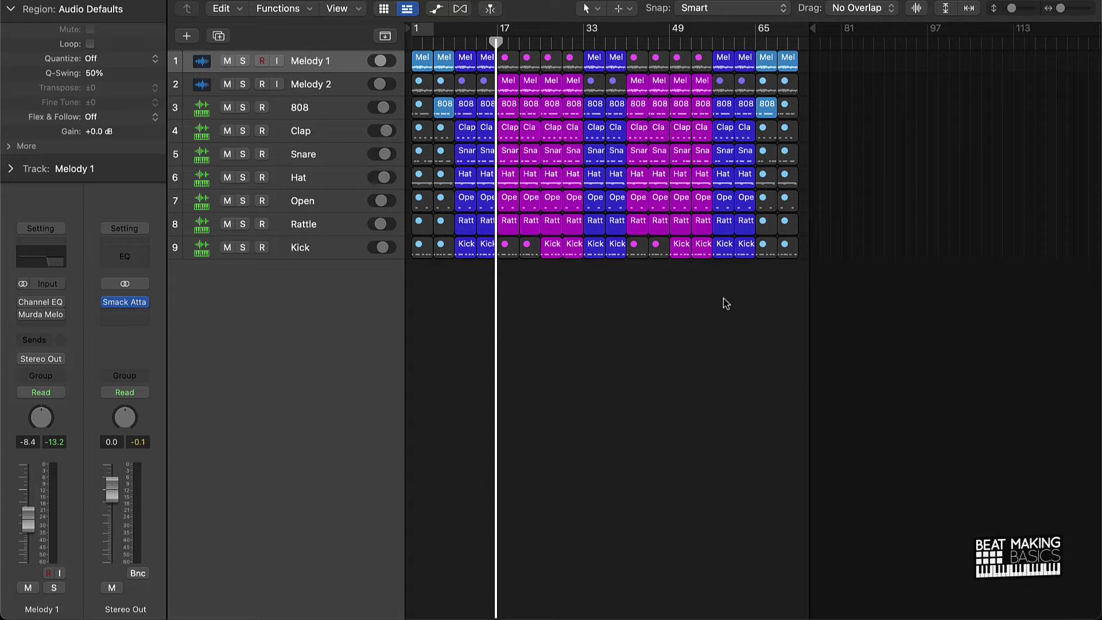
Play the song from bar 13 and audition it with the Snare and Hat tracks muted, unmuting the Hat track again
scroll(628, 263, up, 8)
scroll(628, 262, down, 5)
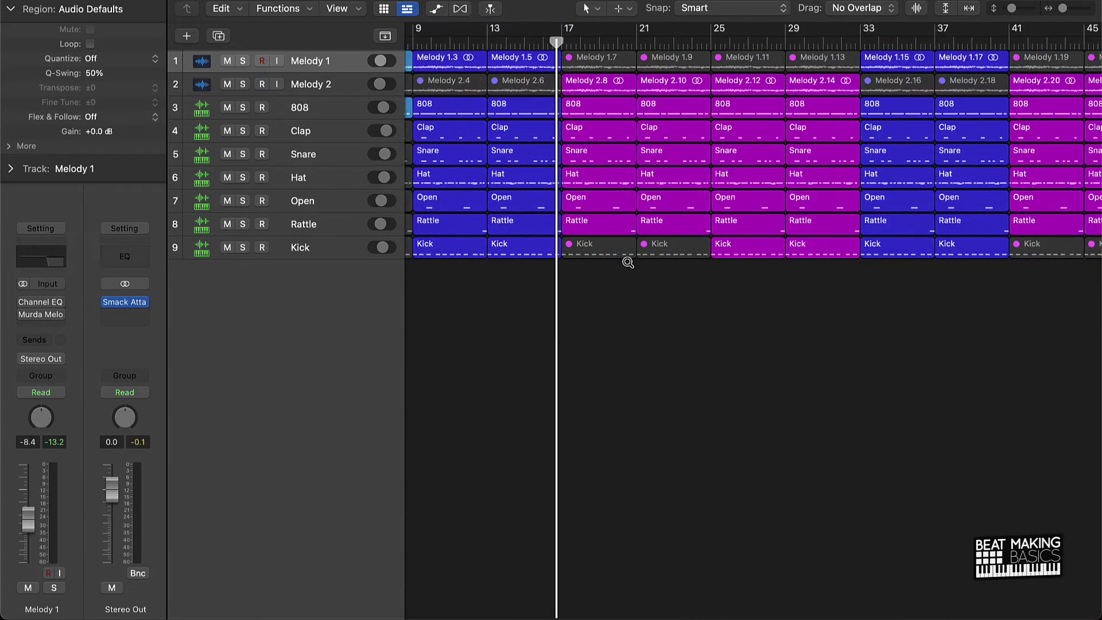
scroll(627, 262, up, 2)
scroll(628, 262, down, 8)
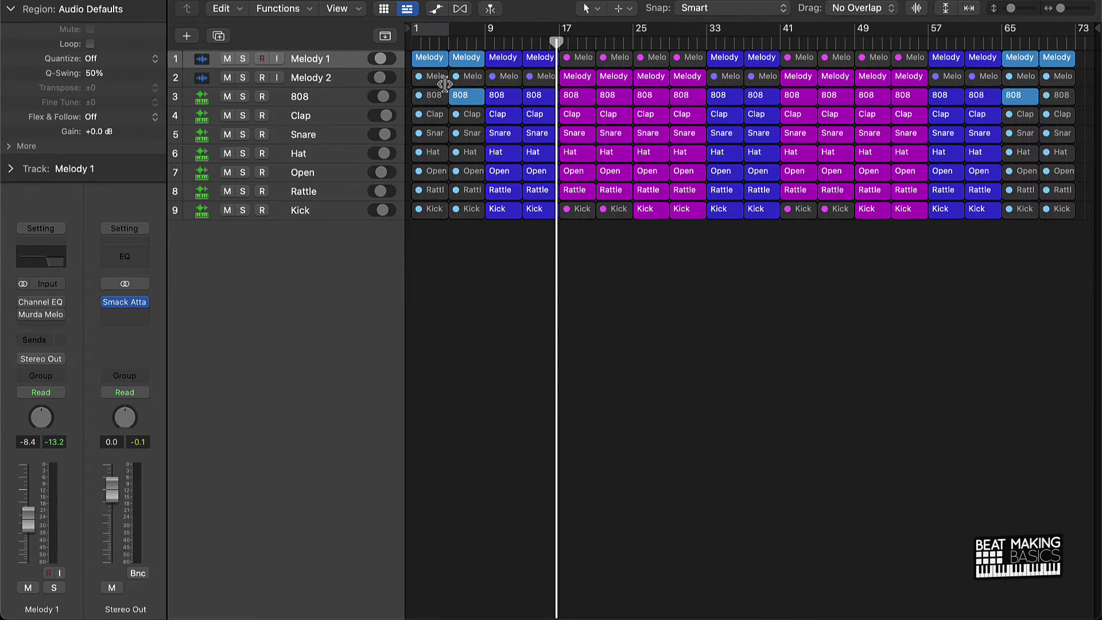
click(522, 44)
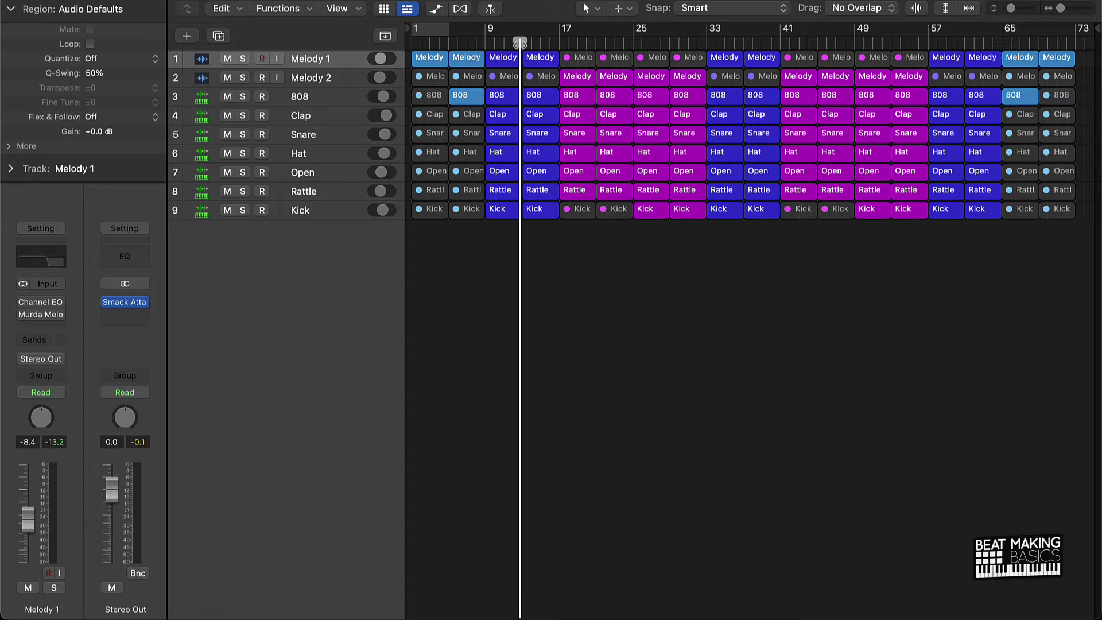
key(space)
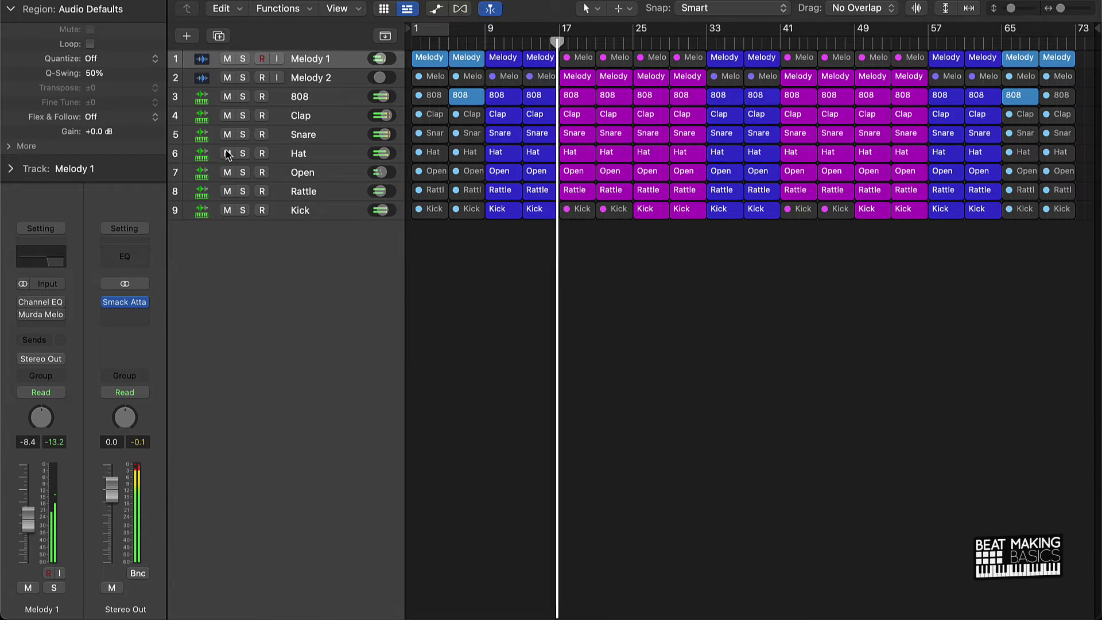
drag(228, 153, 229, 140)
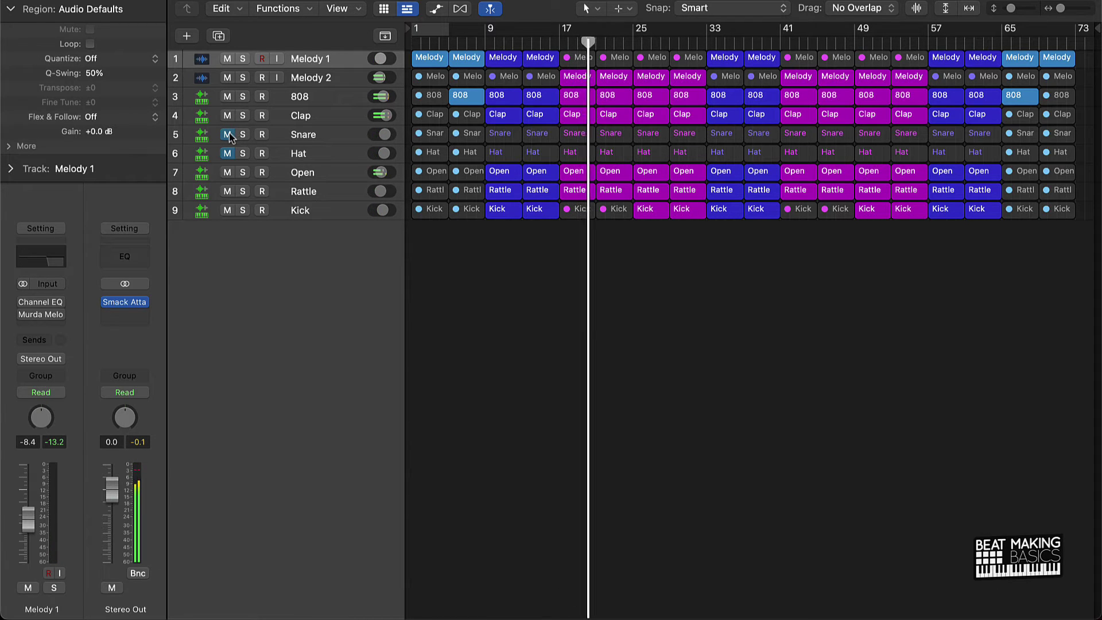
click(227, 154)
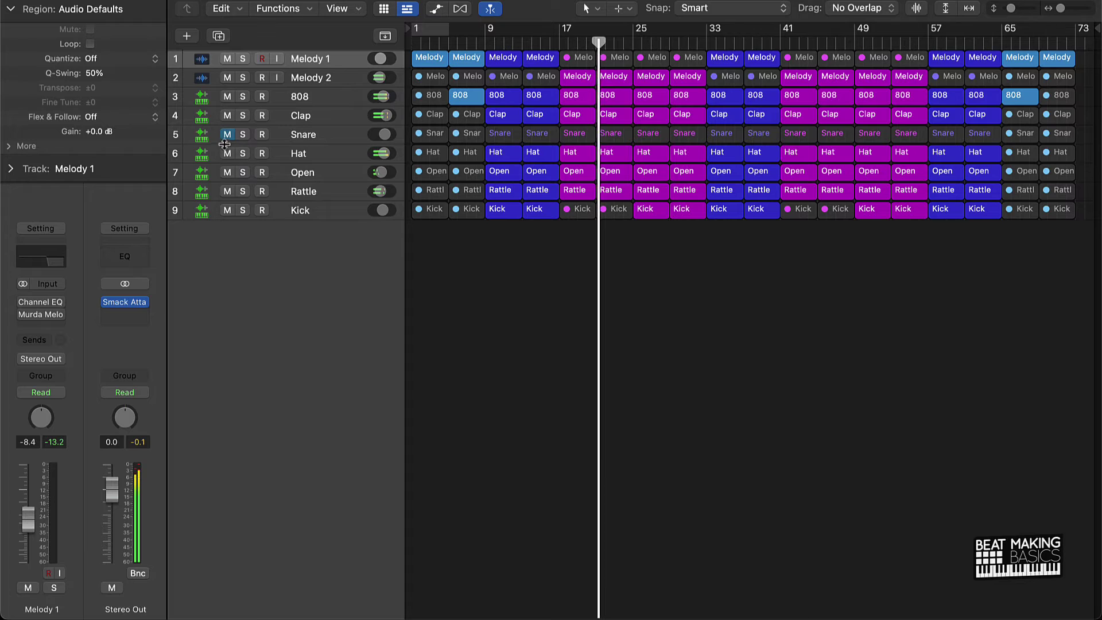
Mute the Hat region in bars 17–20 and unmute the Snare track
click(570, 159)
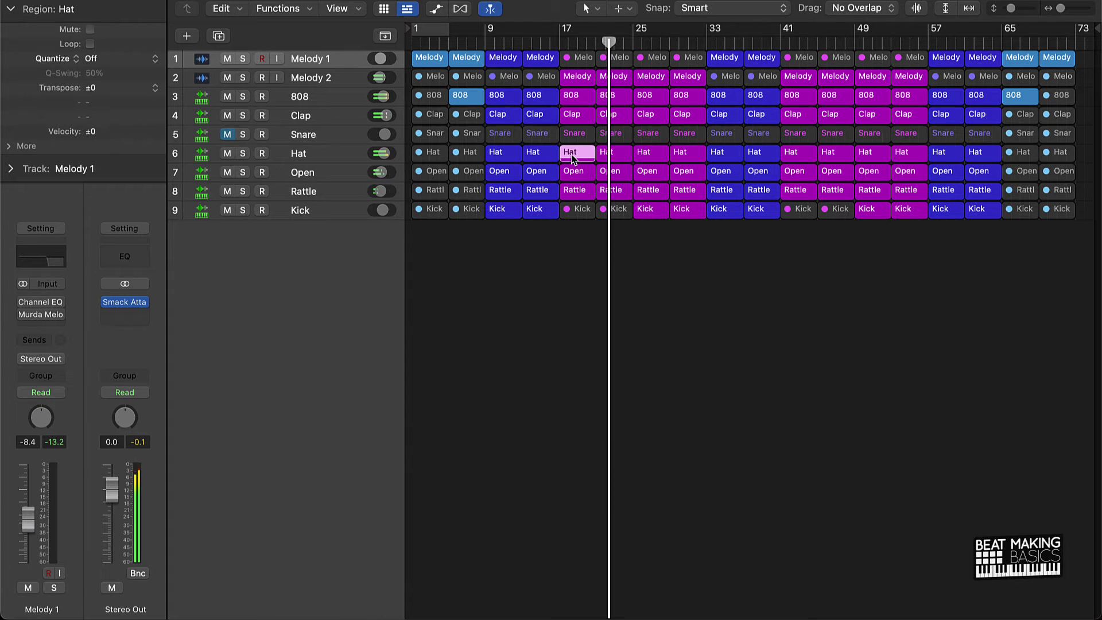
key(ctrl+m)
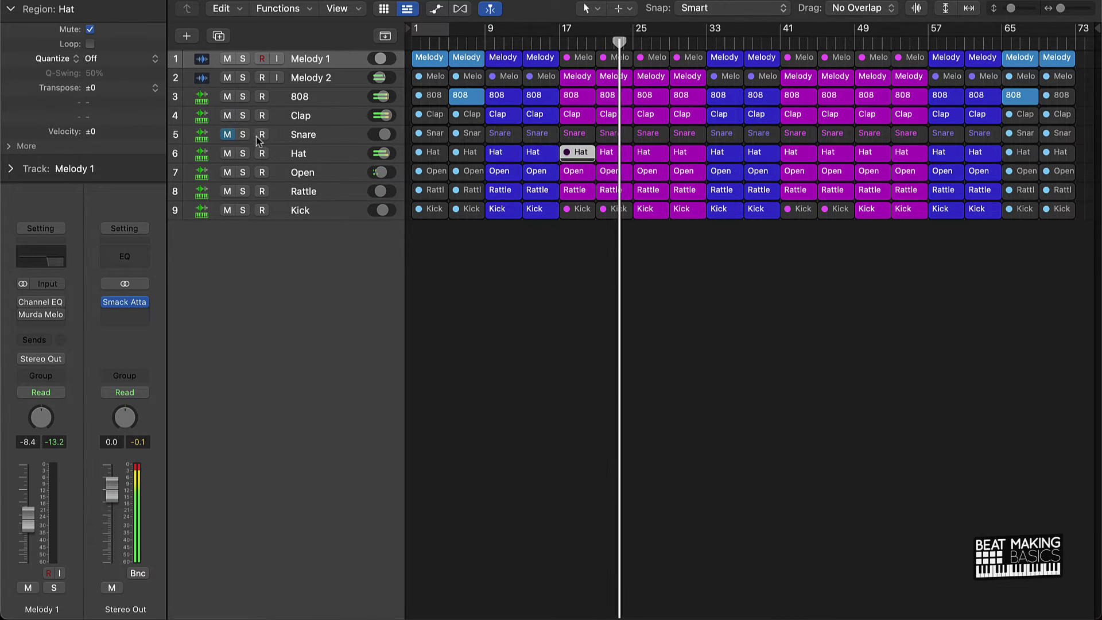
click(228, 136)
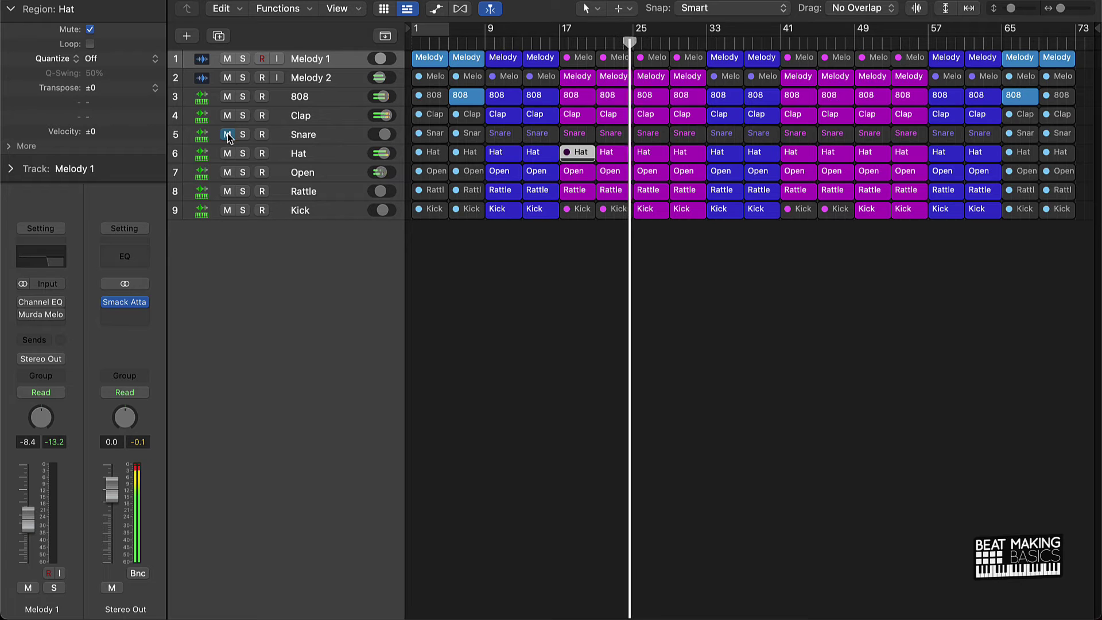
Mute the two Snare regions in bars 17–24
click(616, 137)
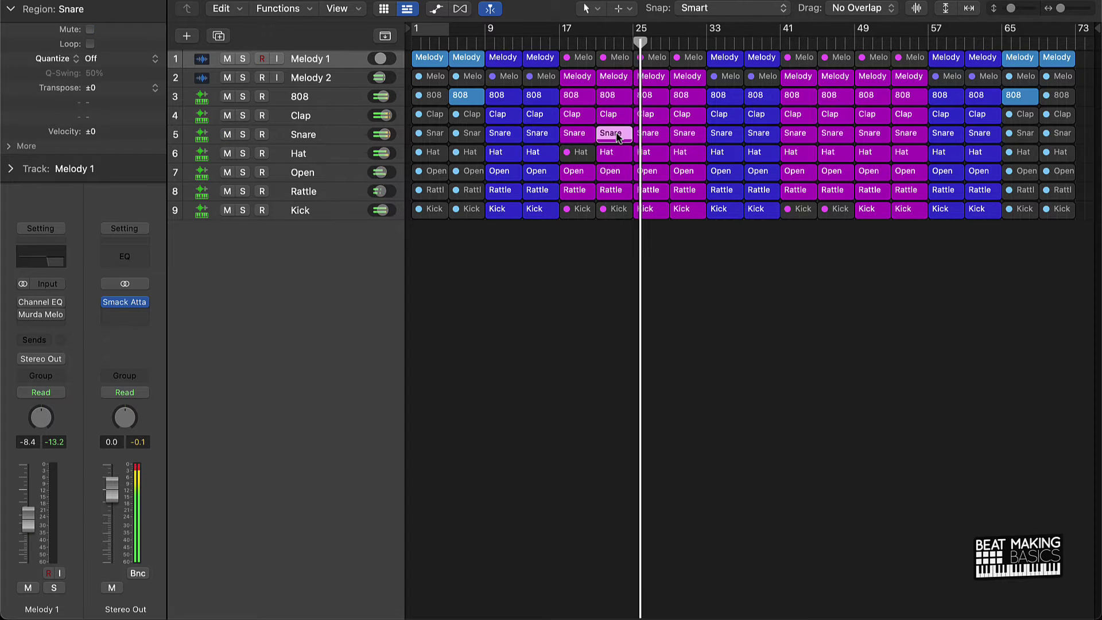
shift+click(542, 136)
click(567, 137)
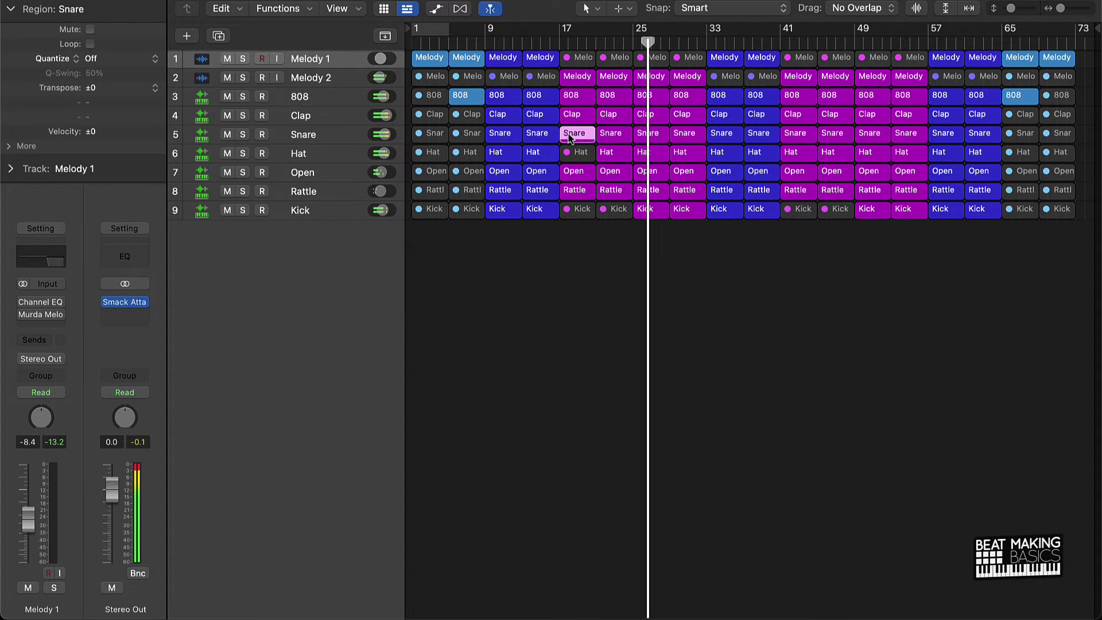
shift+click(611, 137)
key(ctrl+m)
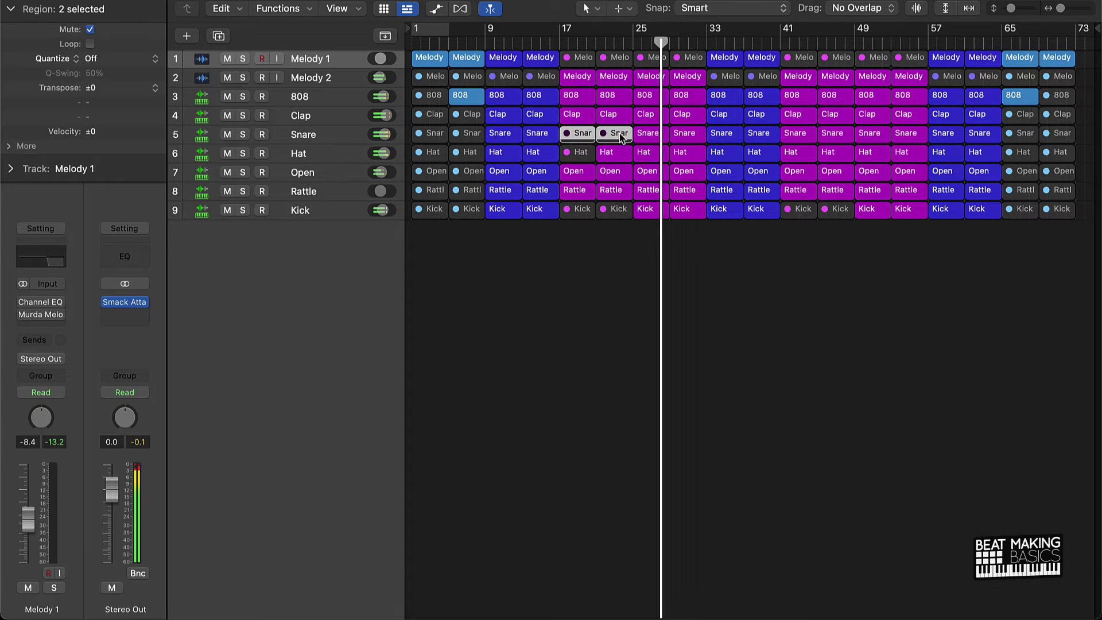
click(646, 232)
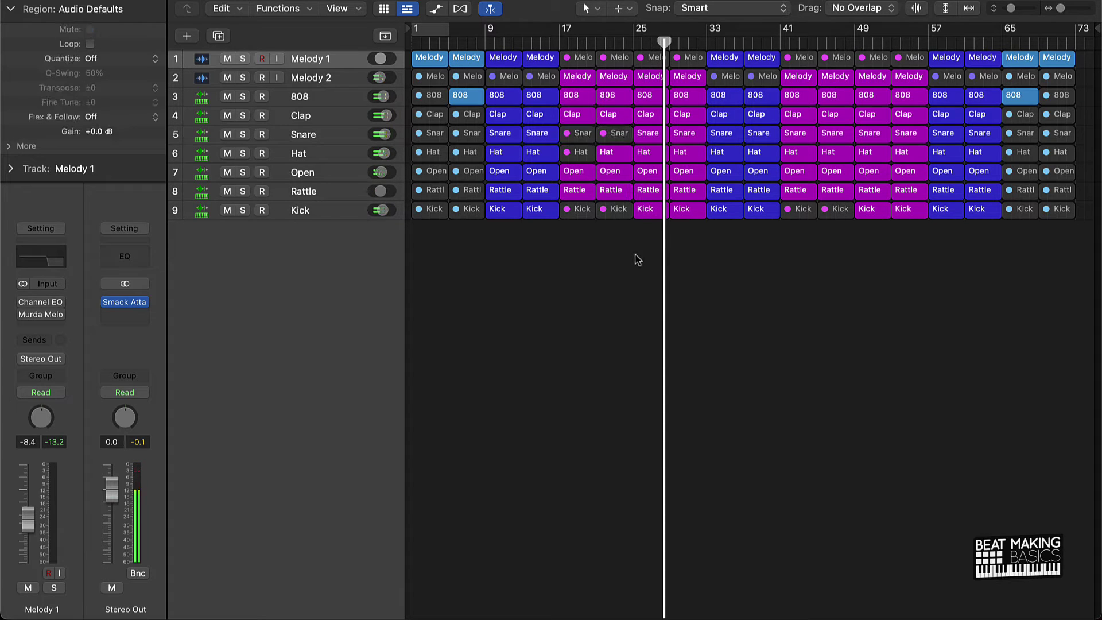
click(578, 134)
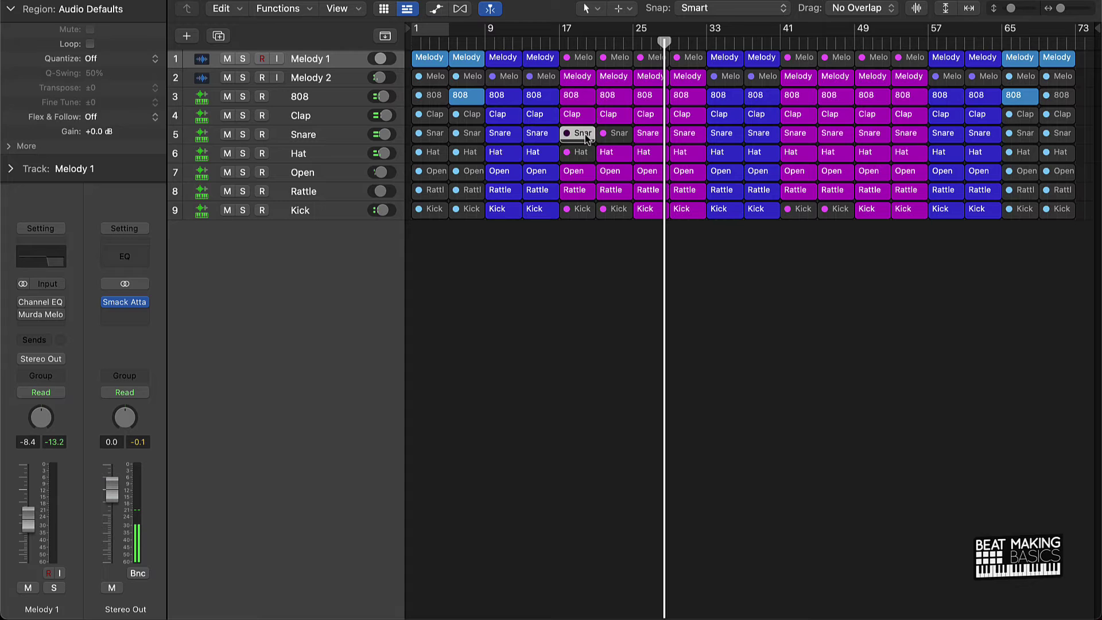
click(623, 135)
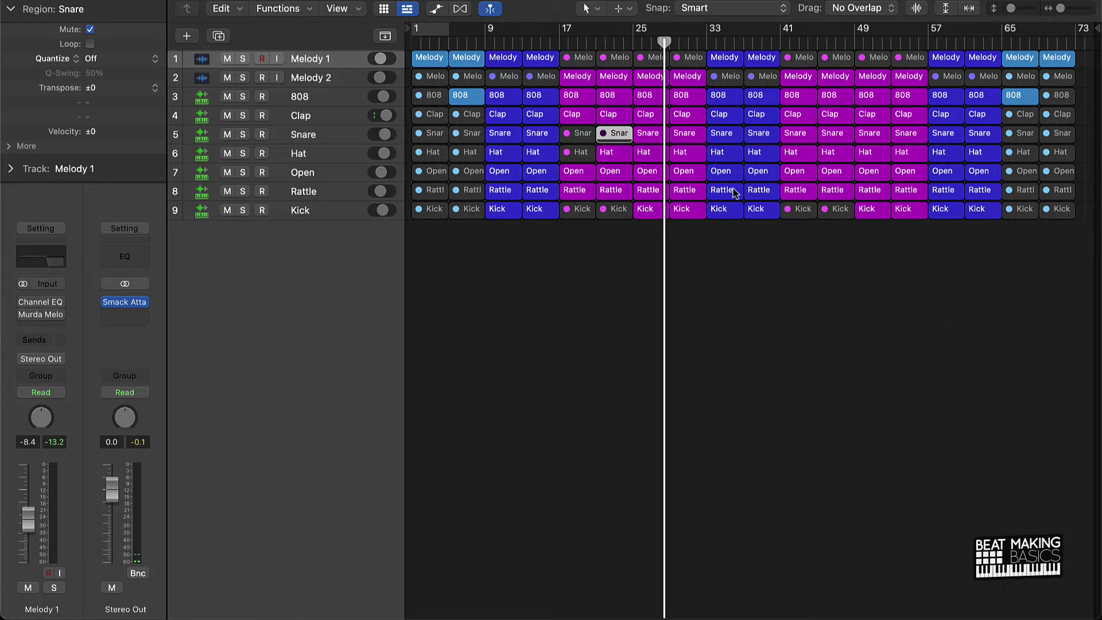
Mute the Snare regions in bars 41–48 and the Hat region in bars 41–44
click(807, 254)
click(804, 136)
shift+click(833, 140)
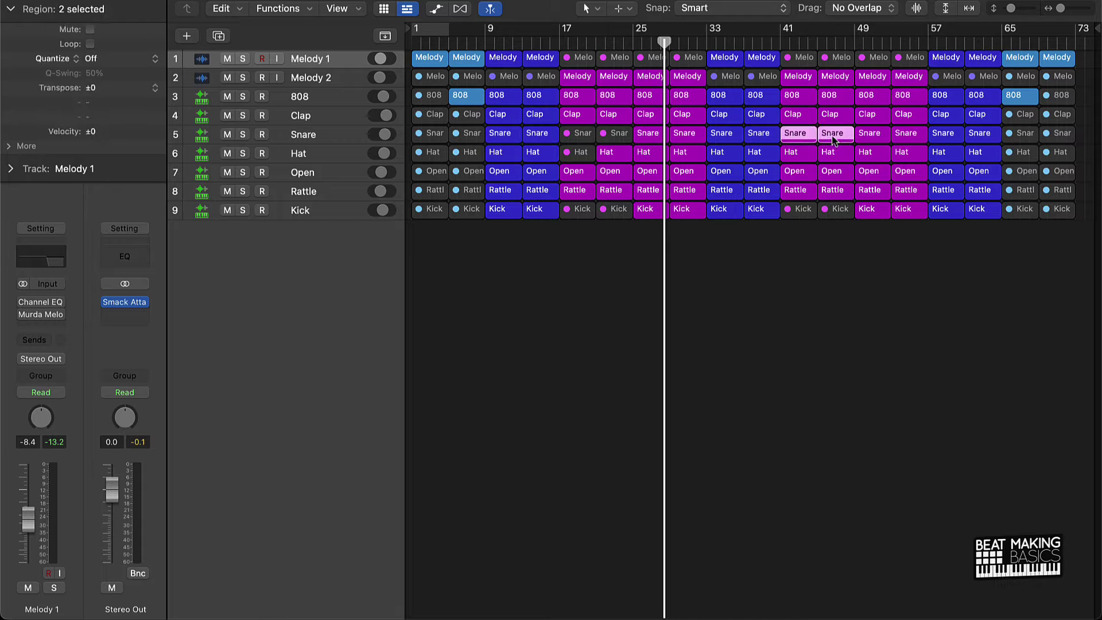
key(ctrl+m)
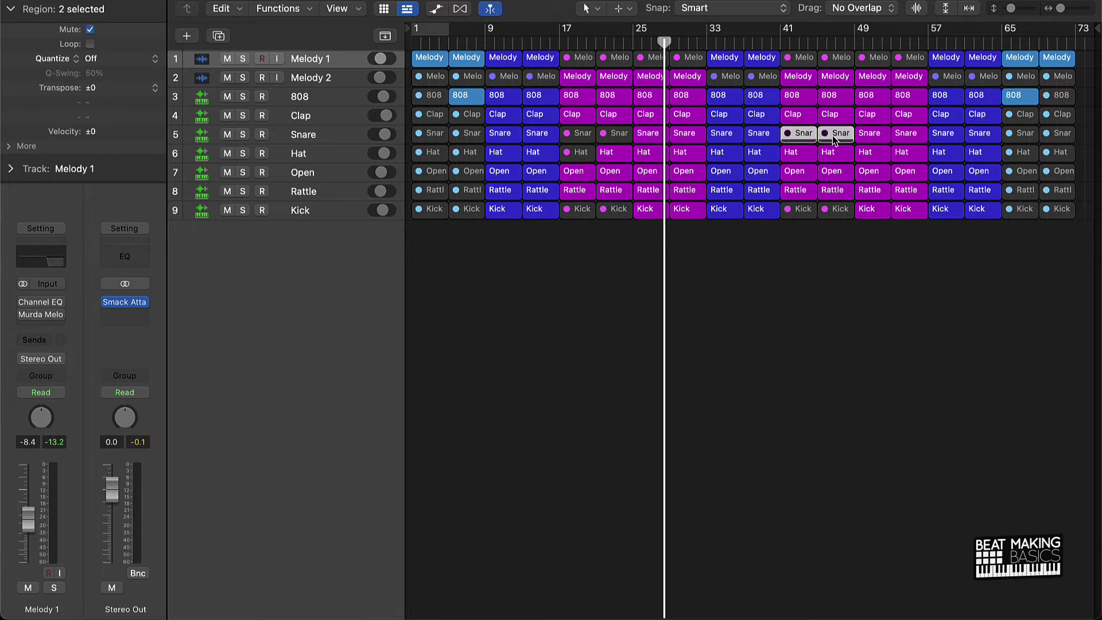
click(803, 154)
Return the playhead to bar 1 and play the arrangement from the beginning
key(Return)
key(space)
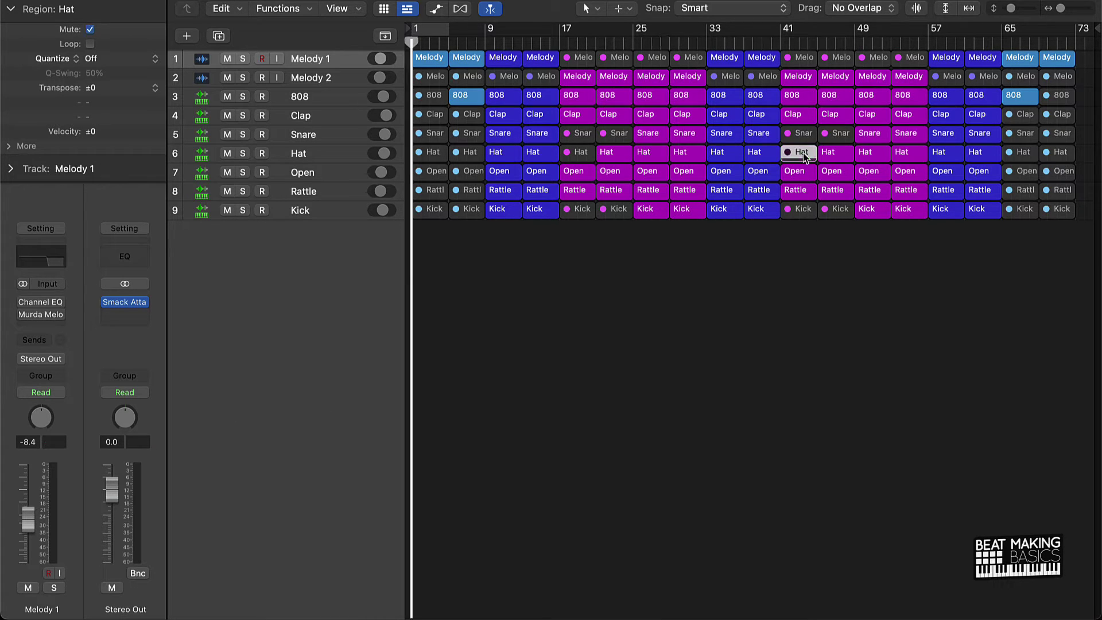
Clear the region selection and place the playhead at bar 7
click(749, 222)
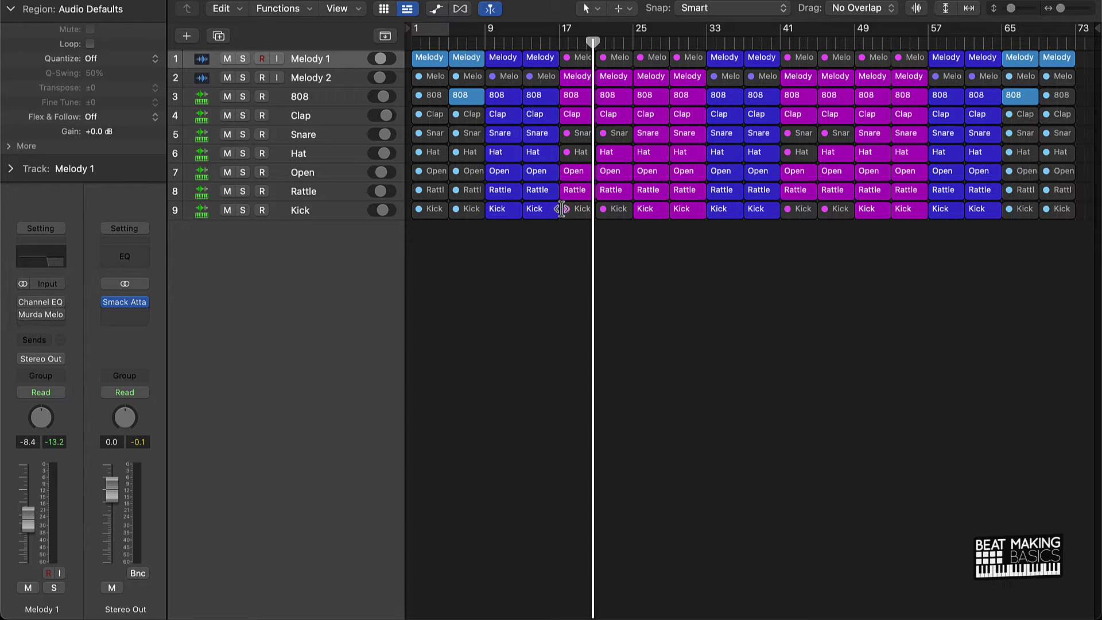
key(Return)
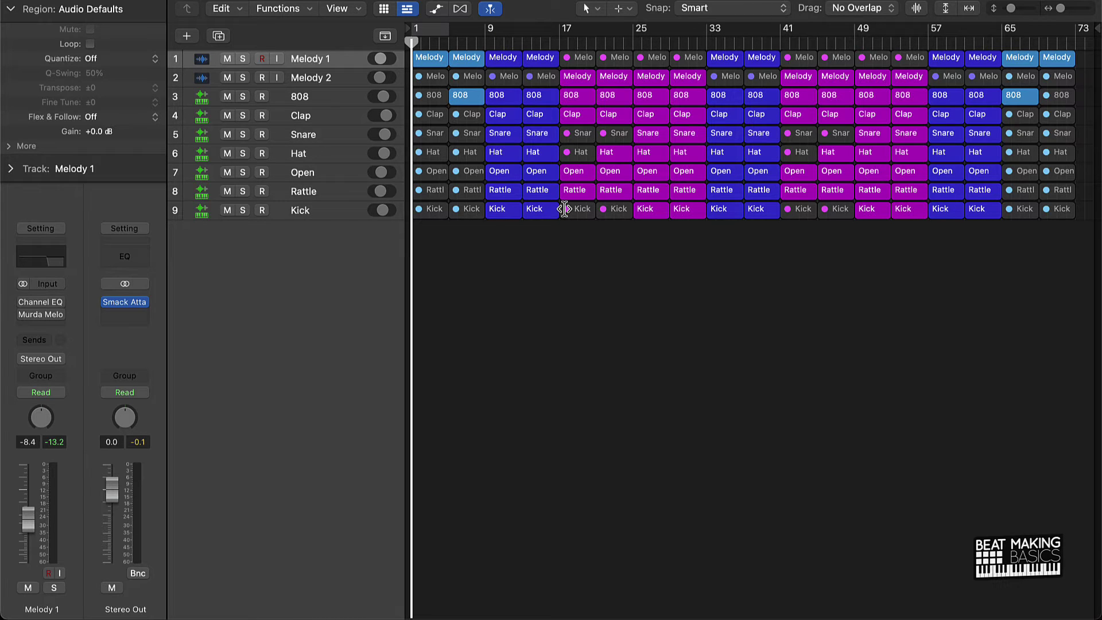
scroll(565, 210, up, 10)
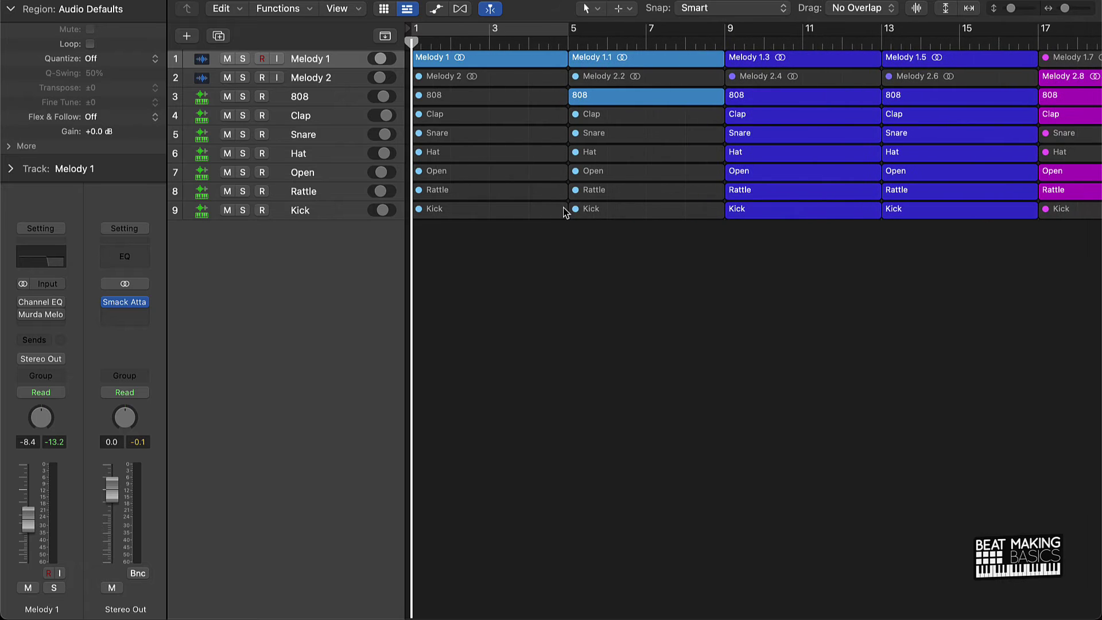
scroll(564, 210, down, 1)
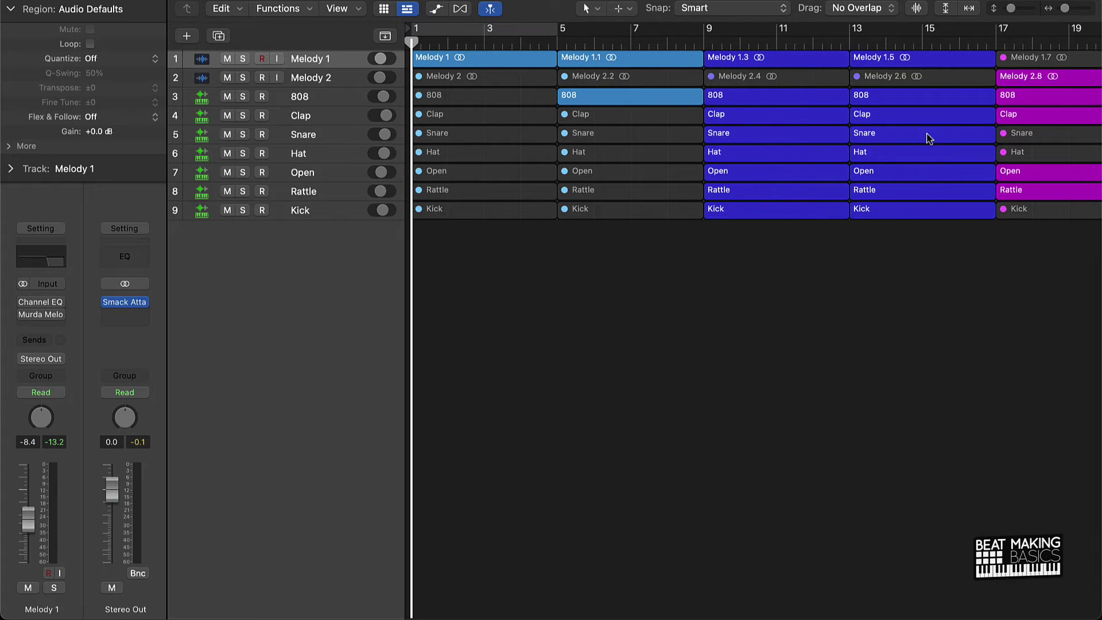
scroll(926, 133, right, 15)
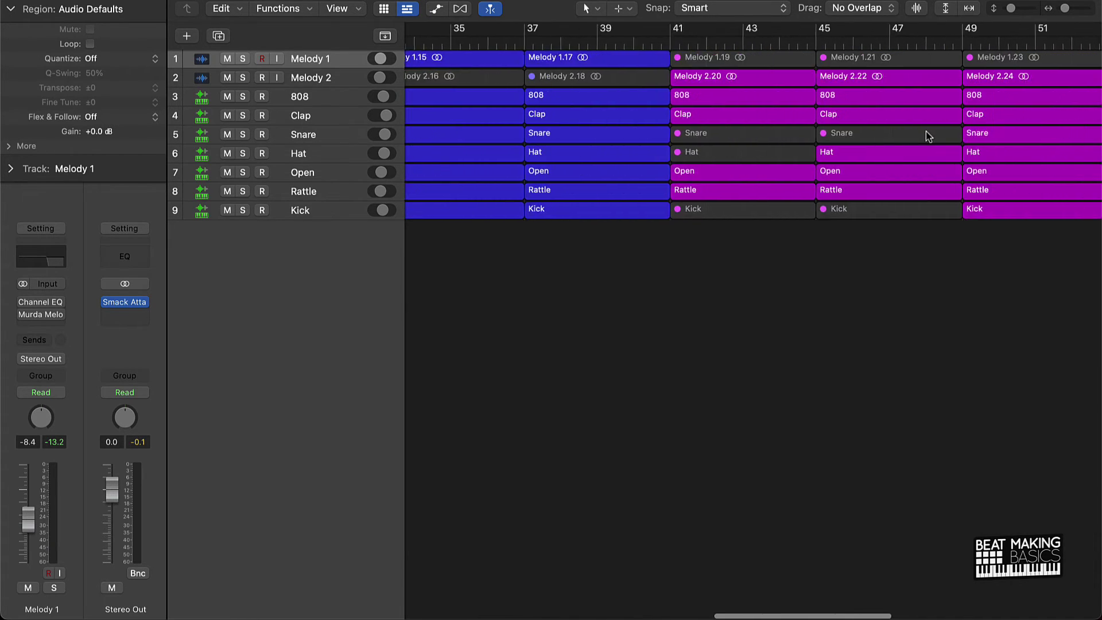
scroll(925, 133, left, 15)
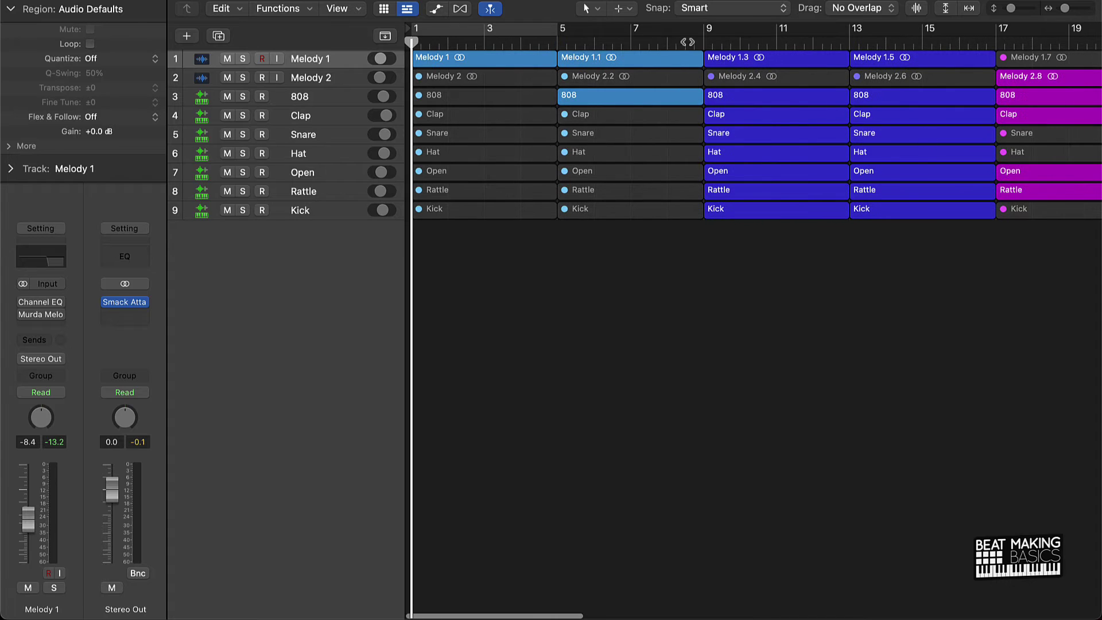
drag(667, 44, 629, 58)
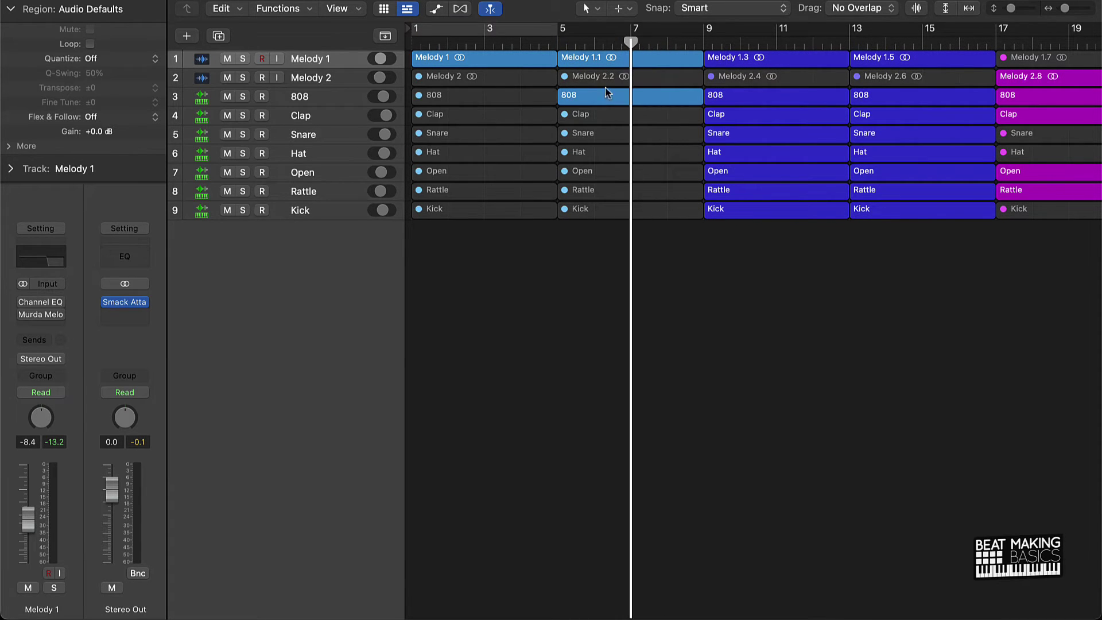
Add one Quick Sampler (Single Sample) software instrument track and load the Meteor Rise preset on it
click(186, 36)
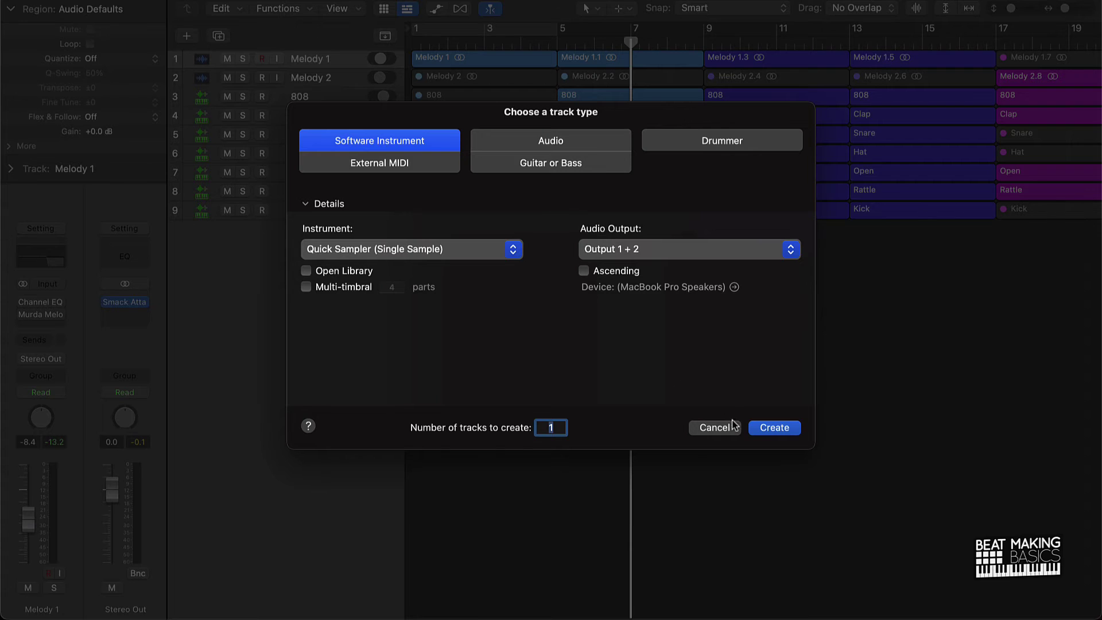
key(Return)
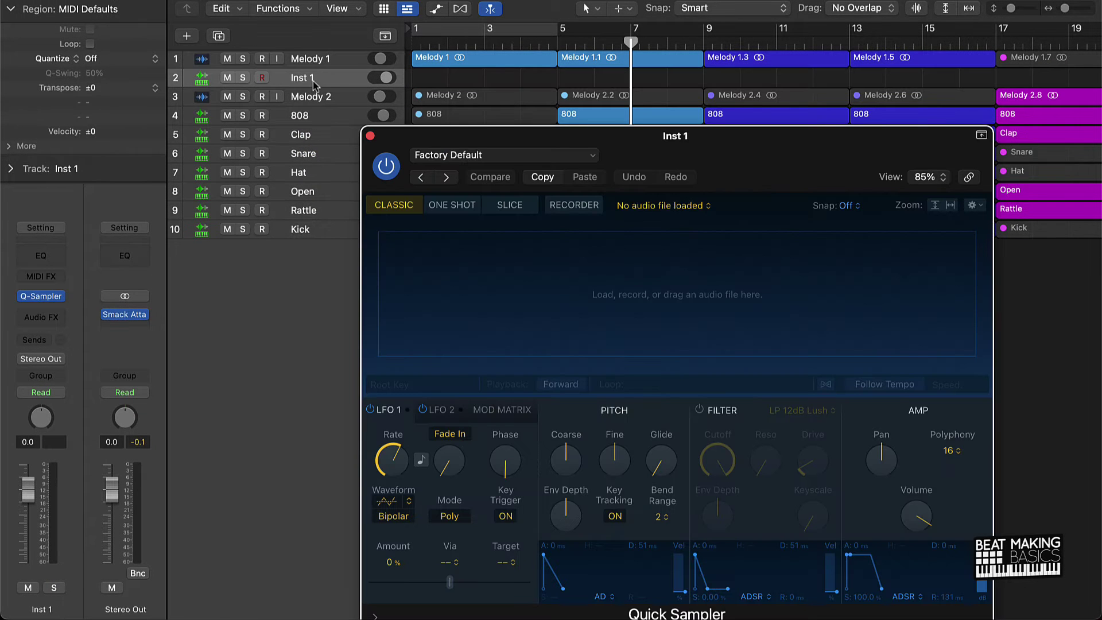
drag(508, 142, 402, 54)
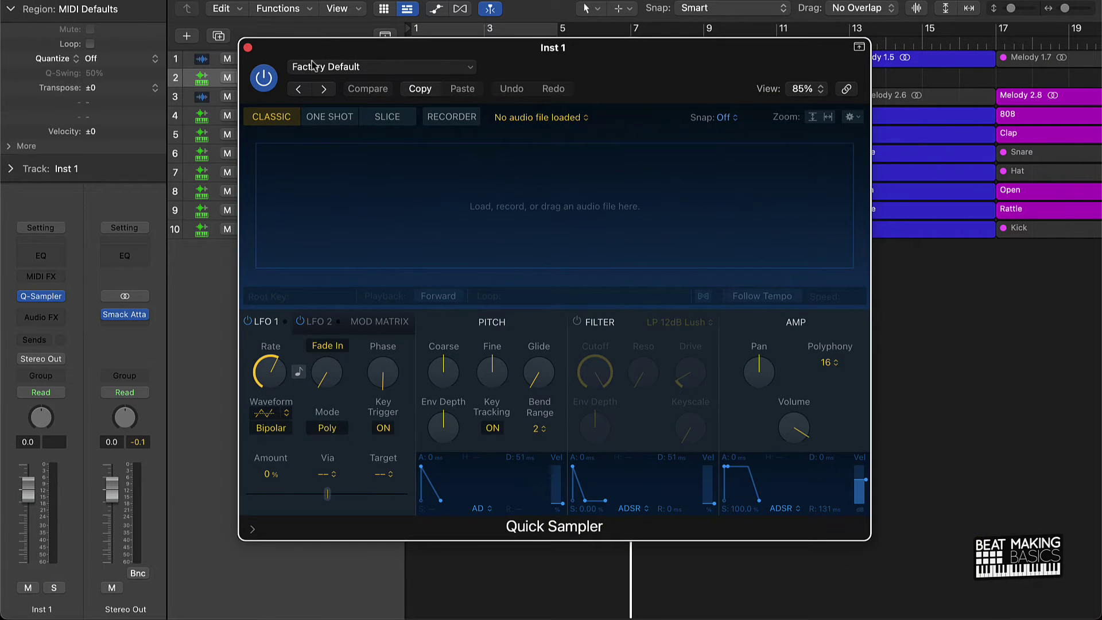
click(370, 68)
scroll(406, 386, down, 3)
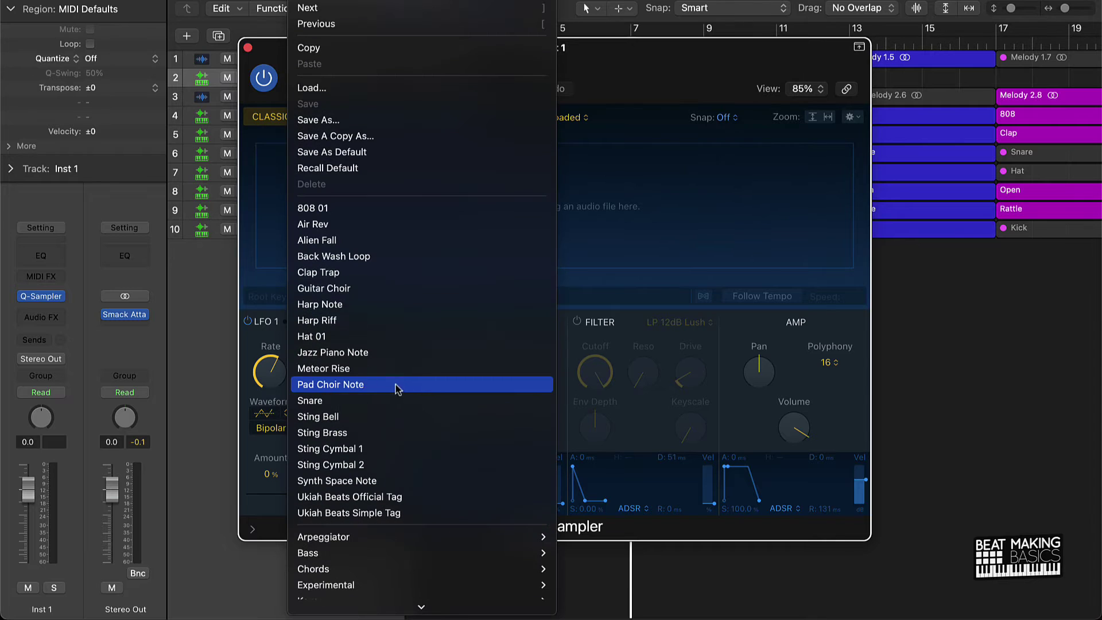
click(348, 369)
click(248, 47)
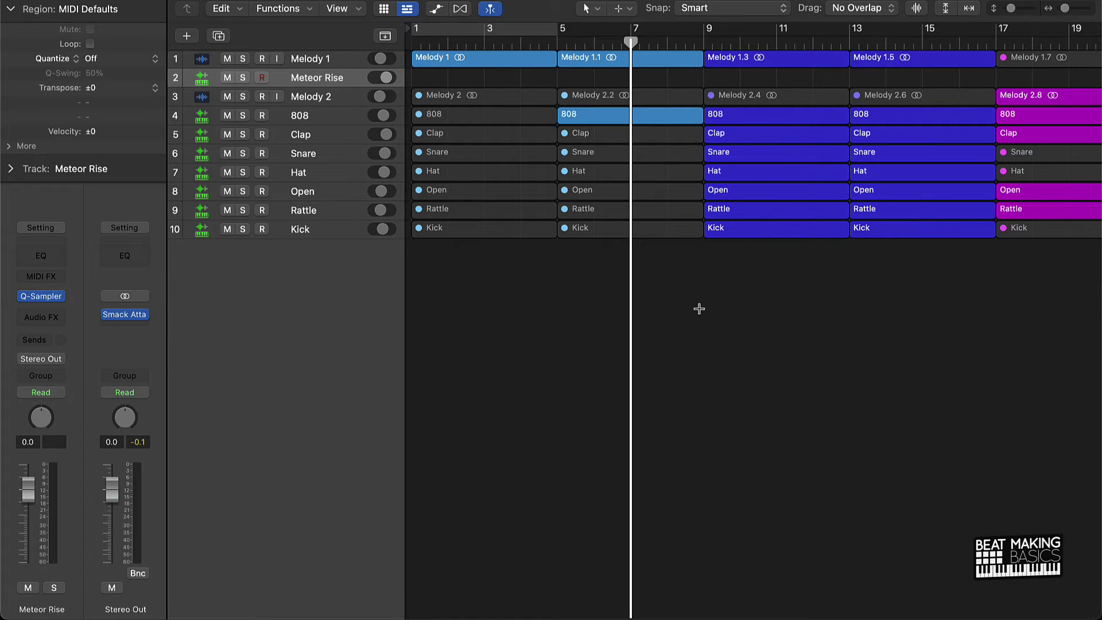
Record a sustained C3 note on the Meteor Rise track from bar 7 to about bar 9 using Musical Typing, starting the take at bar 5
key(super+k)
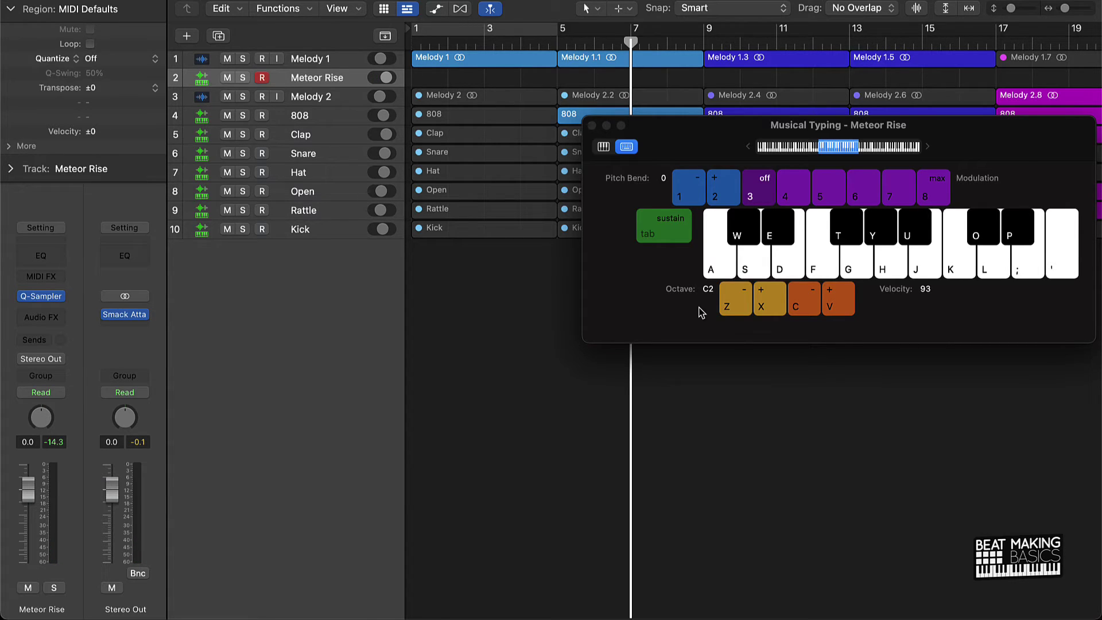
key(comma)
key(comma)
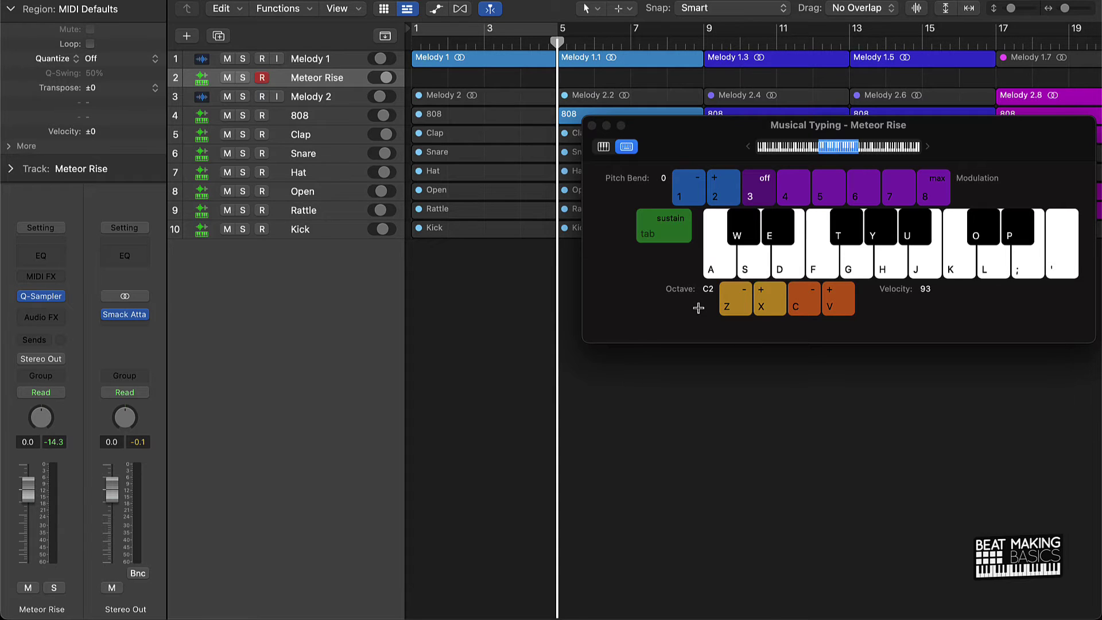
key(r)
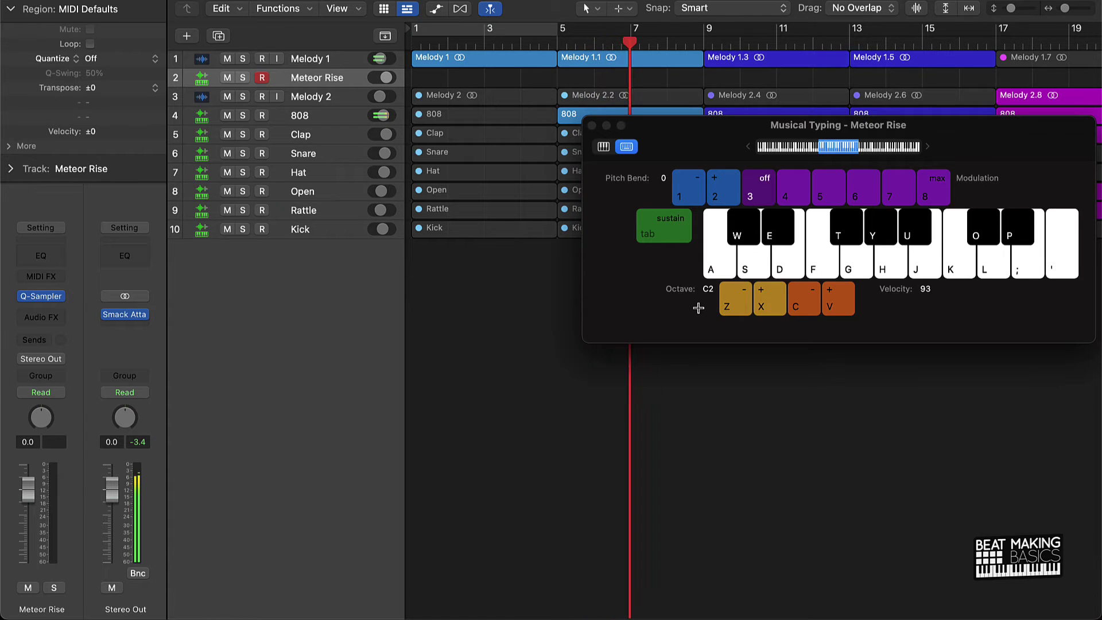
key(k)
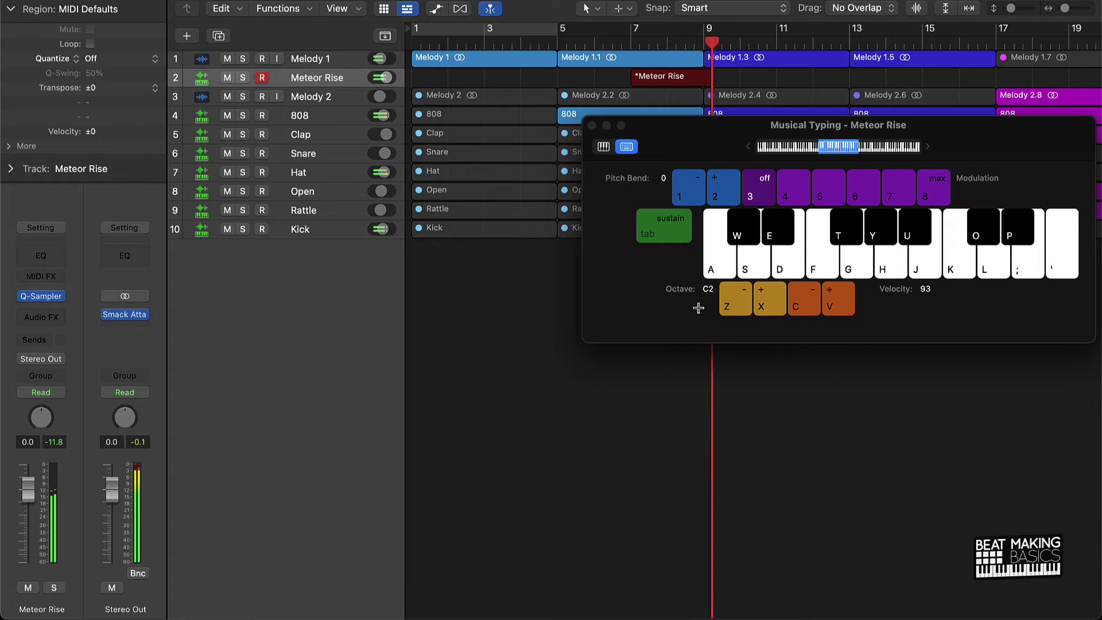
key(space)
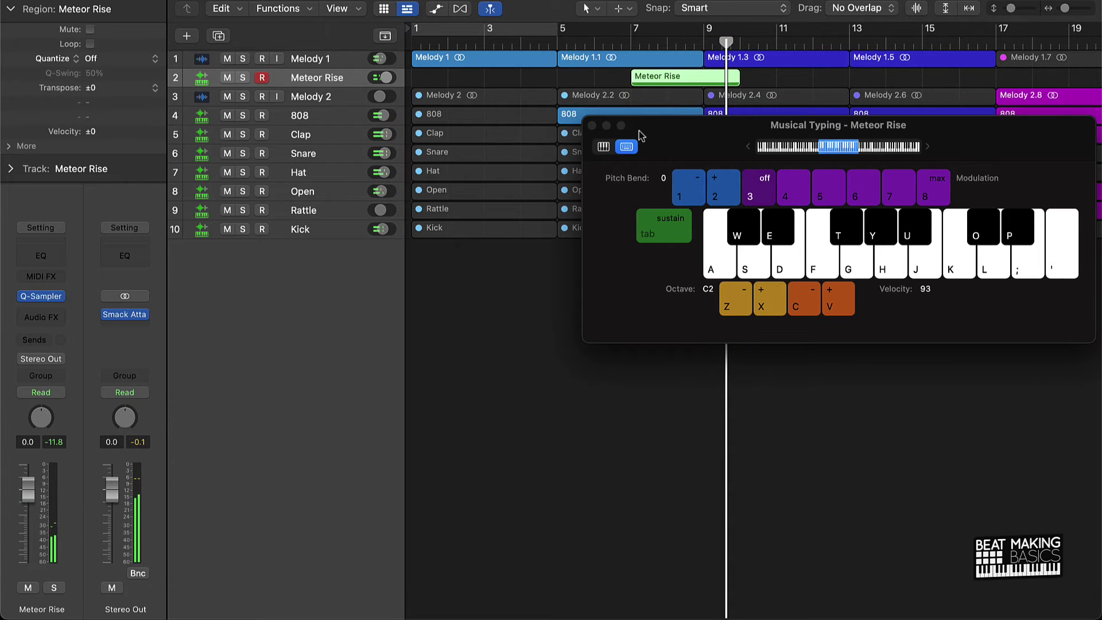
click(592, 126)
Quantize the recorded Meteor Rise note in the Piano Roll and trim its end to bar 9
key(p)
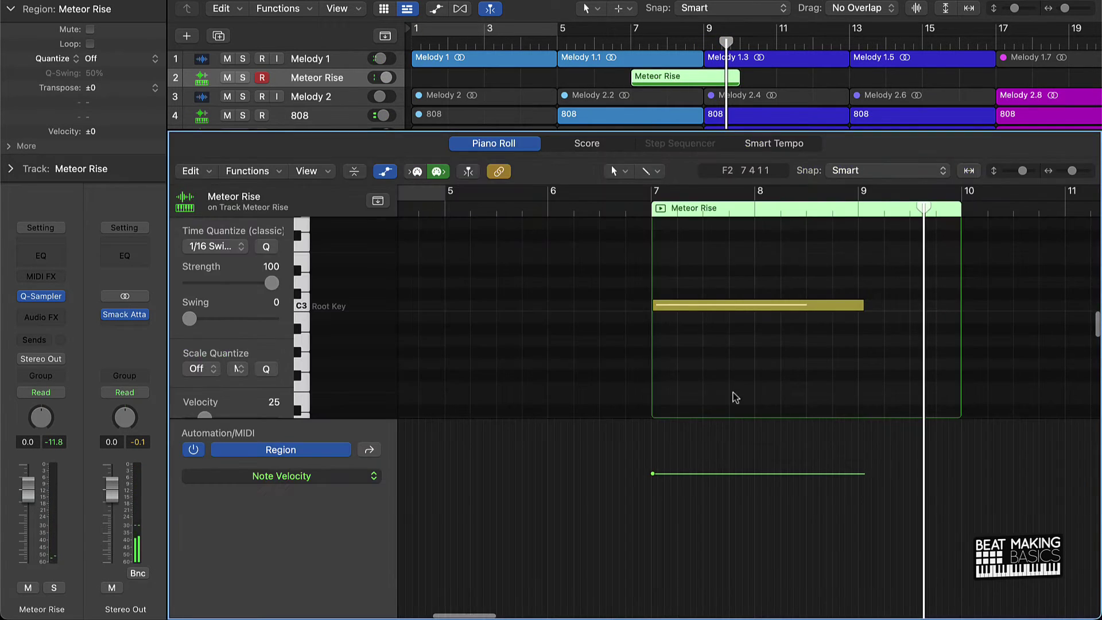
key(super+a)
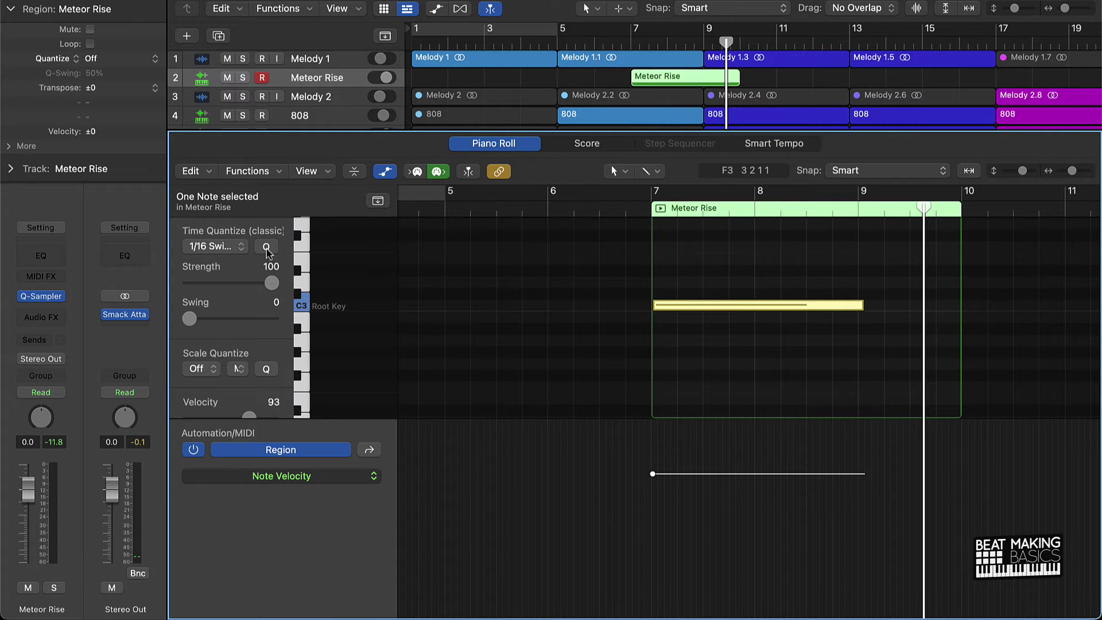
click(700, 348)
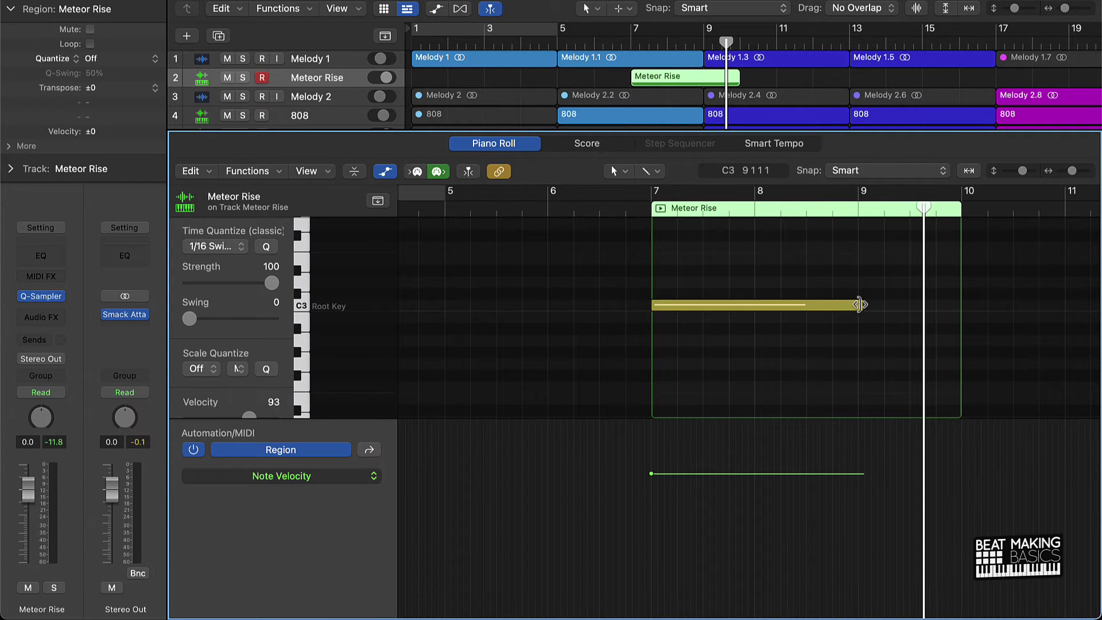
drag(850, 307, 856, 306)
click(834, 336)
key(p)
Resize the Meteor Rise region to span from bar 1 to bar 9 and move the playhead to bar 9
drag(743, 84, 703, 83)
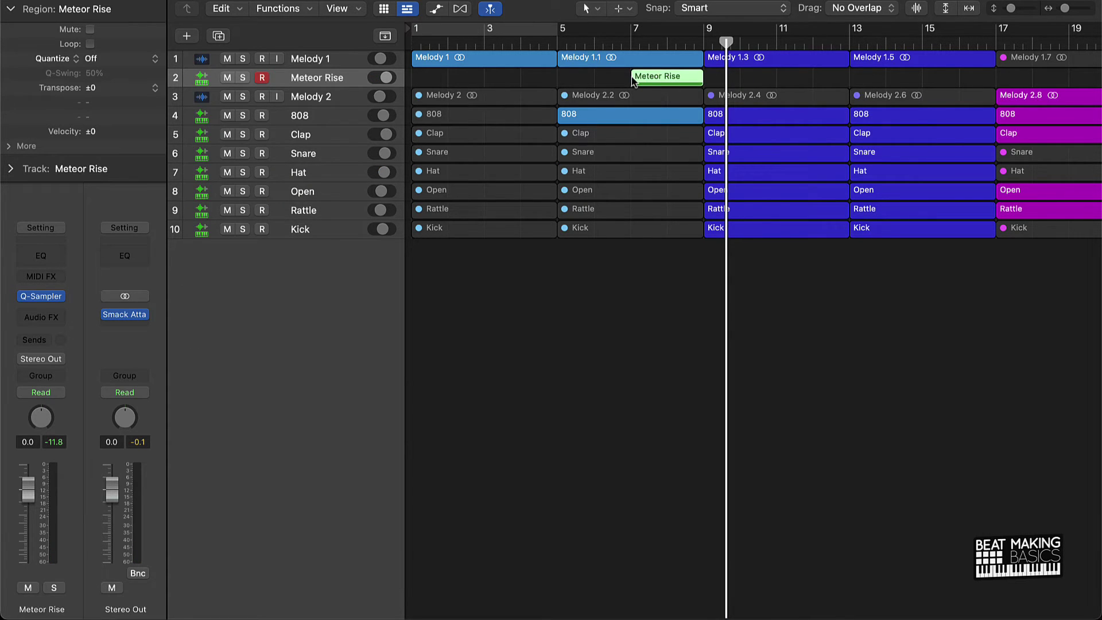
drag(633, 80, 412, 81)
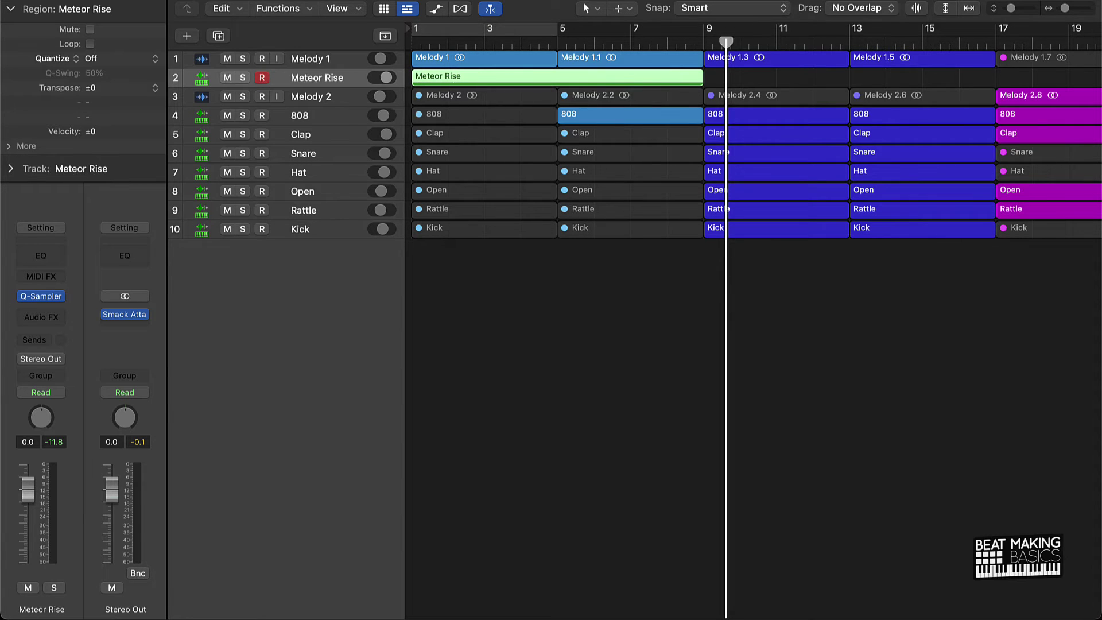
key(comma)
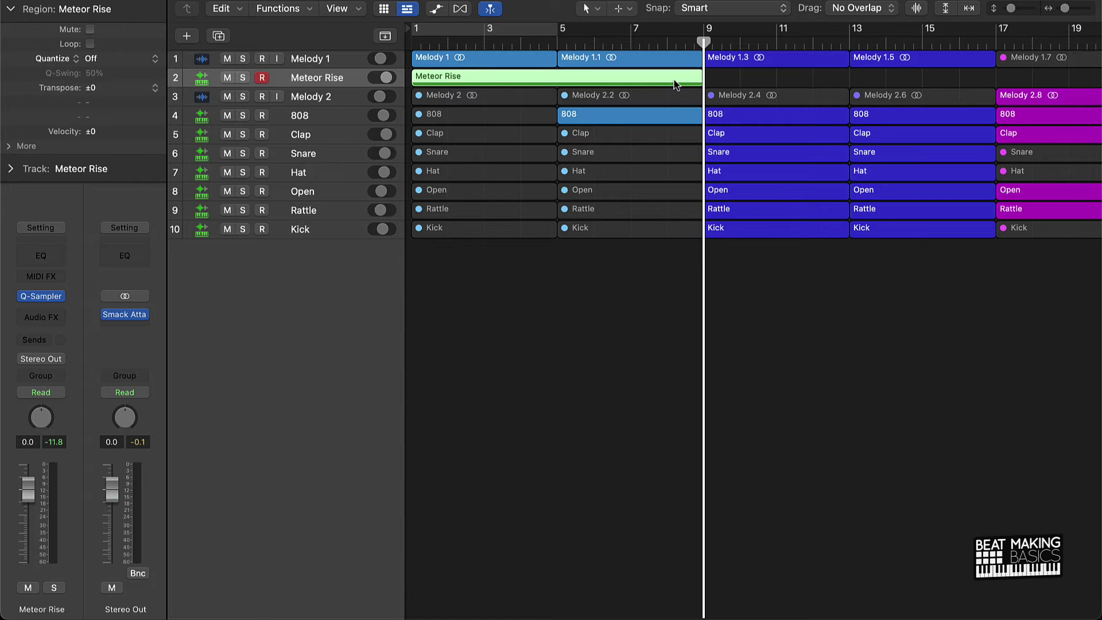
Repeat the eight-bar Meteor Rise region seven times so the copies run up to bar 65
key(super+r)
key(super+r)
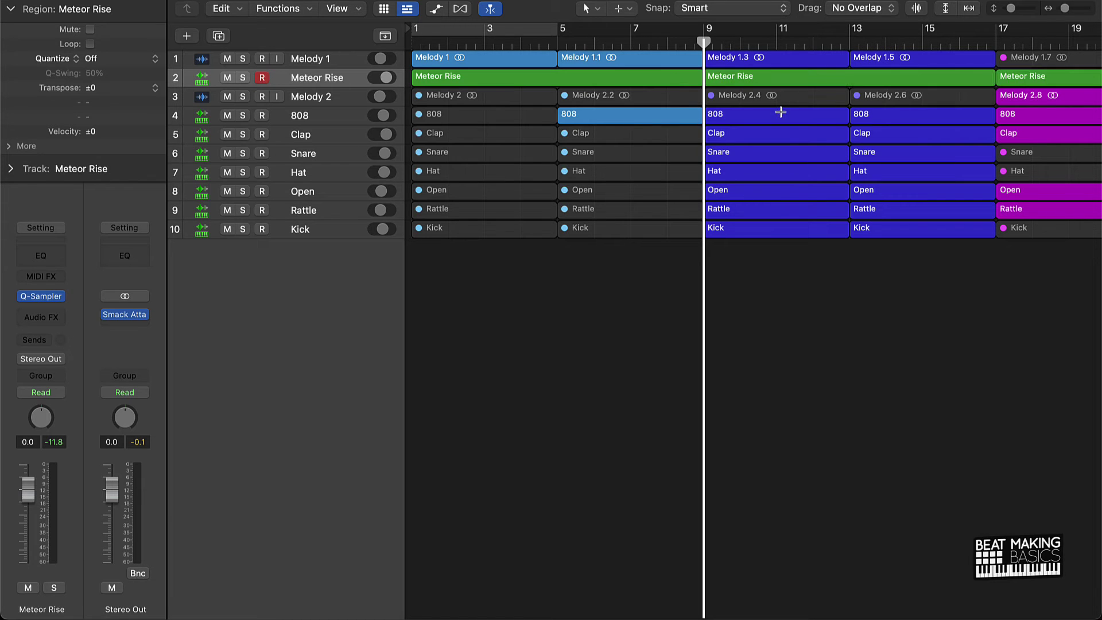
scroll(779, 117, down, 5)
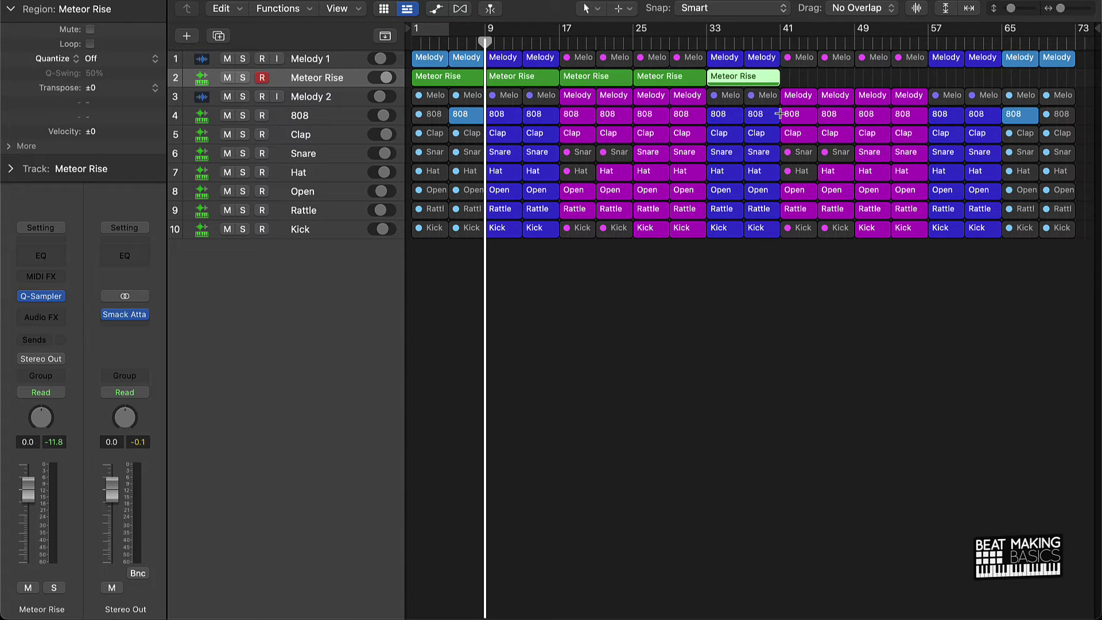
key(super+r)
key(super+r)
key(super+r)
click(970, 282)
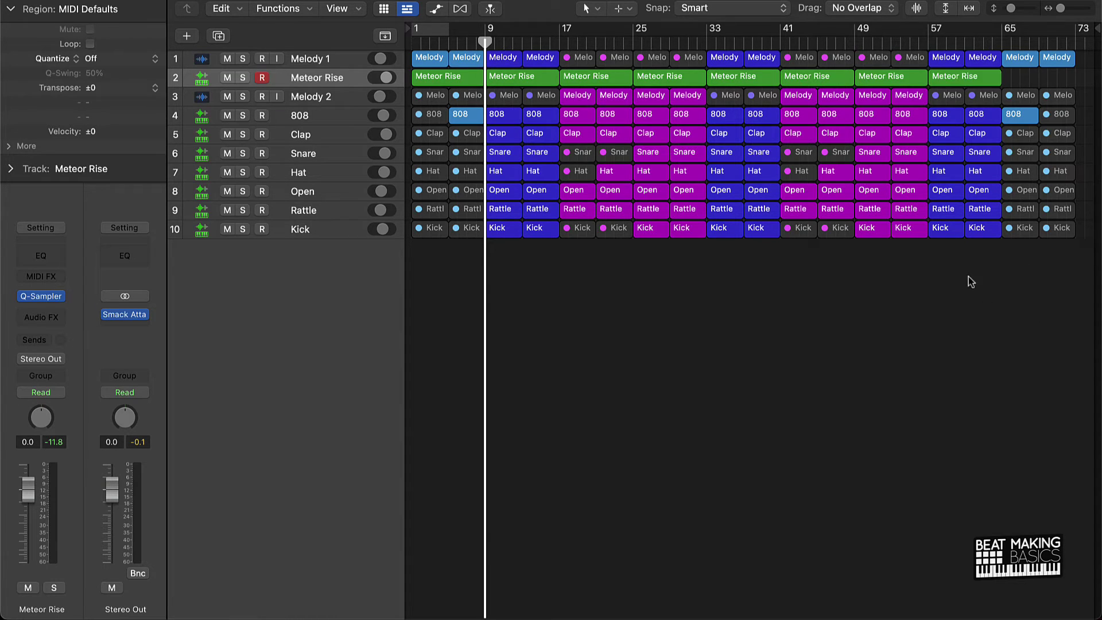
Rename the Meteor Rise track and all its regions to Rise
double_click(318, 76)
text(R)
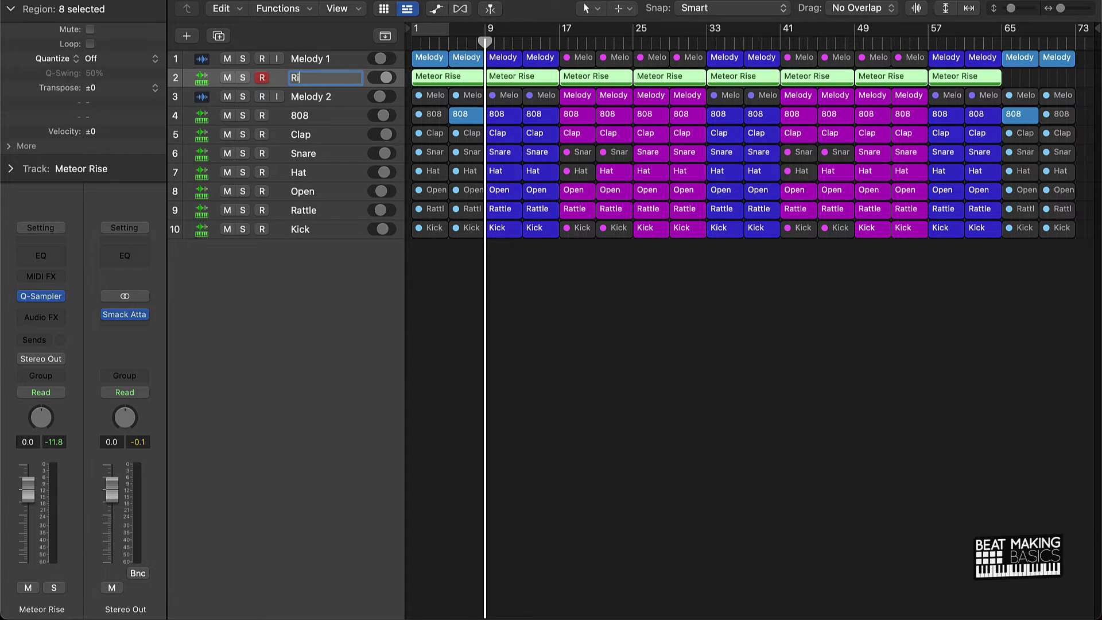
text(ise)
key(Return)
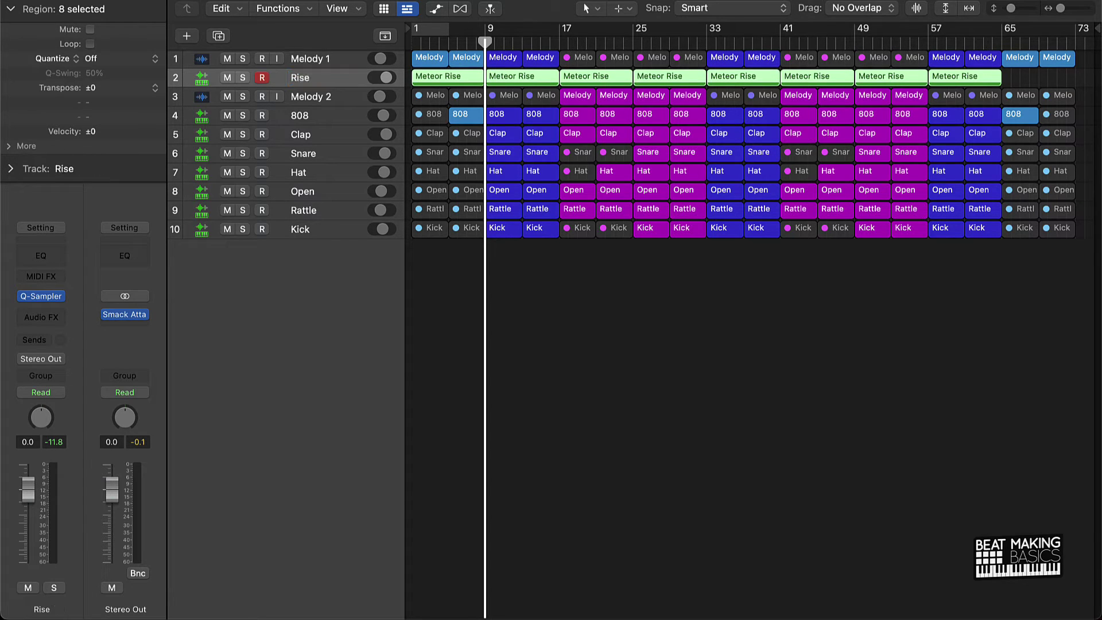
key(super+a)
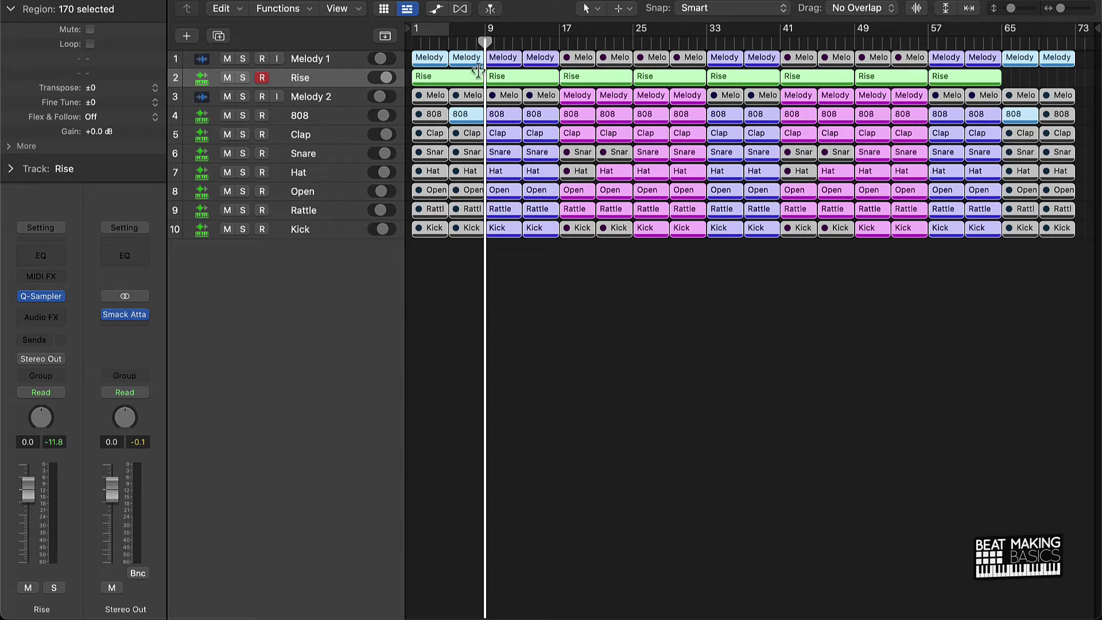
Reorder the tracks so Rise is the last one and Kick sits directly below 808
drag(307, 83, 320, 256)
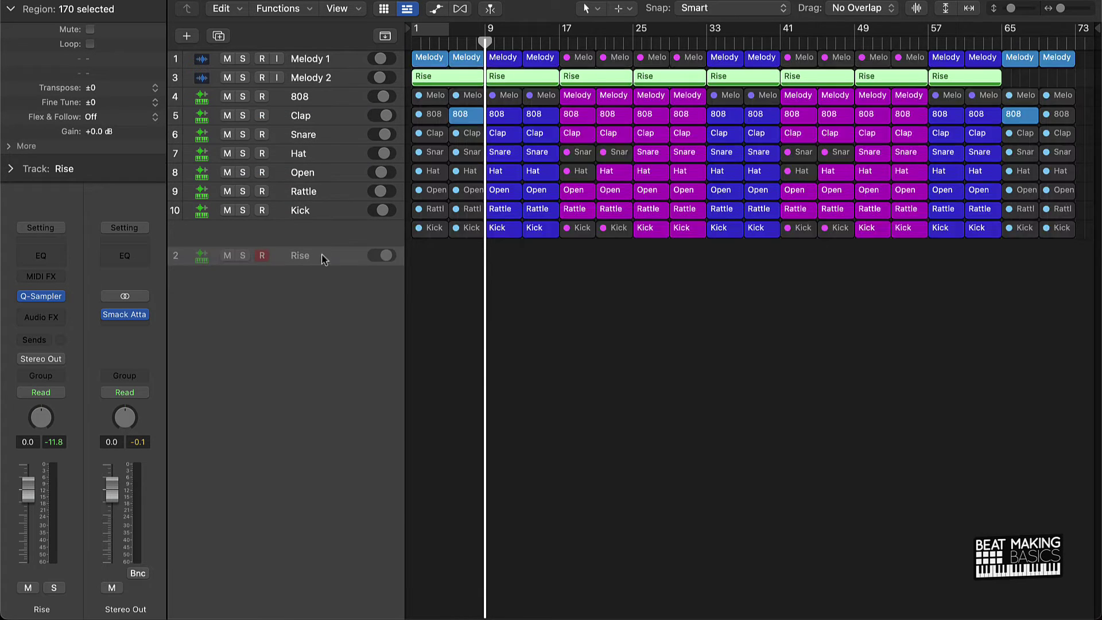
drag(308, 212, 308, 99)
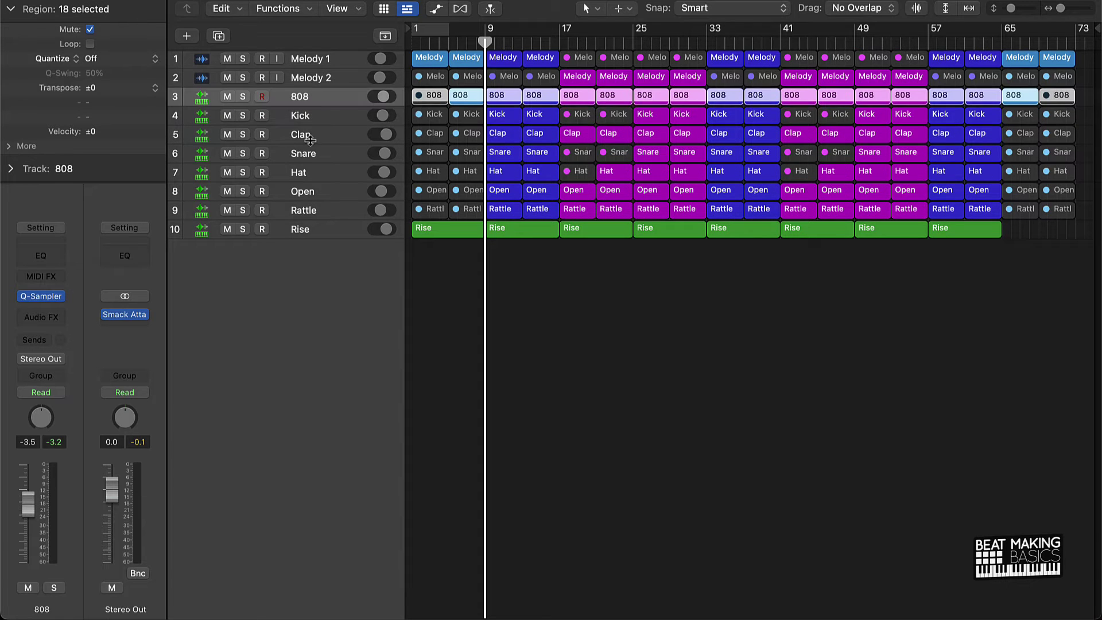
click(621, 315)
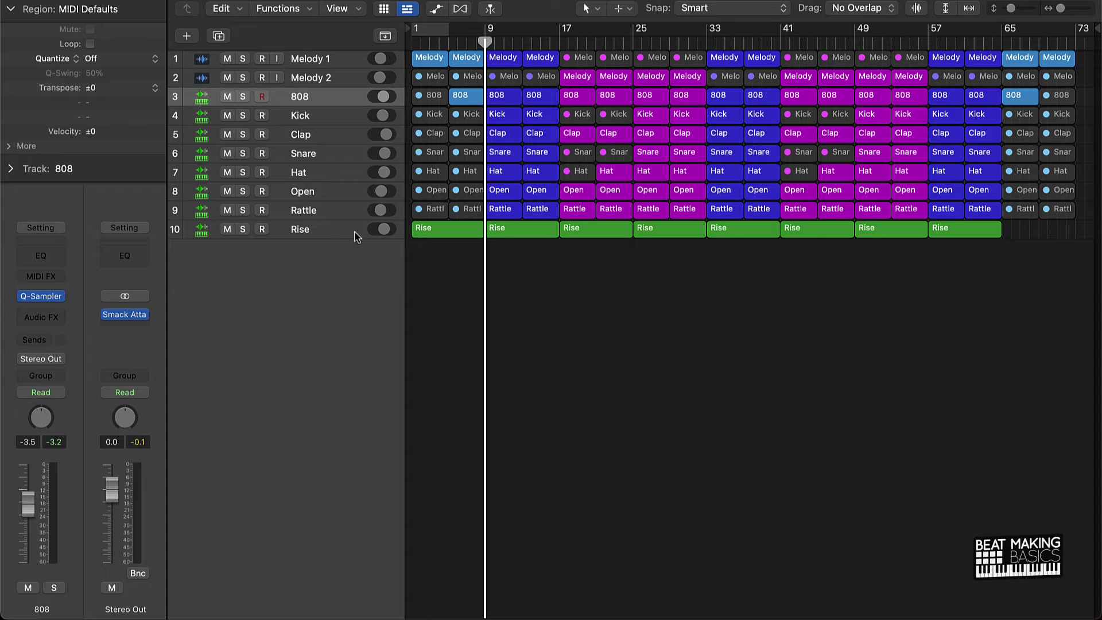
Create one software instrument track with Quick Sampler (Single Sample) below the Rise track
click(316, 231)
click(187, 35)
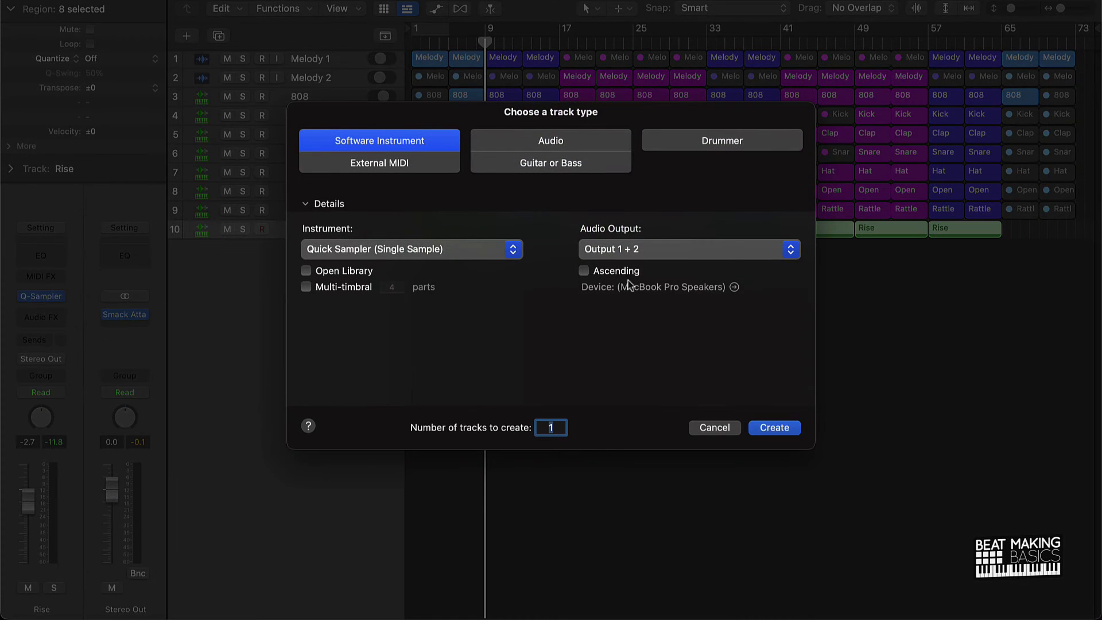
click(776, 429)
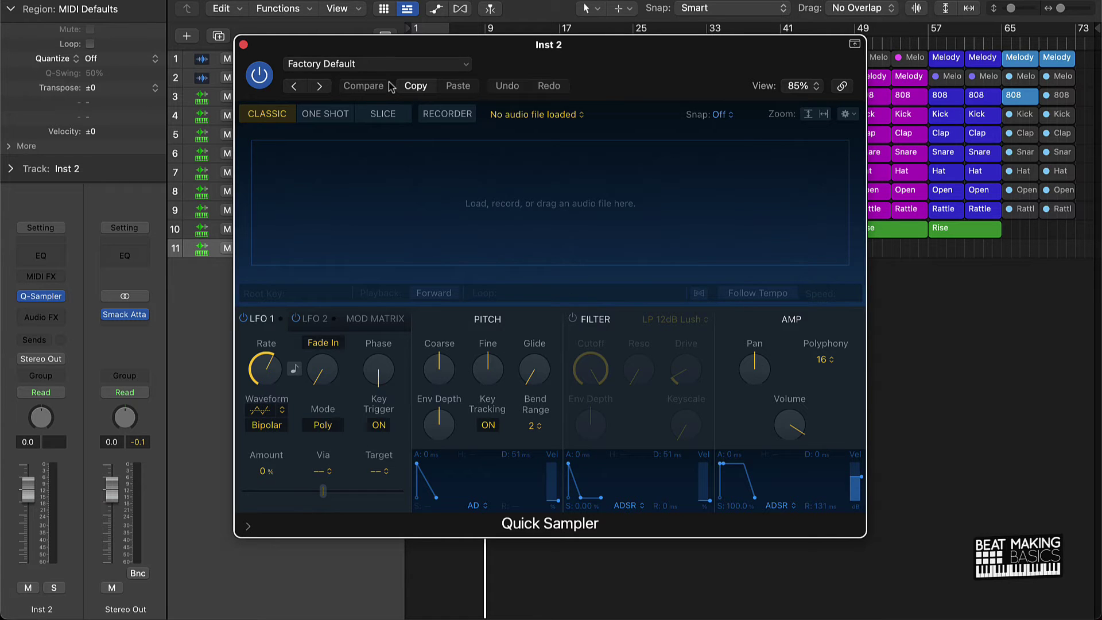
Load the Sting Cymbal 2 preset into the new track's Quick Sampler and close the plug-in window
click(346, 66)
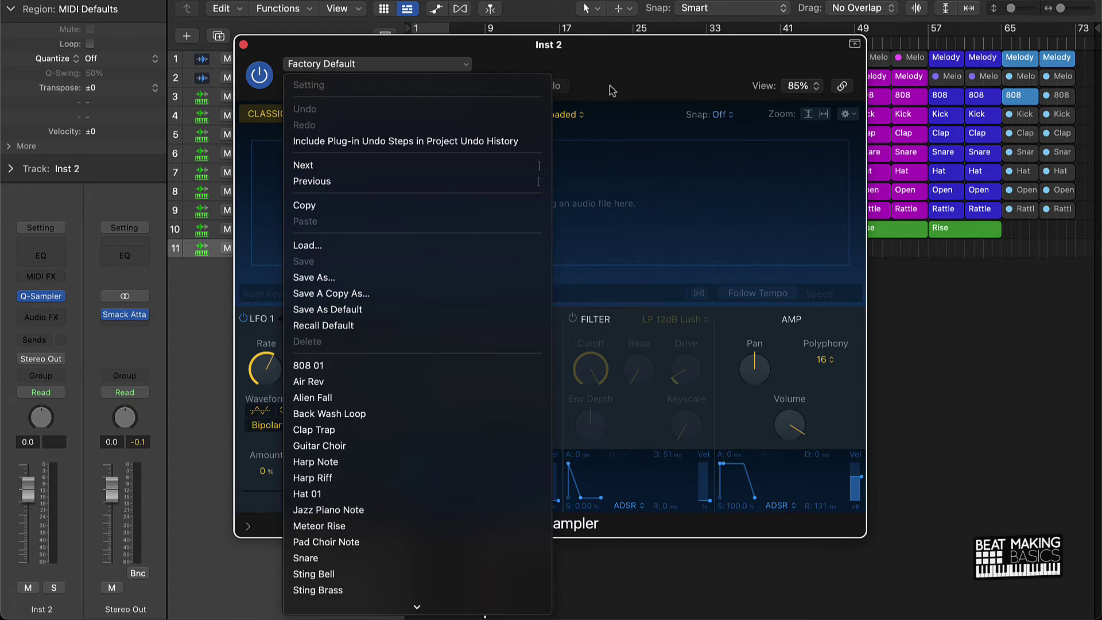
click(315, 65)
click(314, 66)
scroll(350, 436, down, 5)
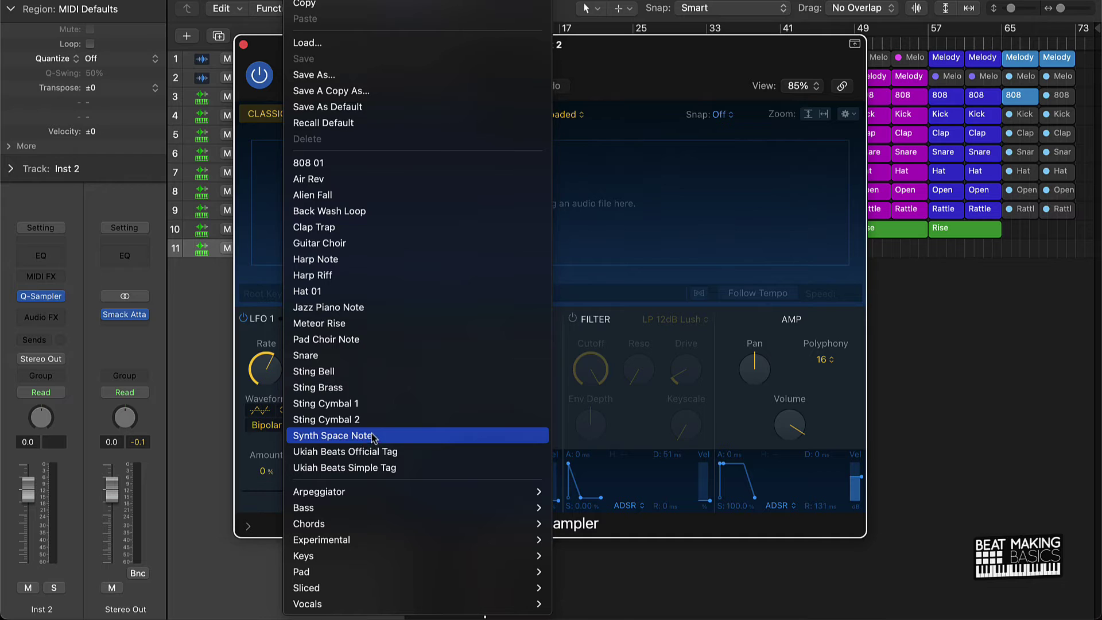
click(353, 419)
click(243, 45)
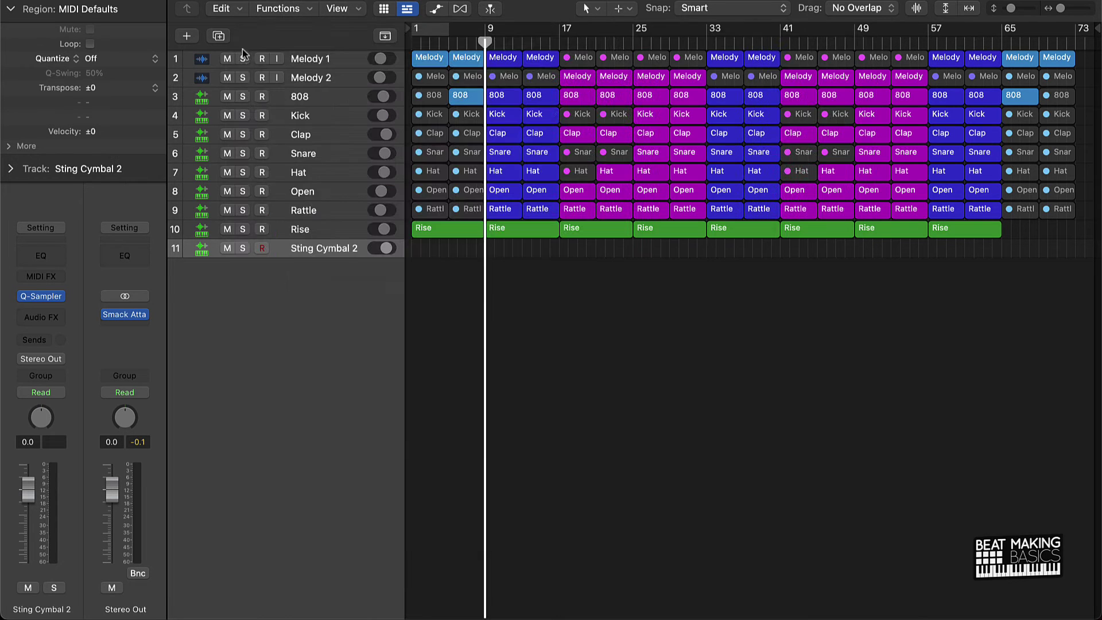
Rename the Sting Cymbal 2 track to Crash
double_click(319, 249)
text(Crash)
key(Return)
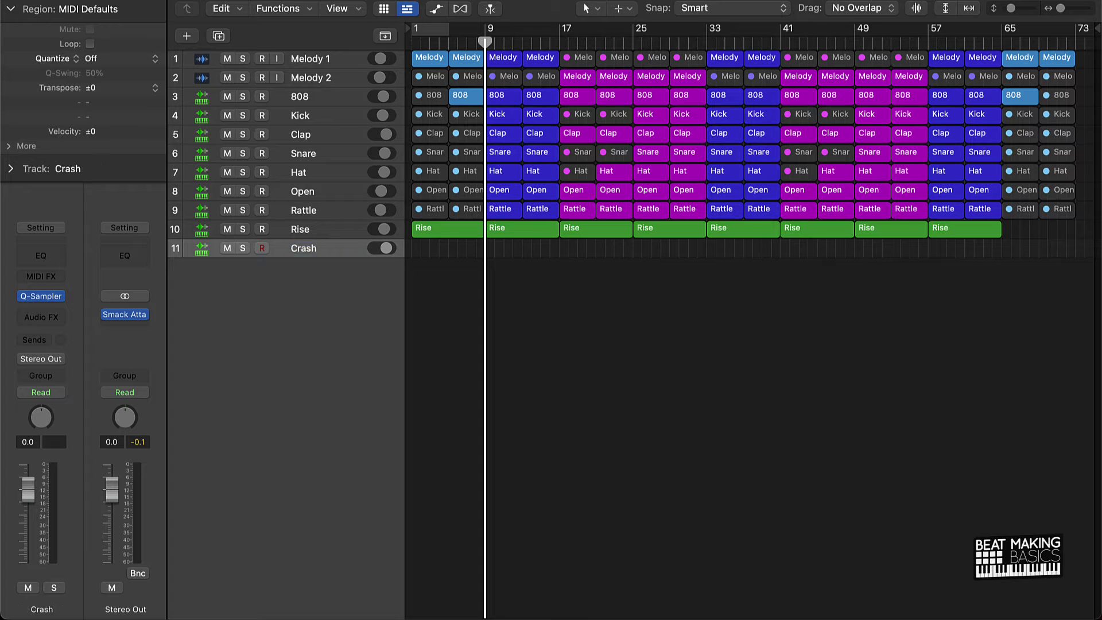
Record a single C3 crash hit at bar 9 on the Crash track with Musical Typing, leaving Musical Typing closed
key(super+k)
key(k)
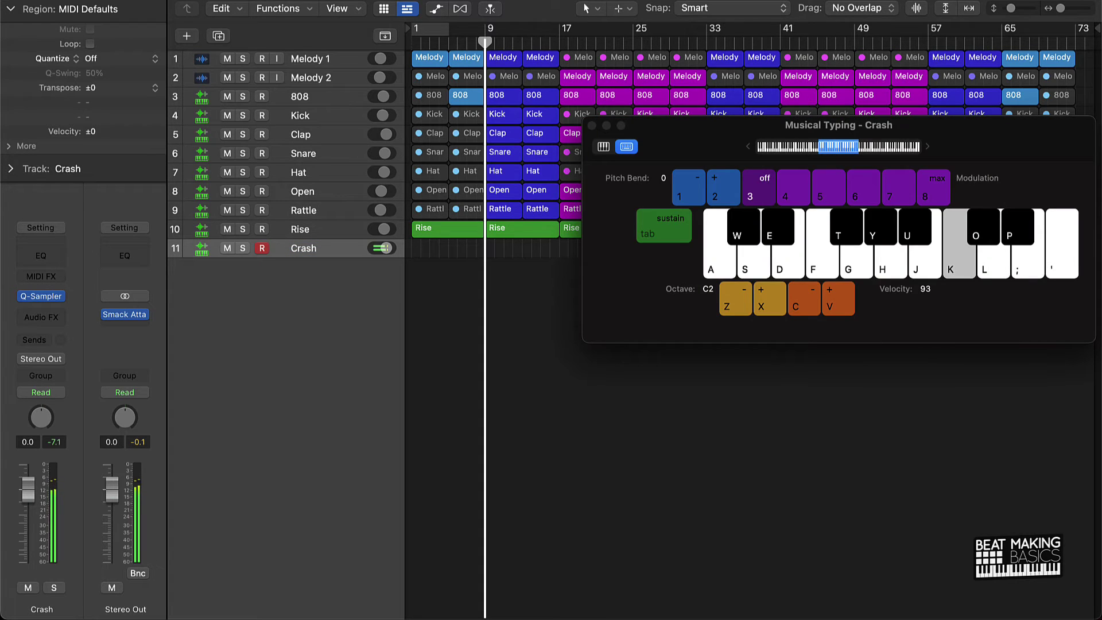
key(r)
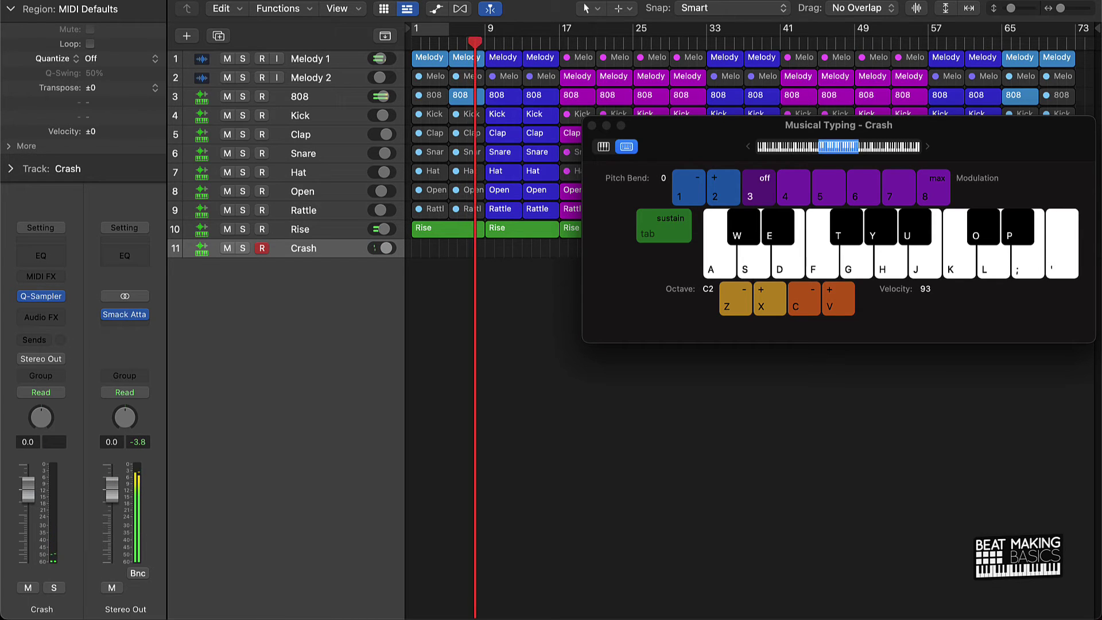
key(k)
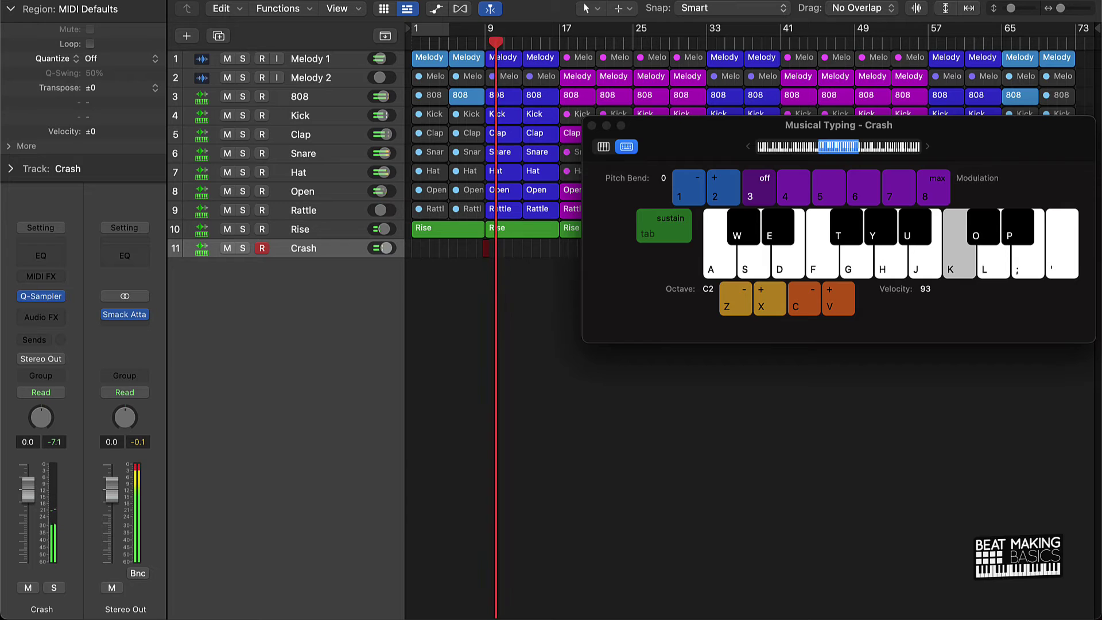
key(space)
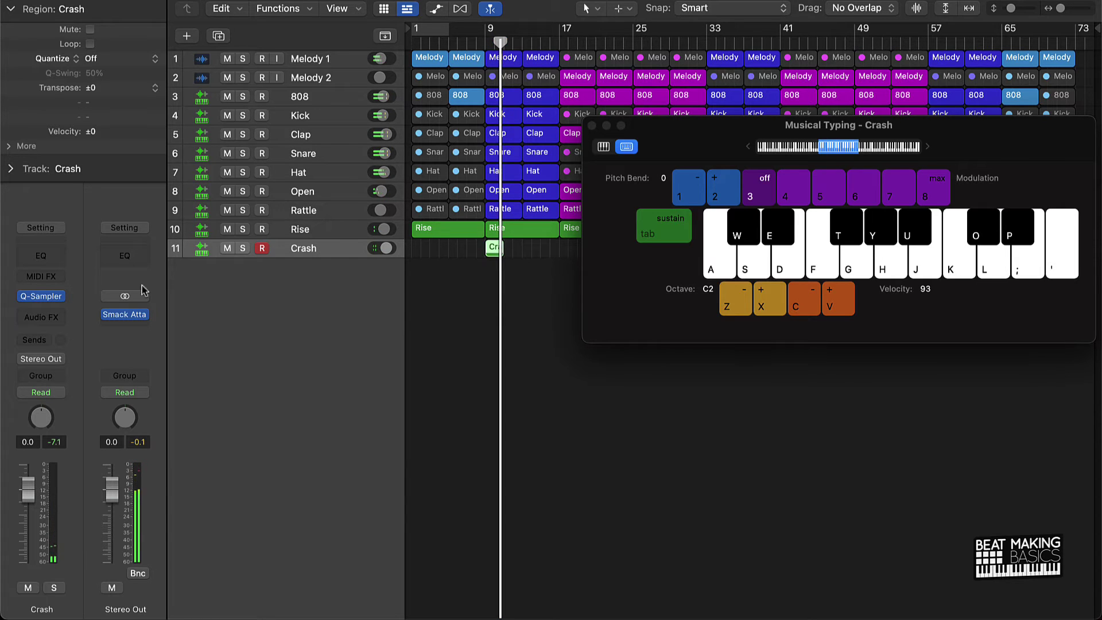
click(591, 125)
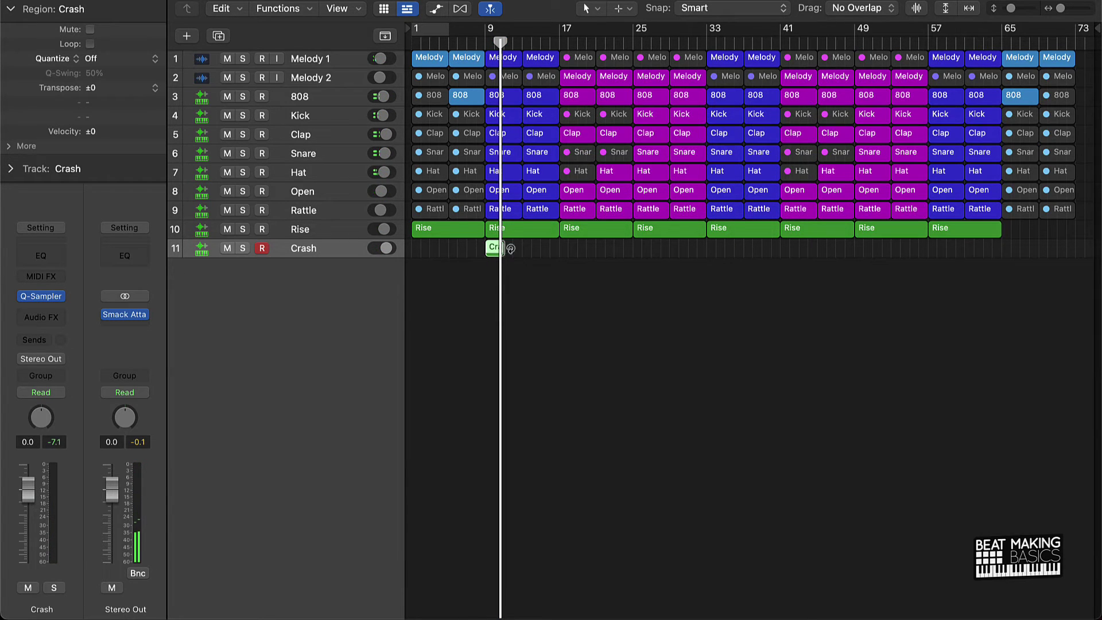
Extend the Crash region to bar 17 and quantize its note in the Piano Roll
drag(502, 250, 554, 253)
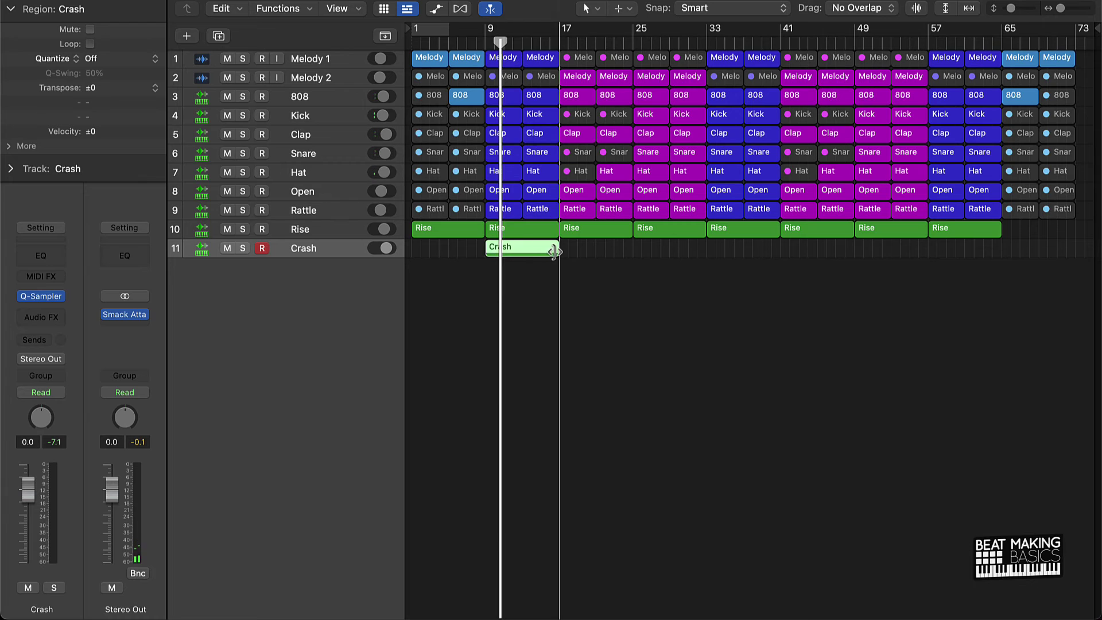
double_click(524, 248)
key(super+a)
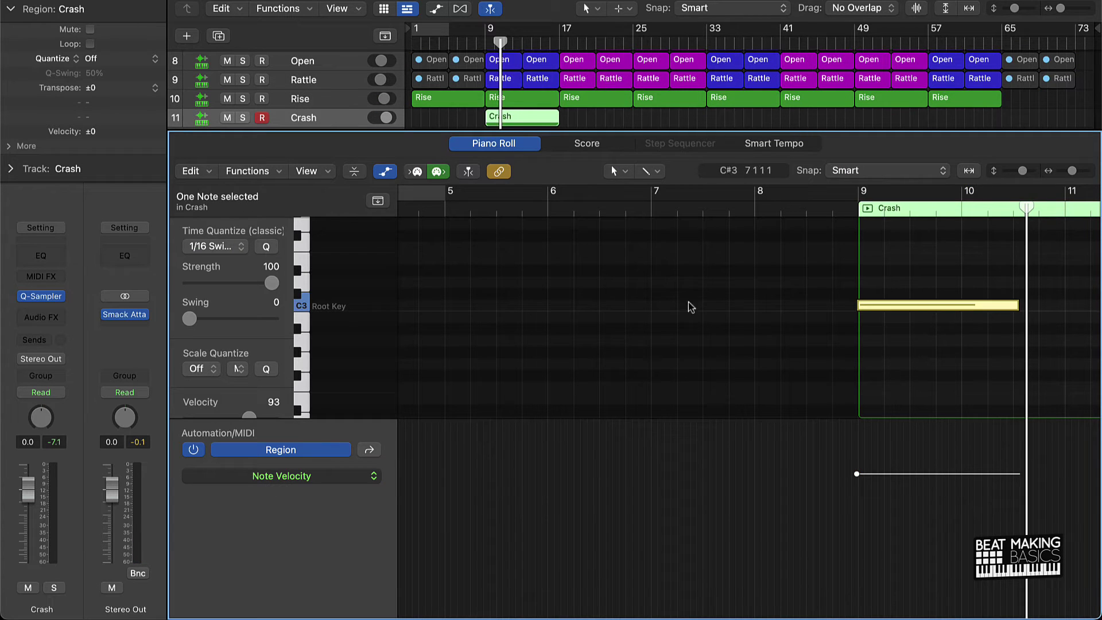
click(267, 247)
click(983, 380)
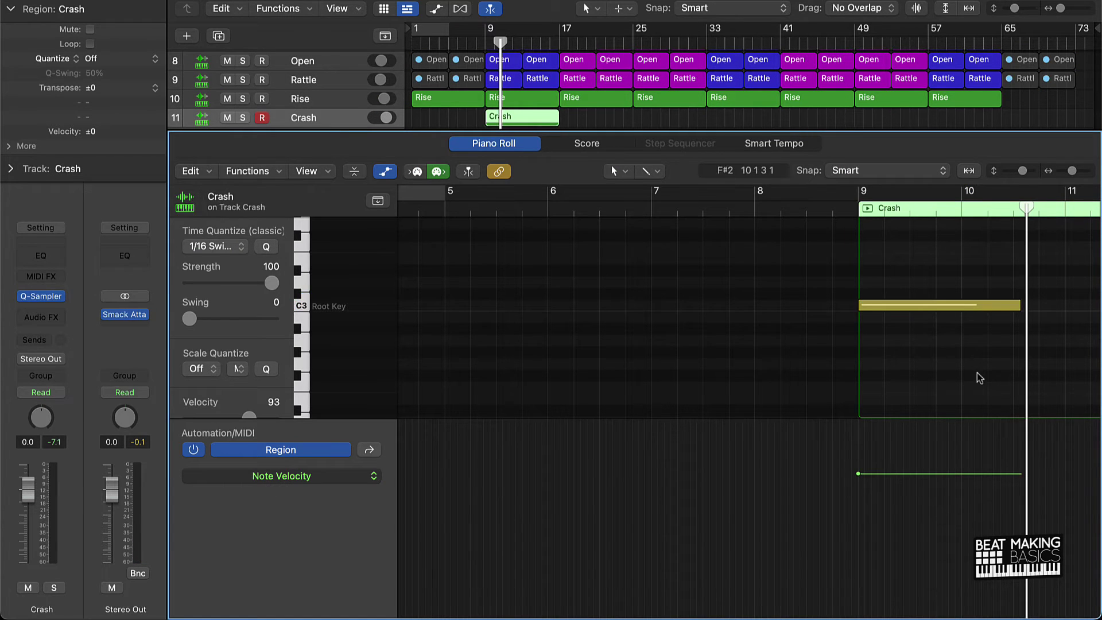
key(e)
click(611, 296)
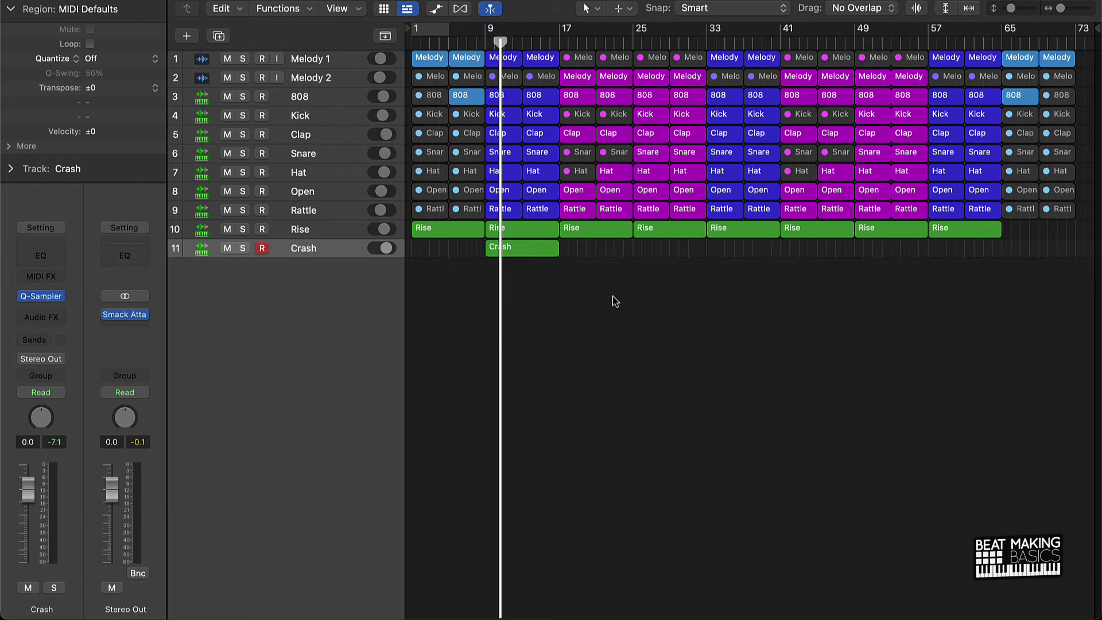
Repeat the eight-bar Crash region seven times so the copies run up to bar 73
click(535, 249)
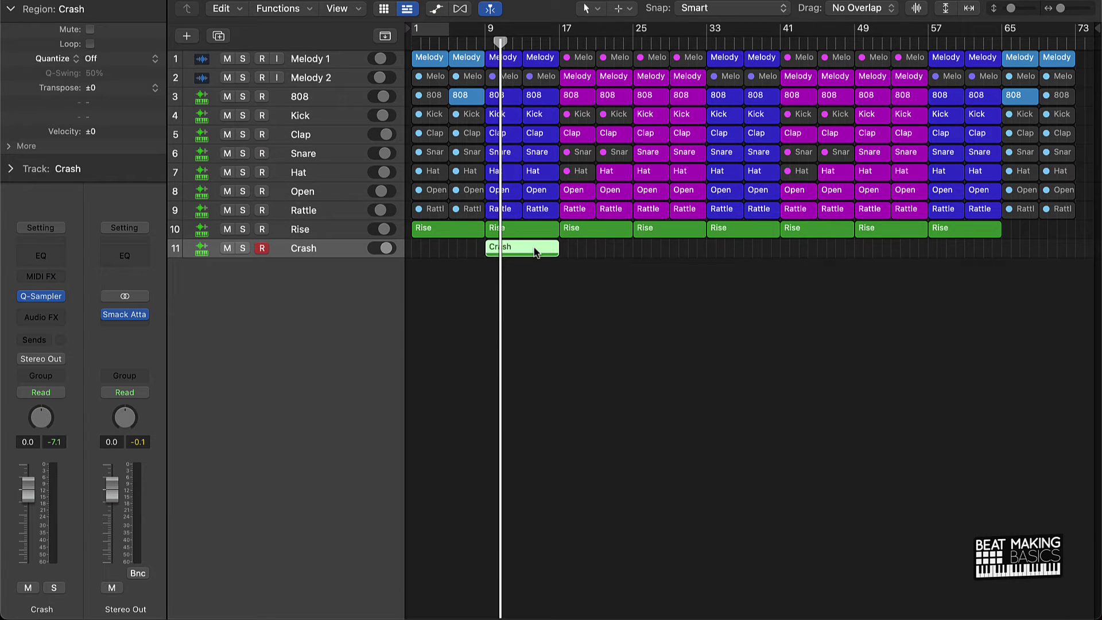
key(super+r)
key(super+r)
key(super+r)
key(super+r)
key(super+r)
key(super+r)
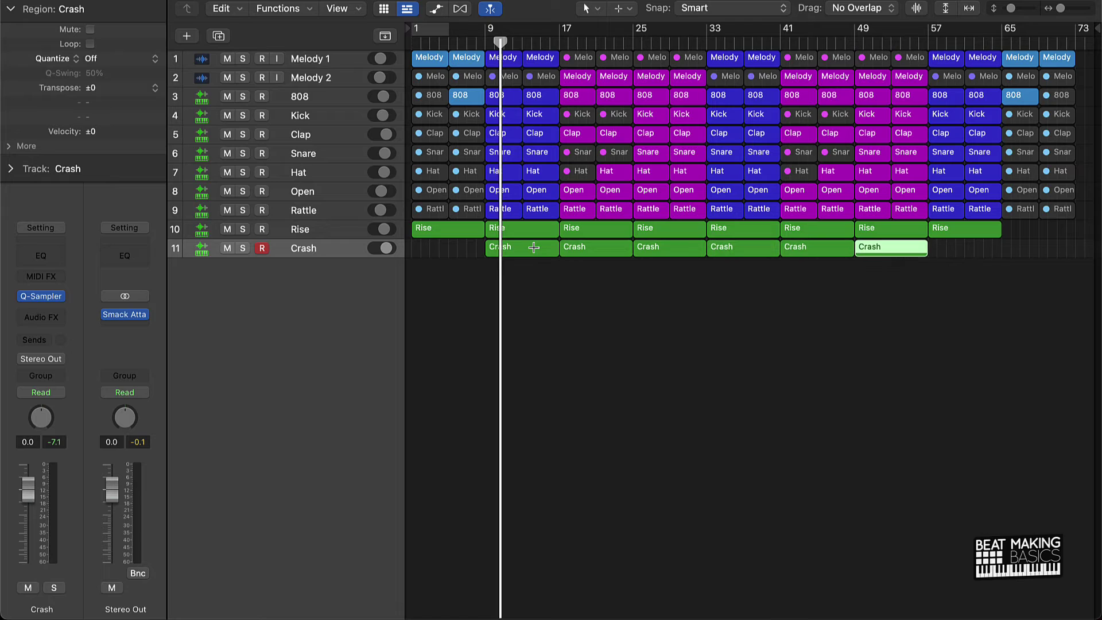
key(super+r)
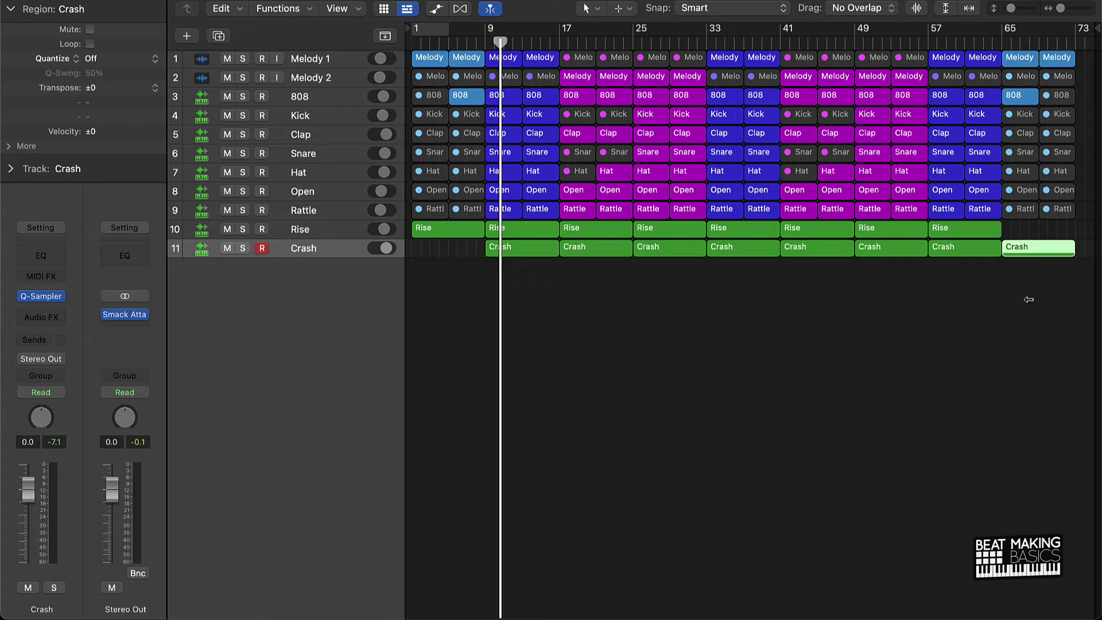
click(653, 295)
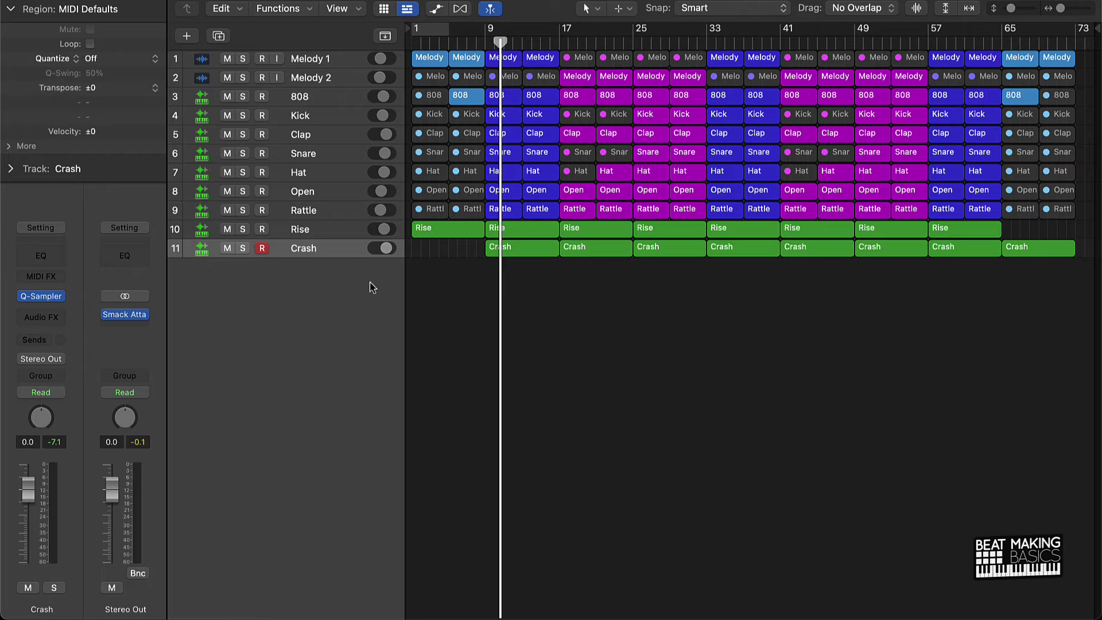
Adjust the Crash track's pan slightly and pan the Rise track to -11
click(321, 250)
drag(40, 417, 41, 412)
click(325, 230)
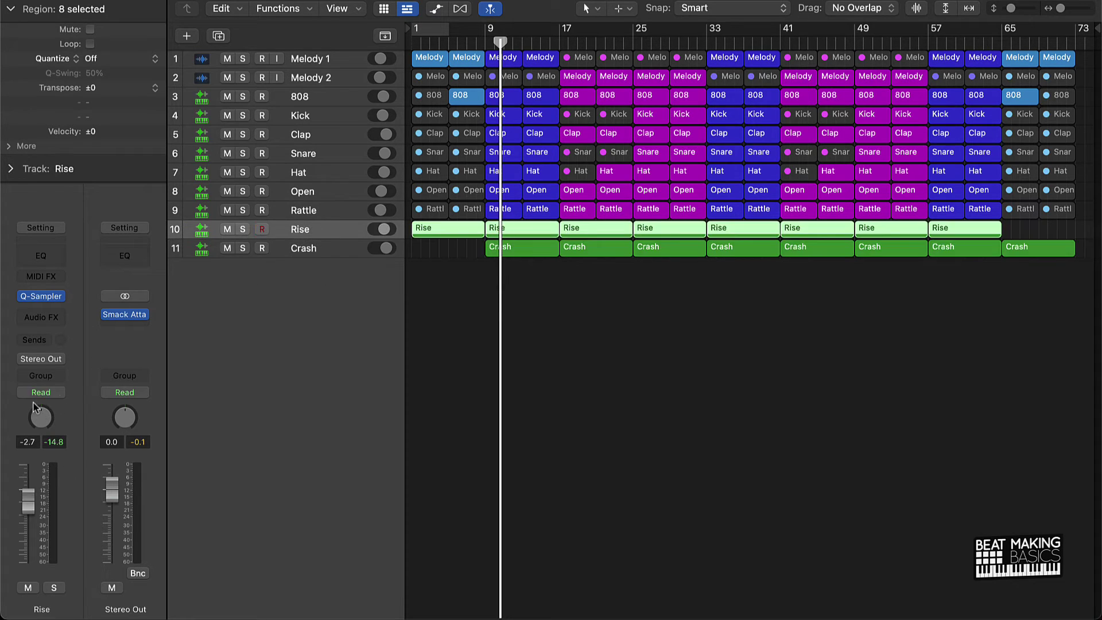
click(556, 371)
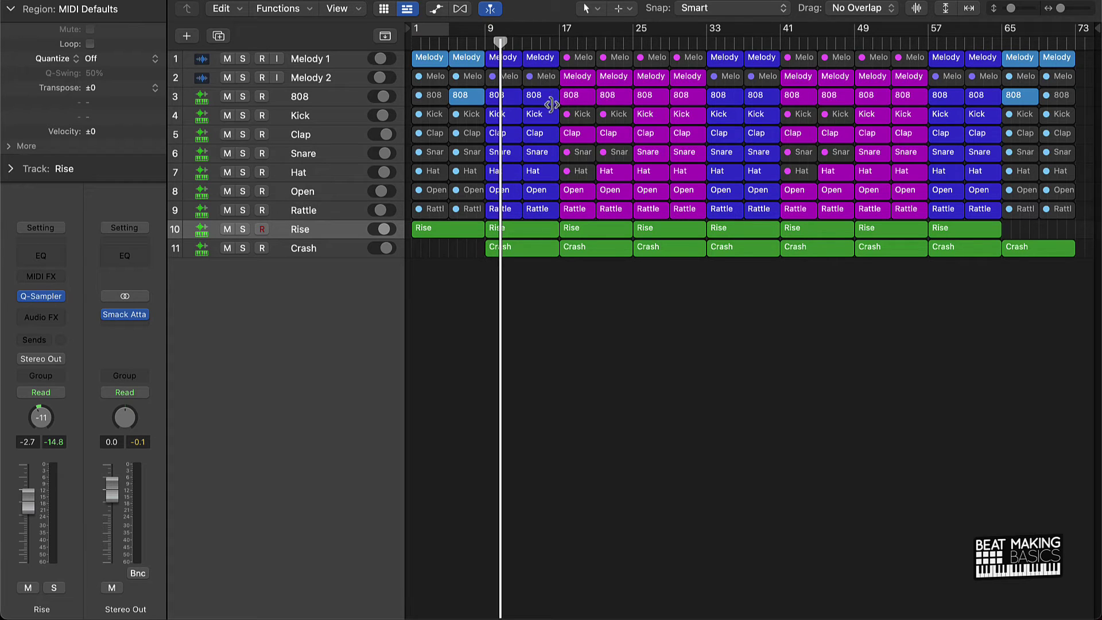
Insert the stereo Remix FX multi effect after Murda Melodies on the Melody 2 track, keeping its window clear of the regions
click(306, 75)
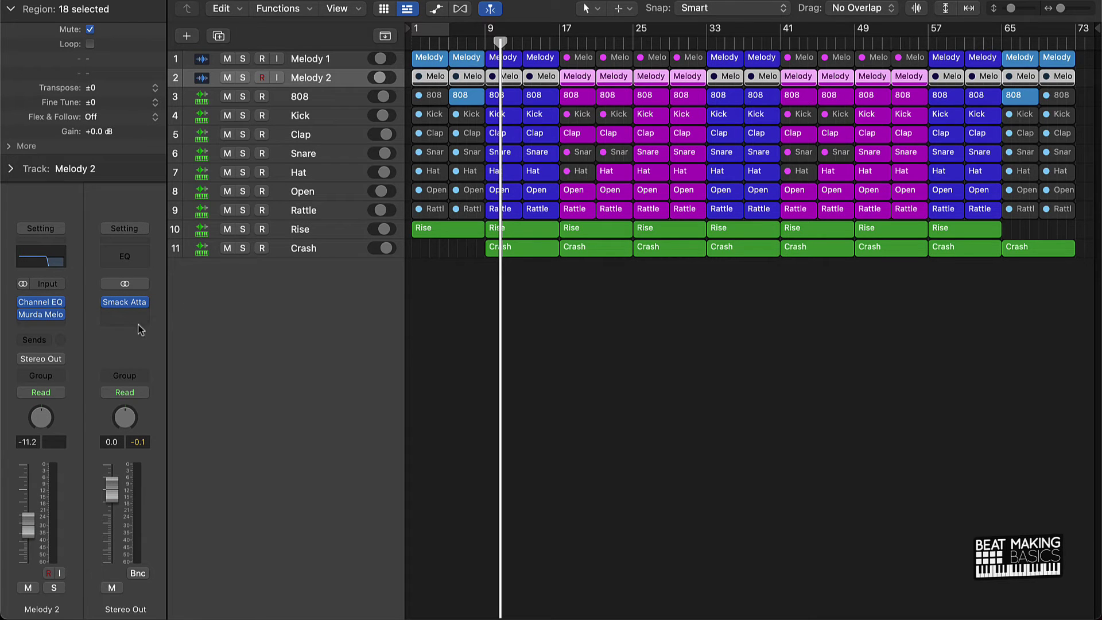
click(61, 327)
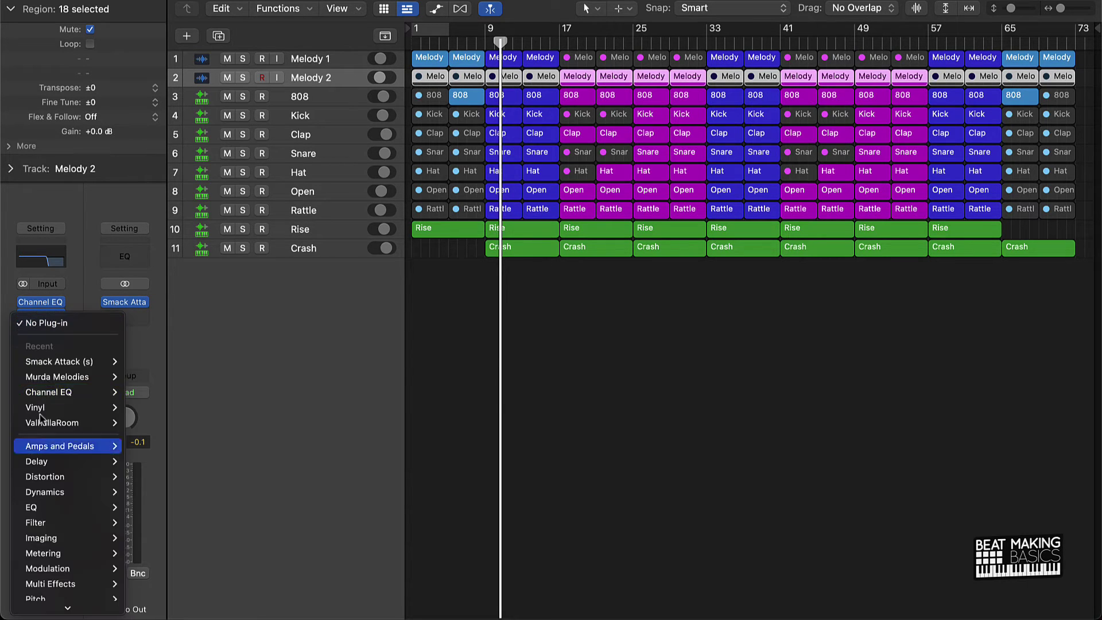
mouse_move(83, 584)
mouse_move(149, 588)
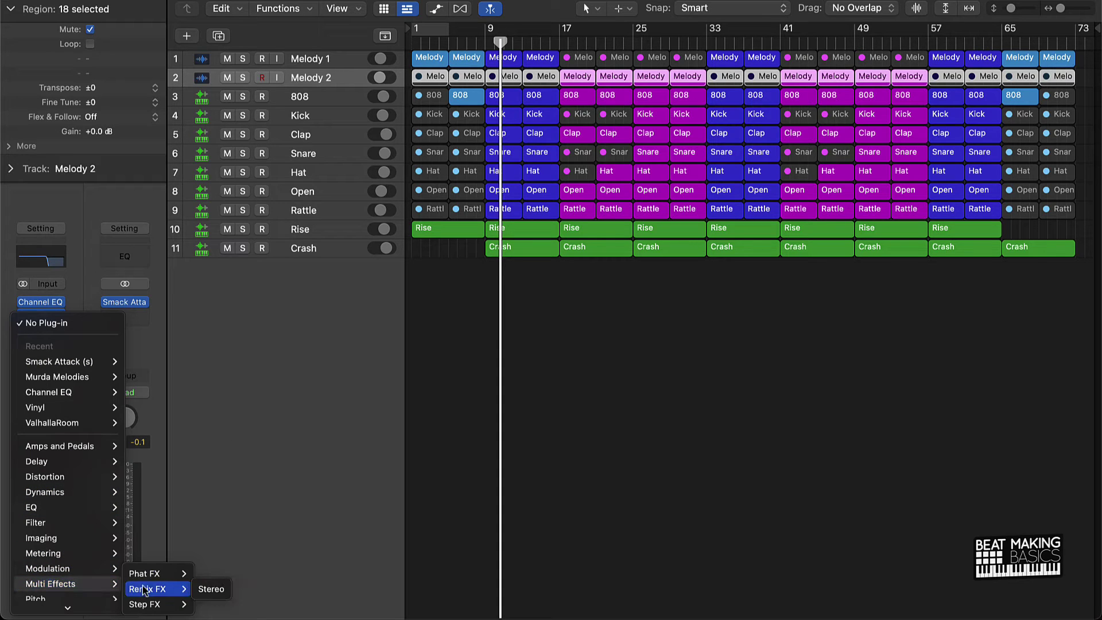
click(209, 589)
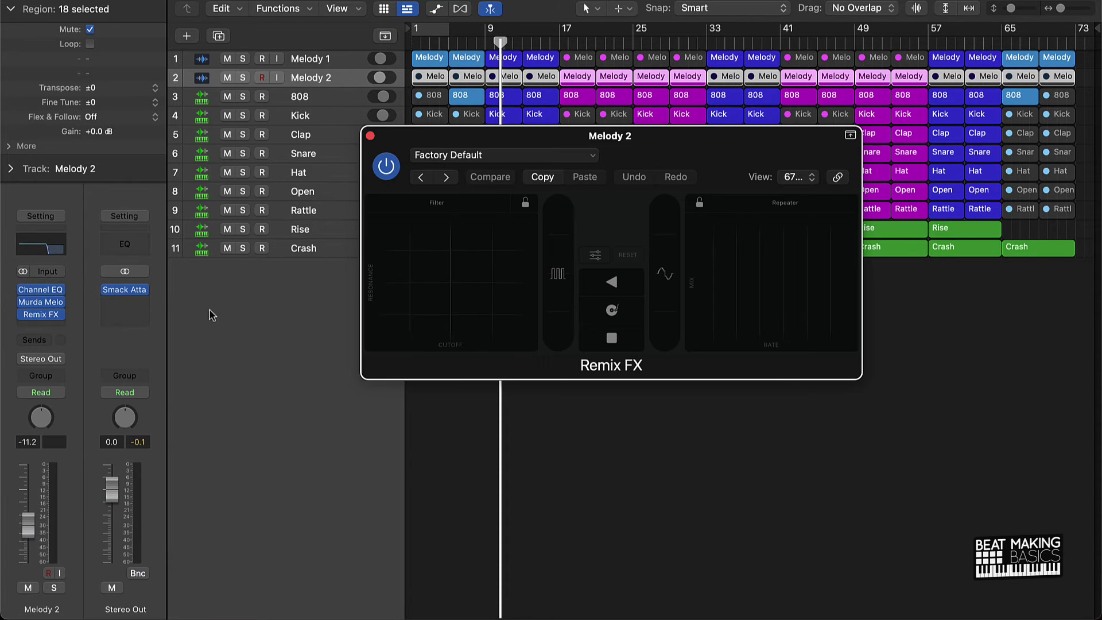
drag(665, 144, 839, 289)
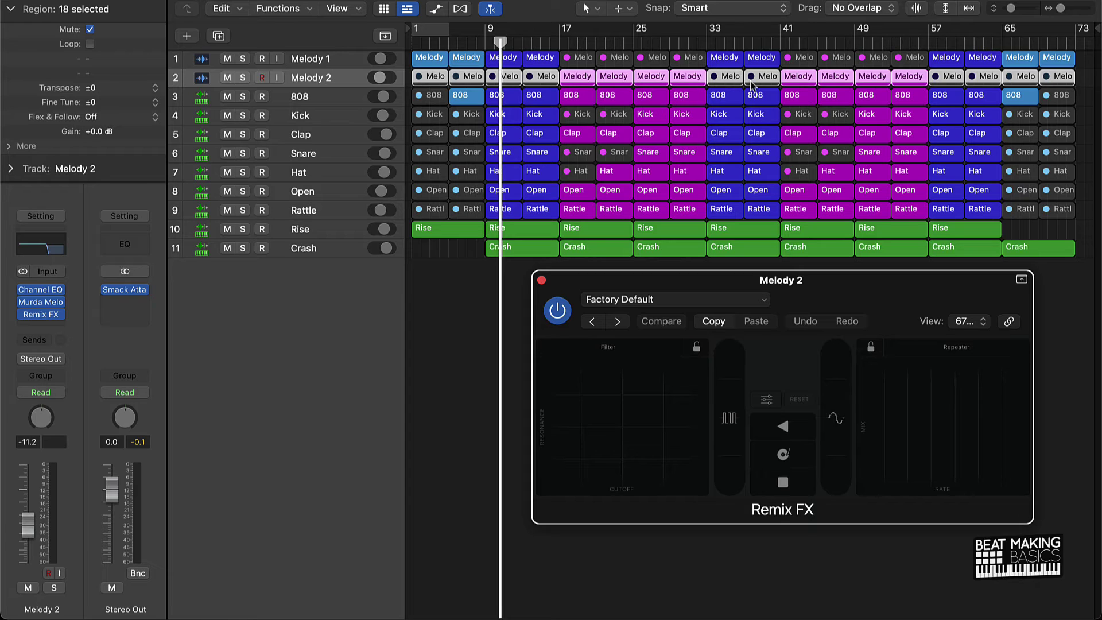
click(455, 392)
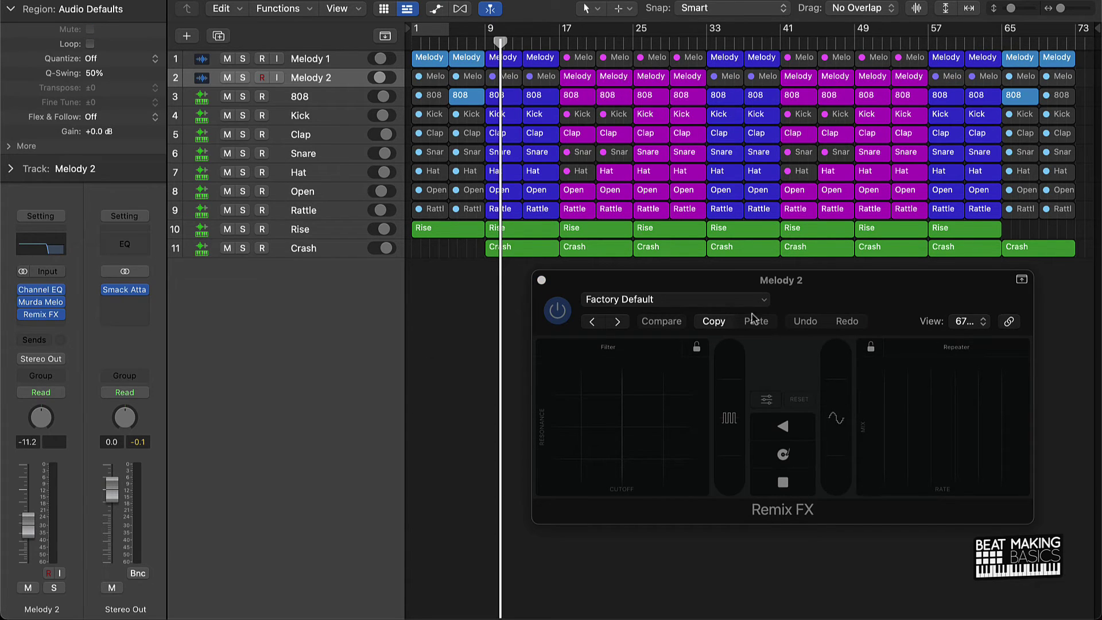
Set the Melody 2 track's automation mode to Latch and reposition the Remix FX window
click(59, 395)
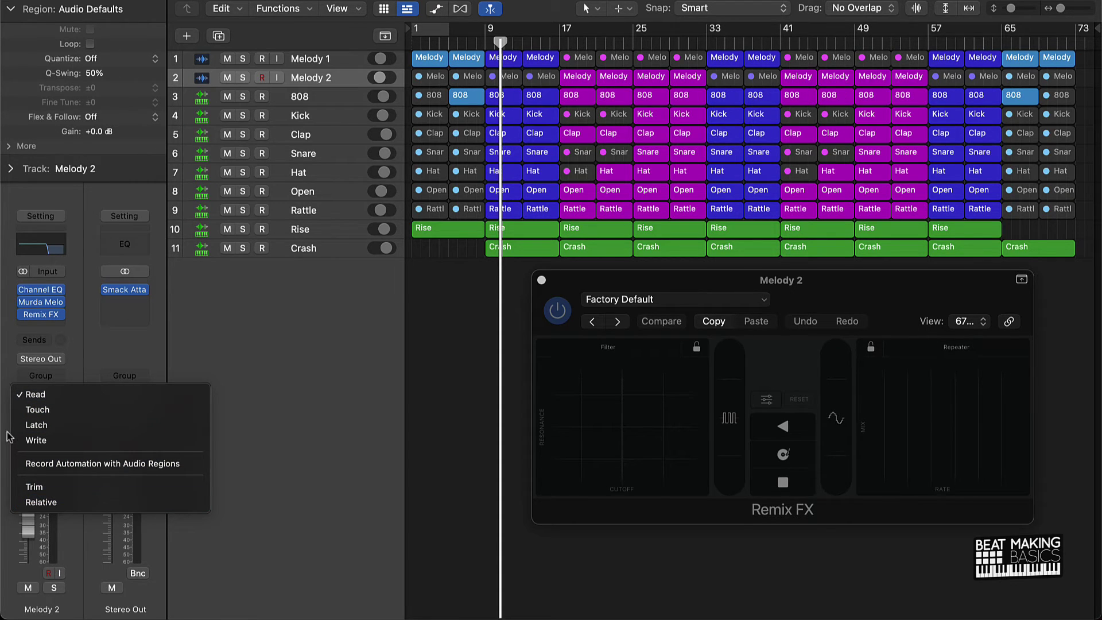
click(37, 428)
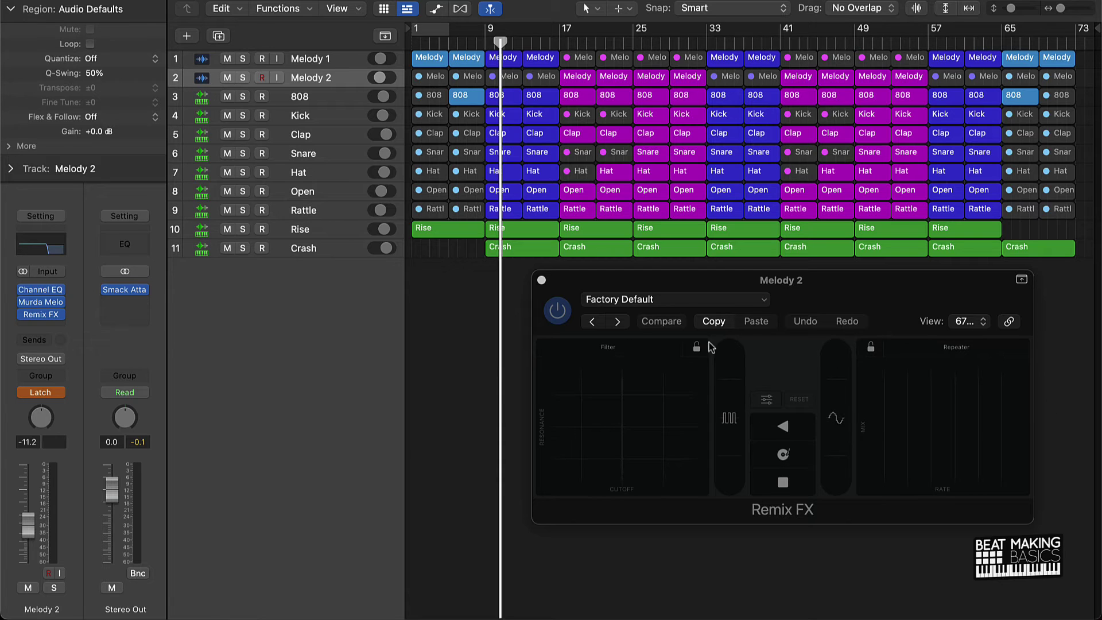
drag(877, 282, 753, 278)
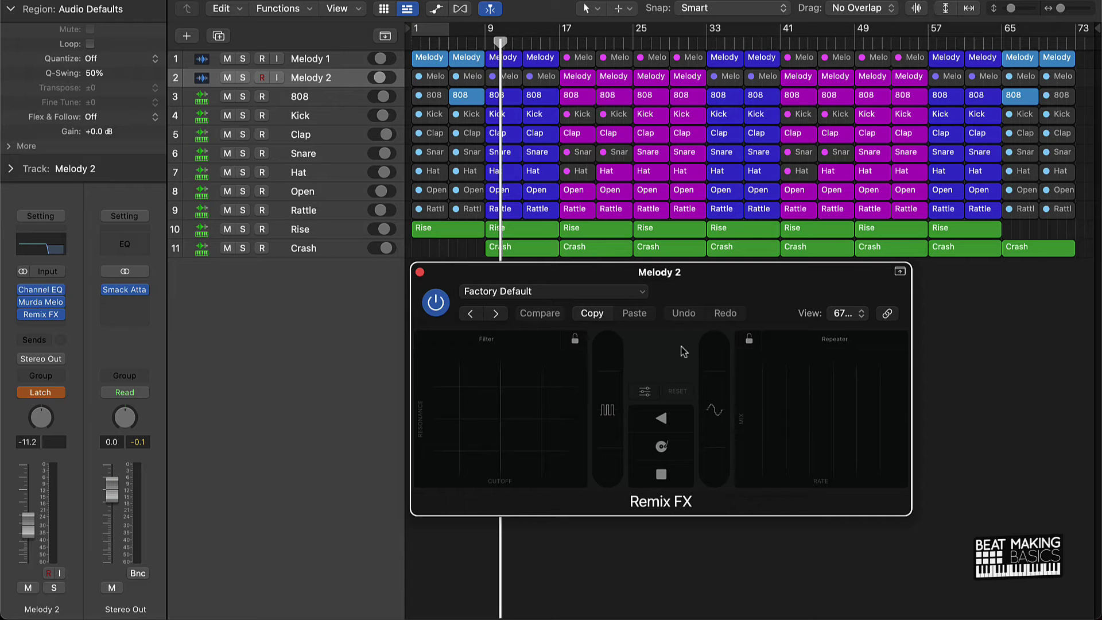
Play the song and record Remix FX automation on Melody 2: a gater burst before bar 21, a tape stop, and a gater sweep from bar 31 to 33
key(Return)
key(space)
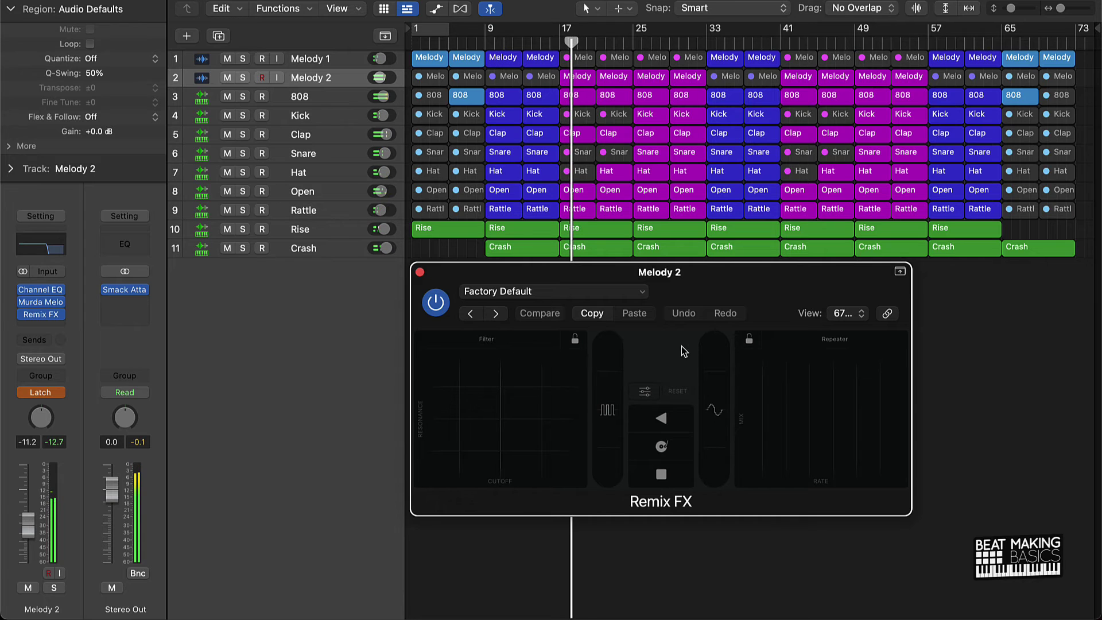
click(605, 450)
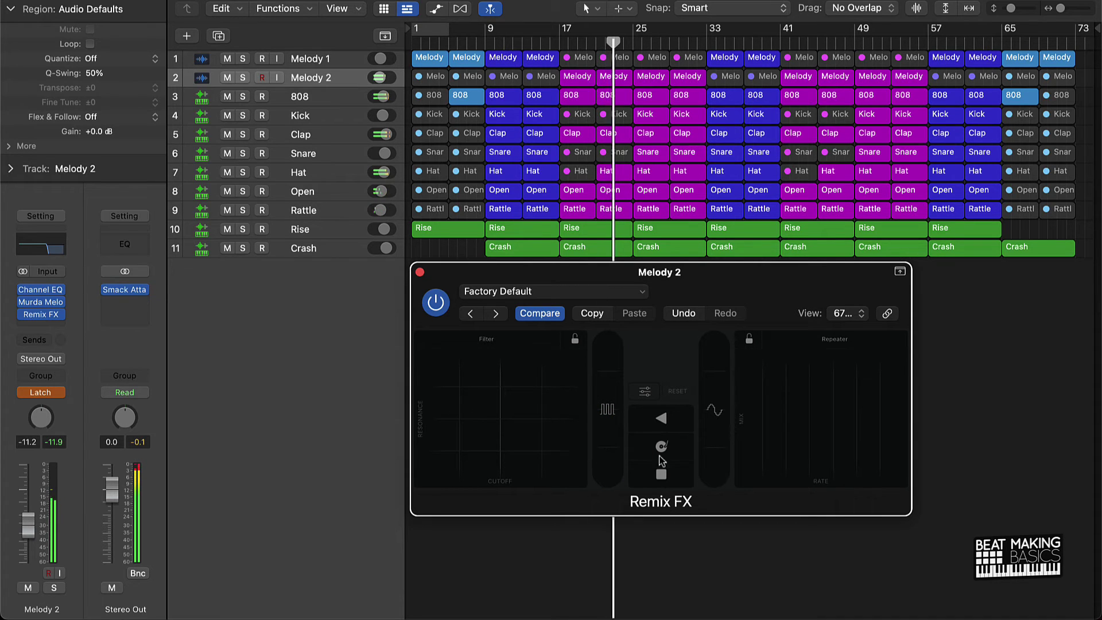
click(686, 477)
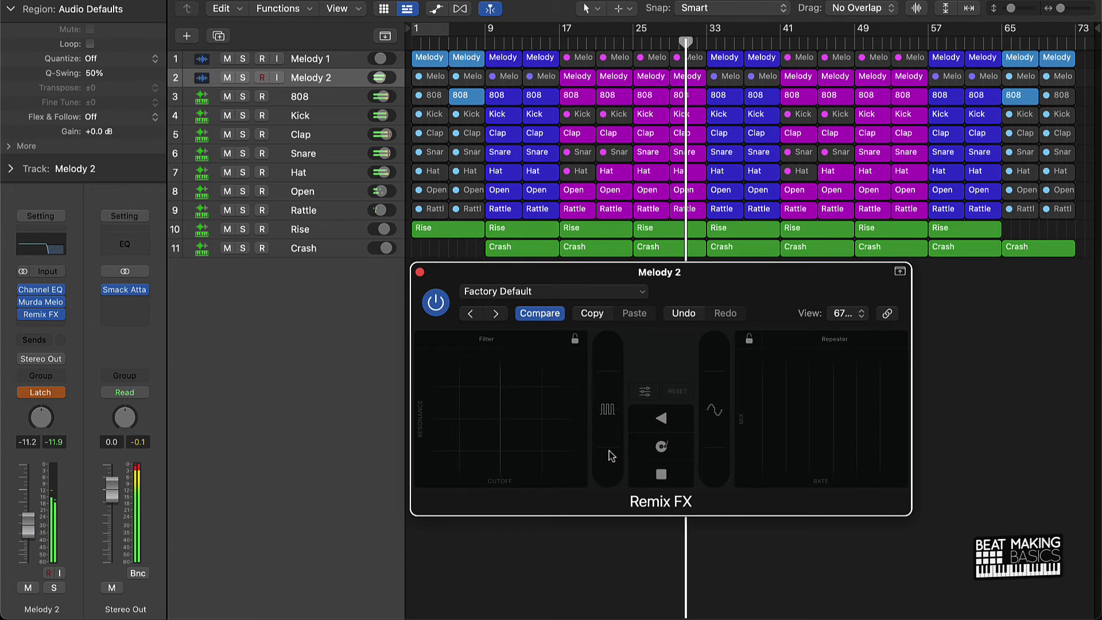
drag(609, 454, 607, 316)
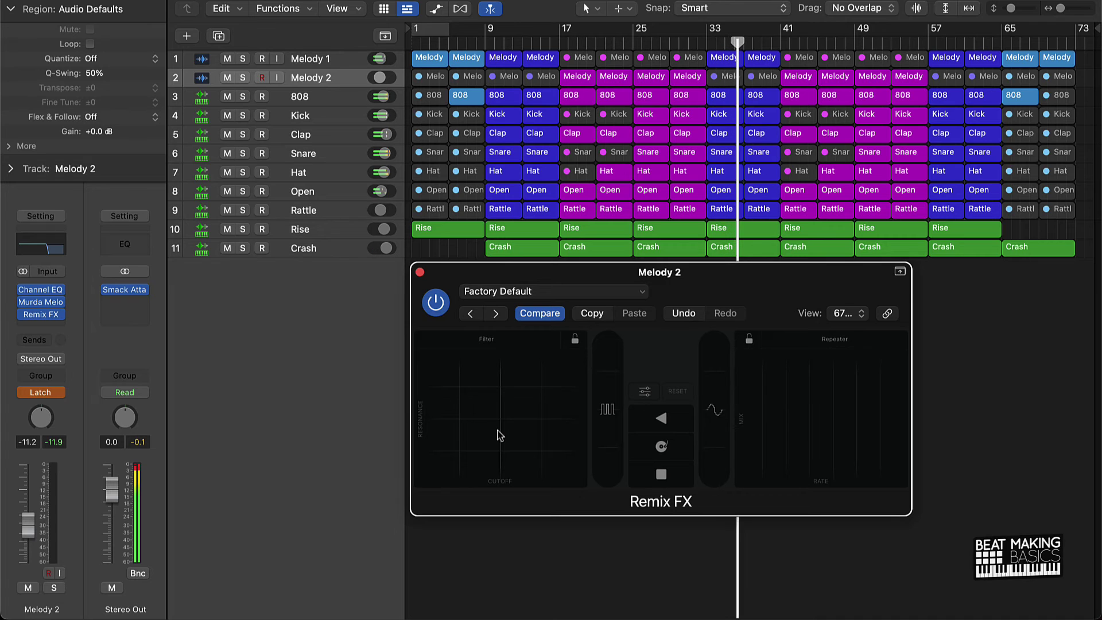
Record a low-cutoff filter sweep from bar 41, gater before bar 49, repeater before bar 53 and a rising gater before bar 57
click(451, 443)
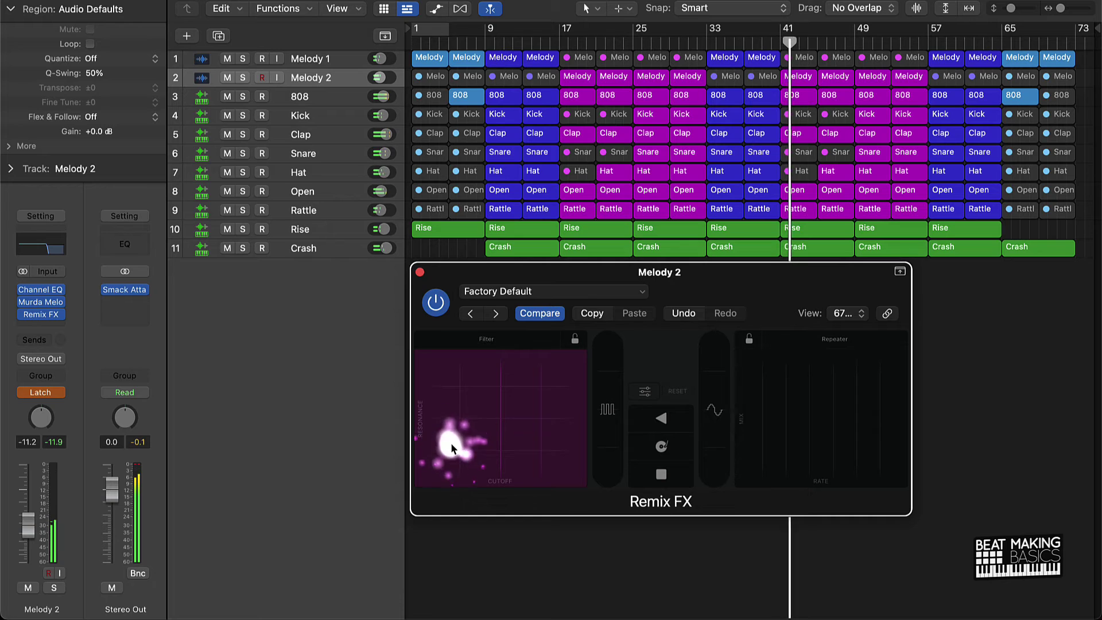
drag(453, 442, 498, 427)
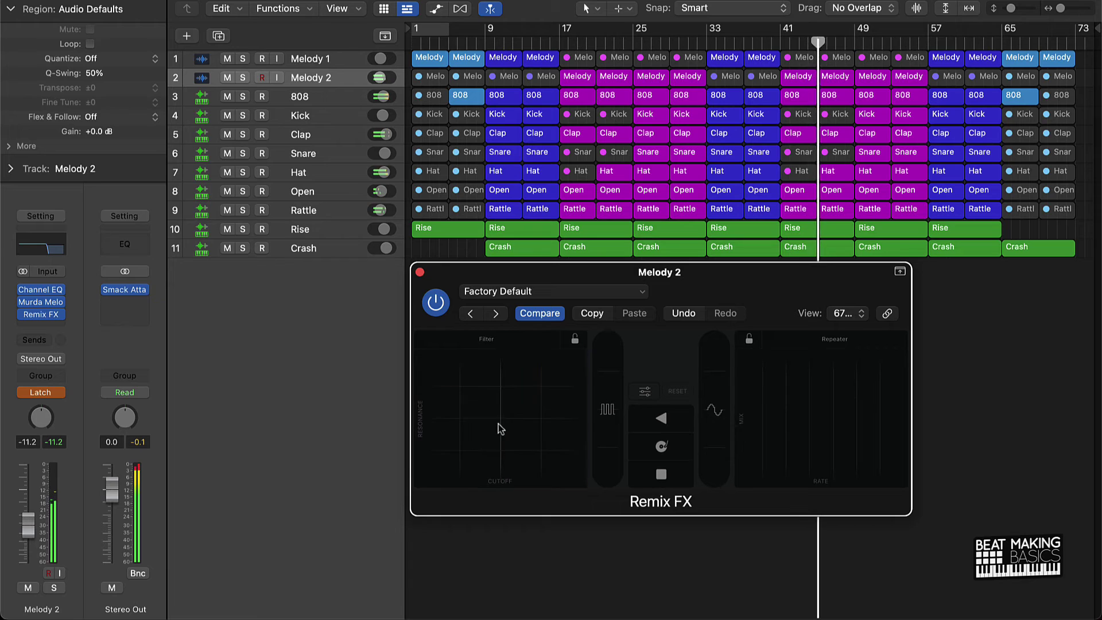
click(605, 451)
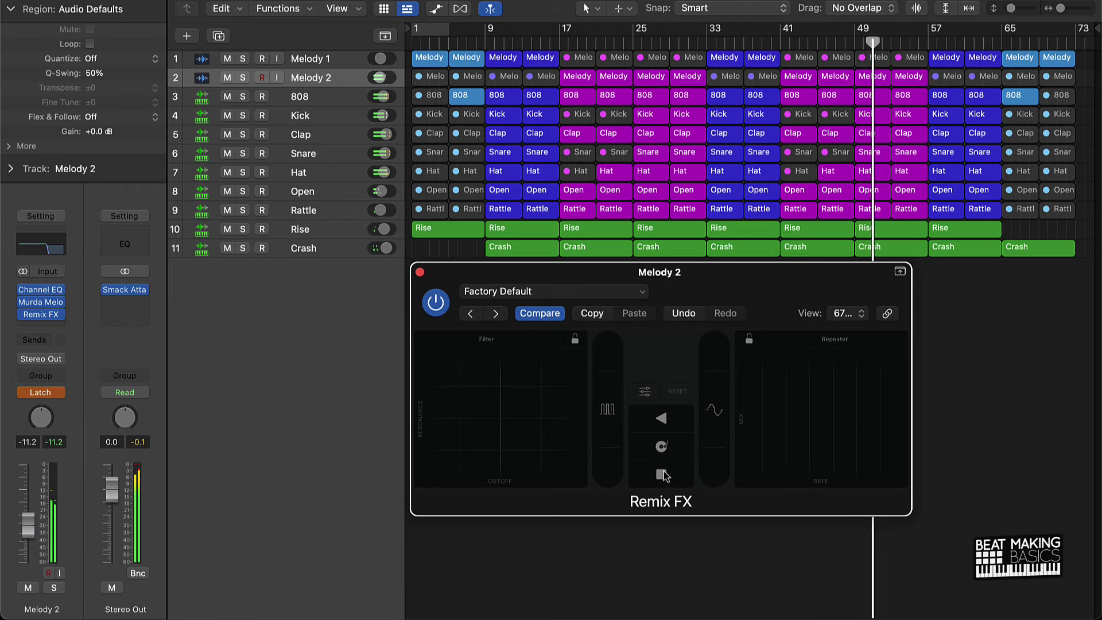
click(851, 421)
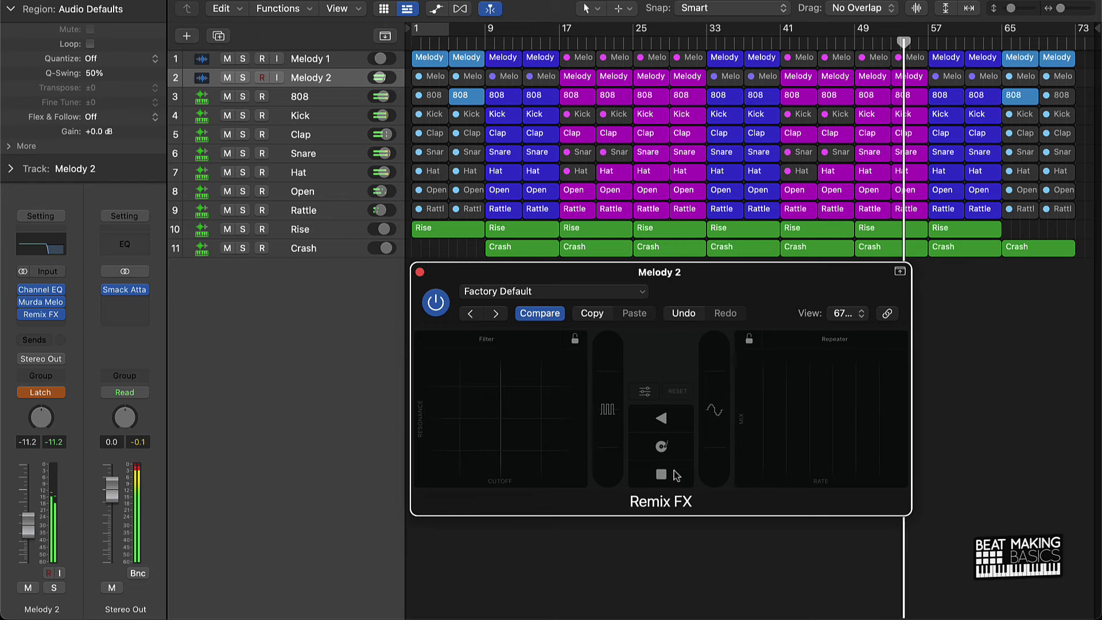
click(610, 455)
drag(610, 455, 607, 384)
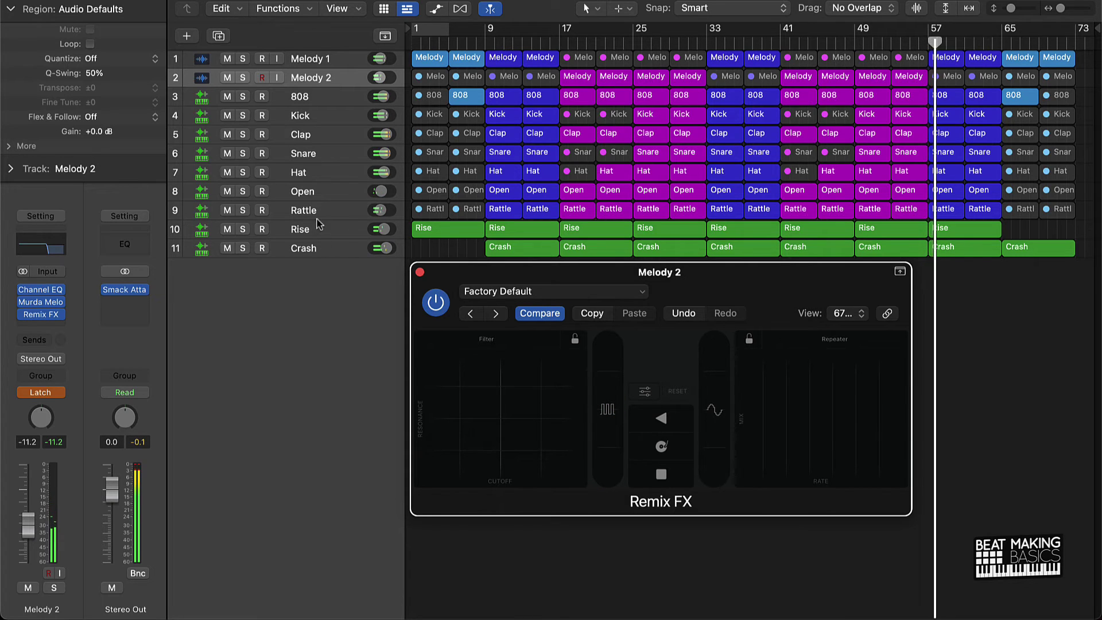
Close the Remix FX window, stop playback and set the Melody 2 track's automation mode to Read
click(421, 273)
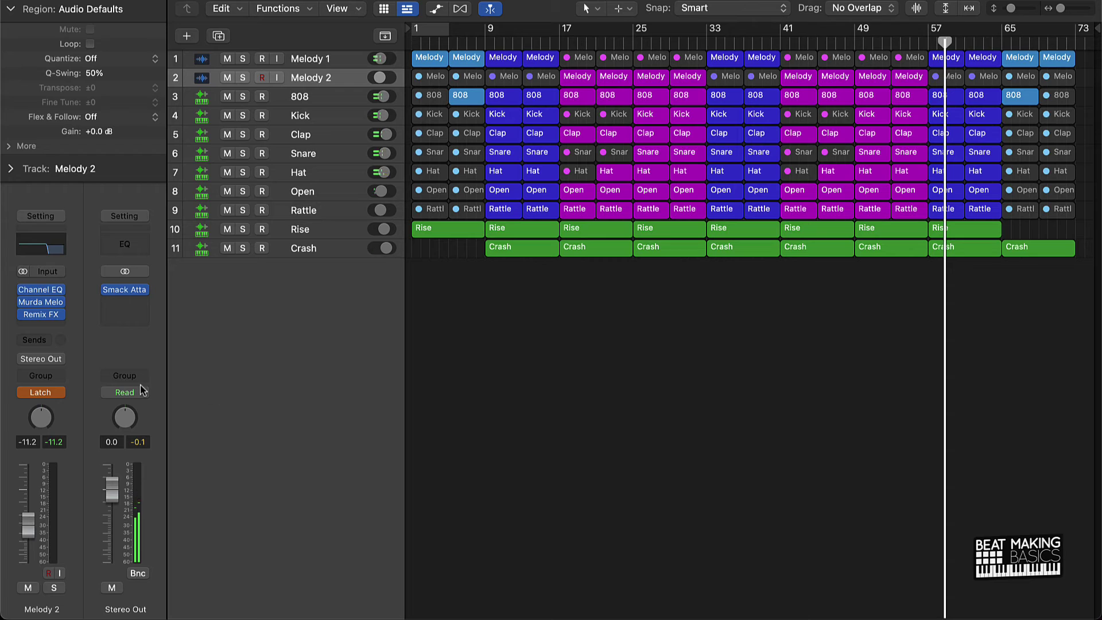
click(60, 393)
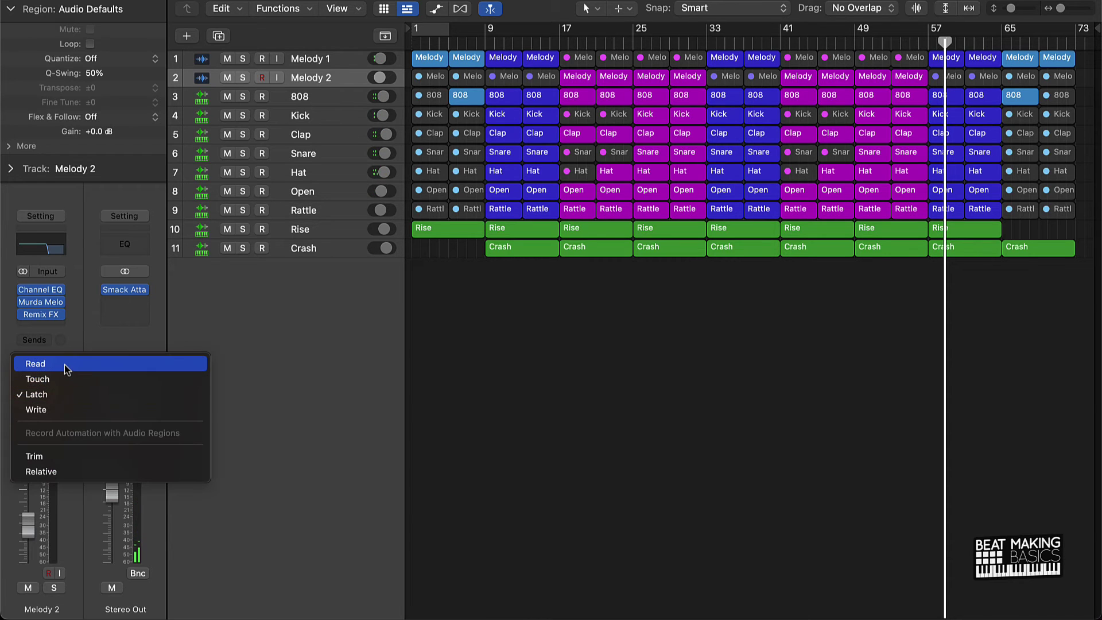
click(65, 367)
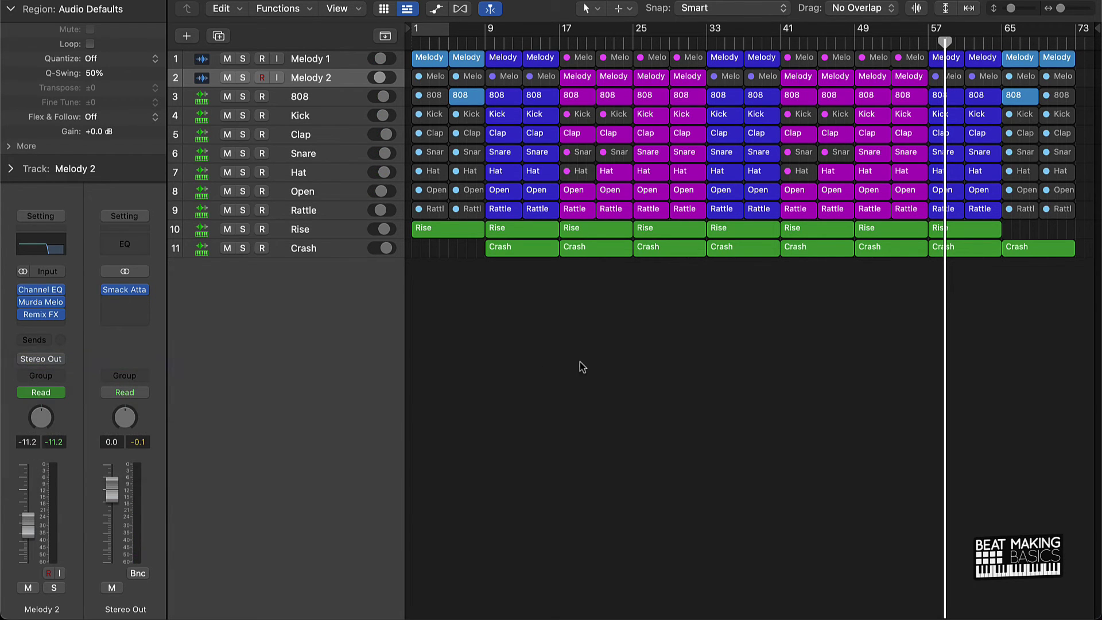
Show automation on the tracks and display the Remix FX Gater On/Off parameter on Melody 2
key(a)
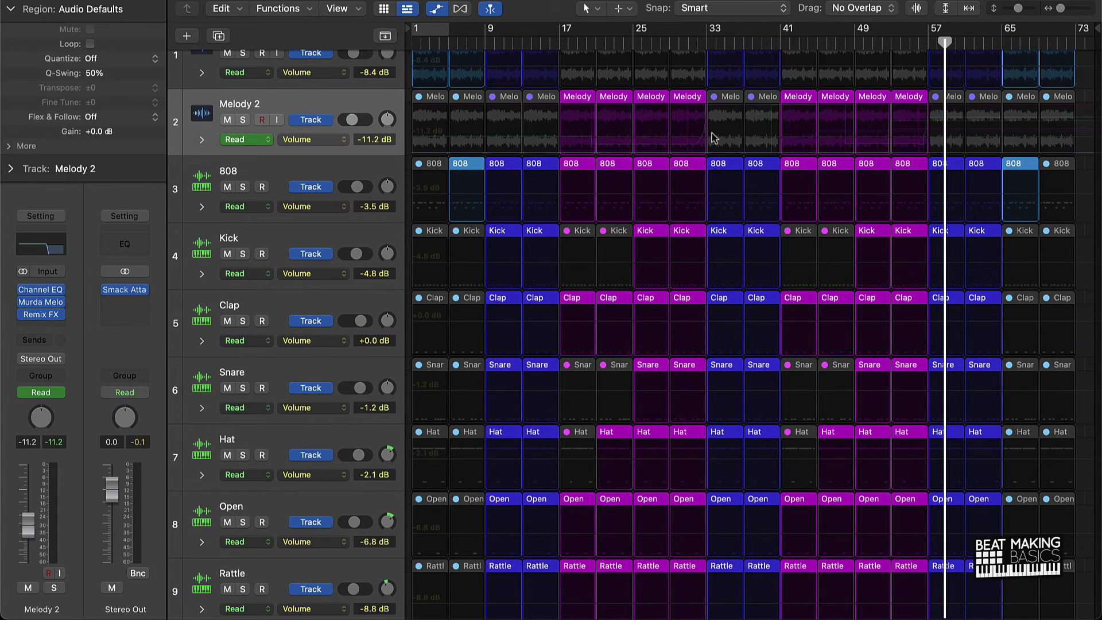
scroll(711, 138, up, 8)
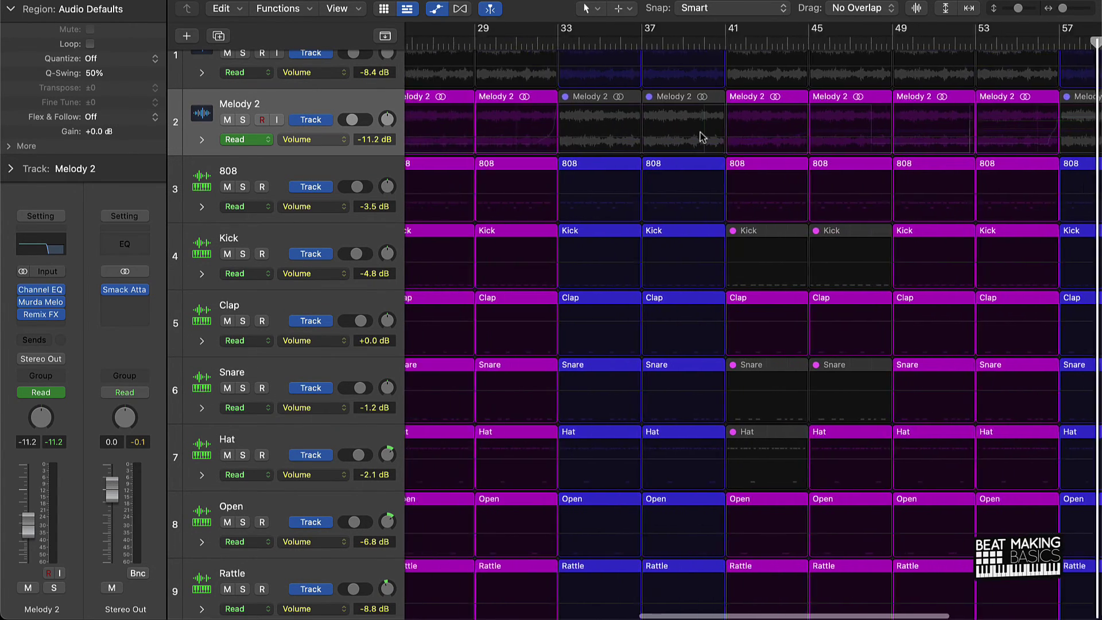
scroll(698, 132, left, 1)
scroll(717, 147, left, 5)
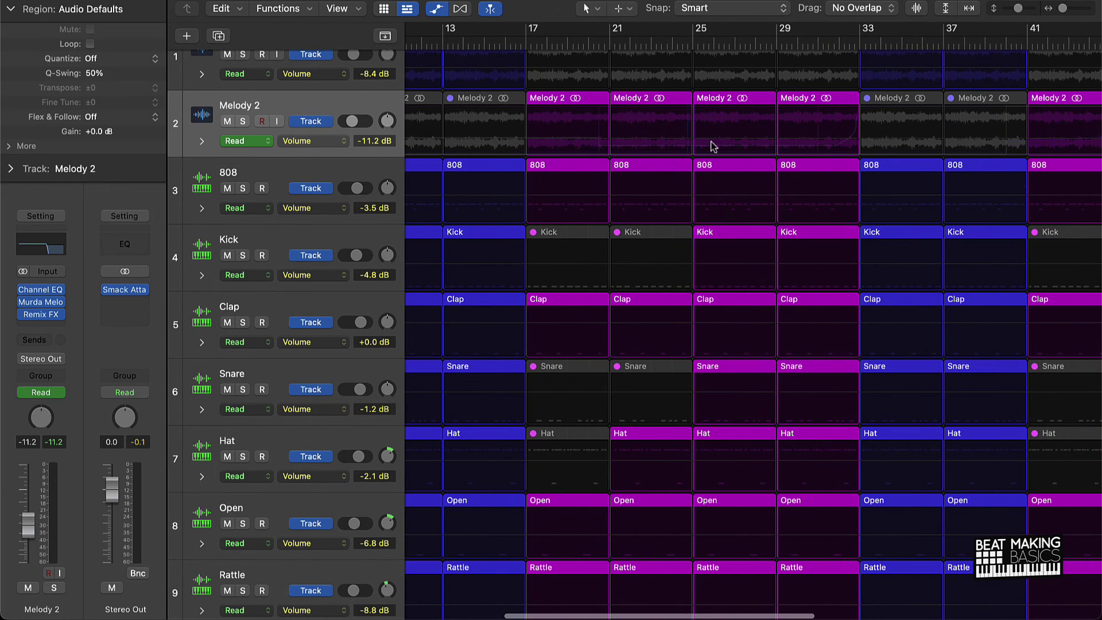
click(344, 141)
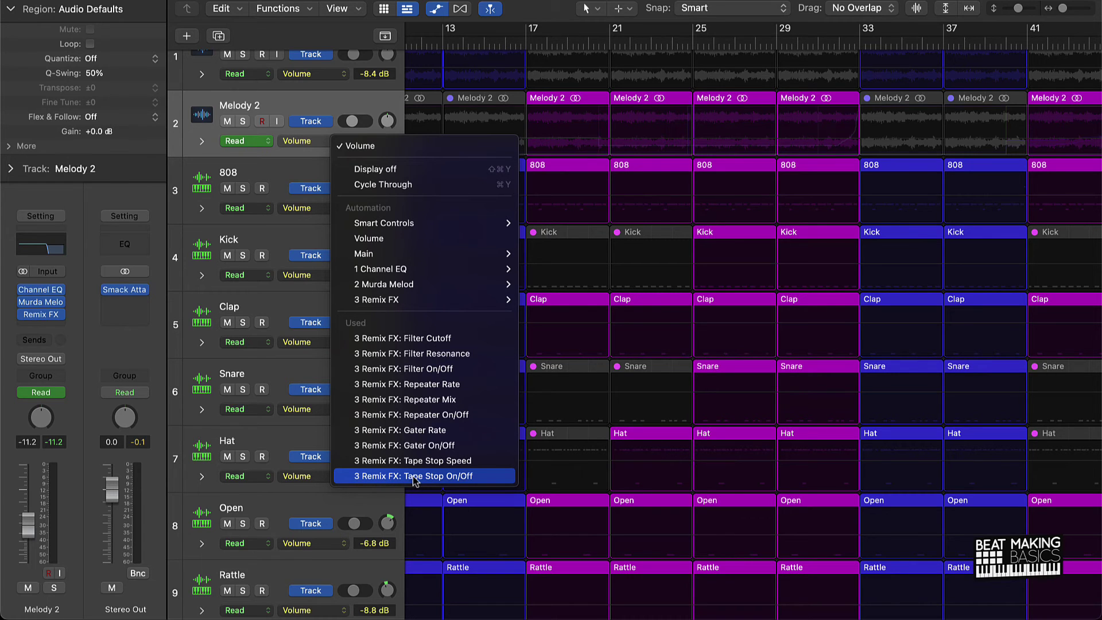
click(421, 446)
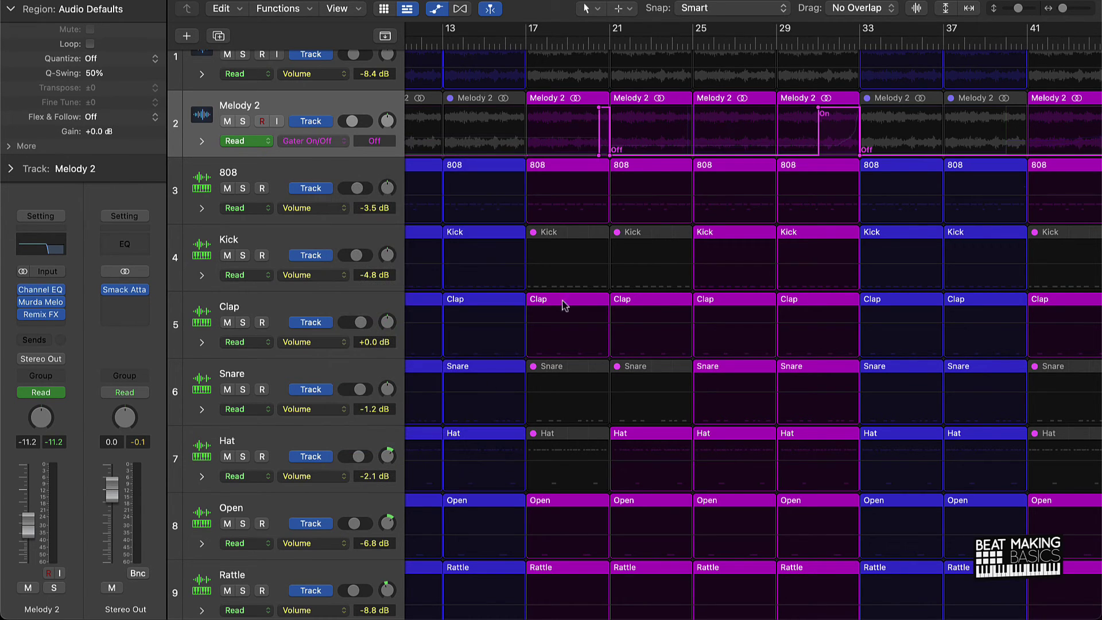
Move the first gater off point on Melody 2 back so that it lands exactly on bar 21
key(super+Right)
key(super+Right)
key(super+Right)
key(super+Right)
key(super+Right)
key(super+Right)
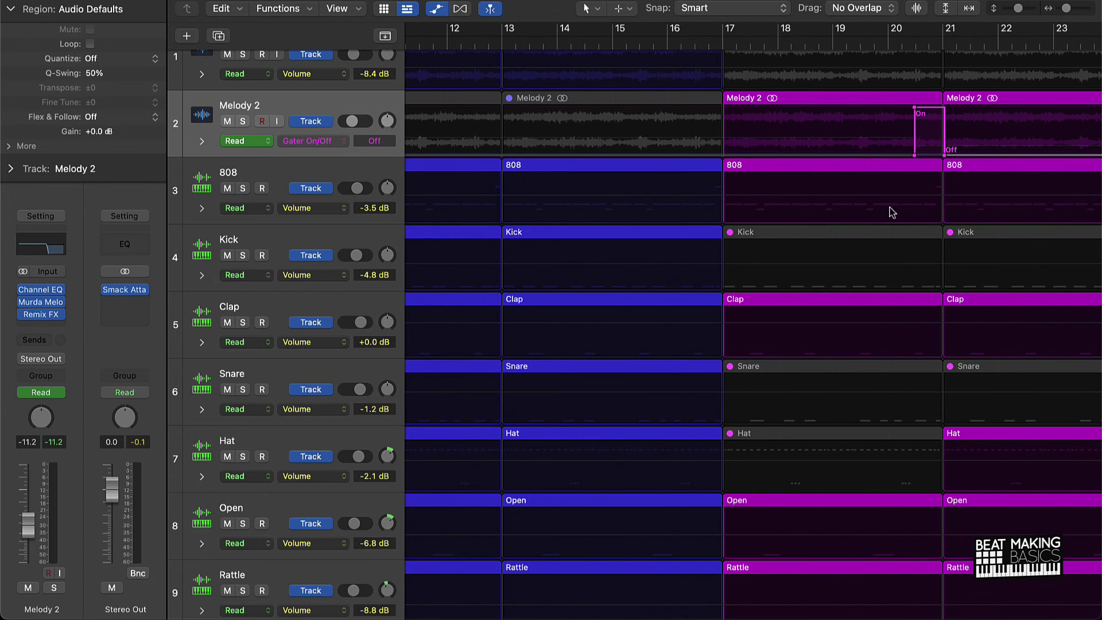
scroll(889, 212, right, 5)
key(super+Right)
key(super+Right)
key(super+Right)
key(super+Right)
scroll(887, 212, right, 5)
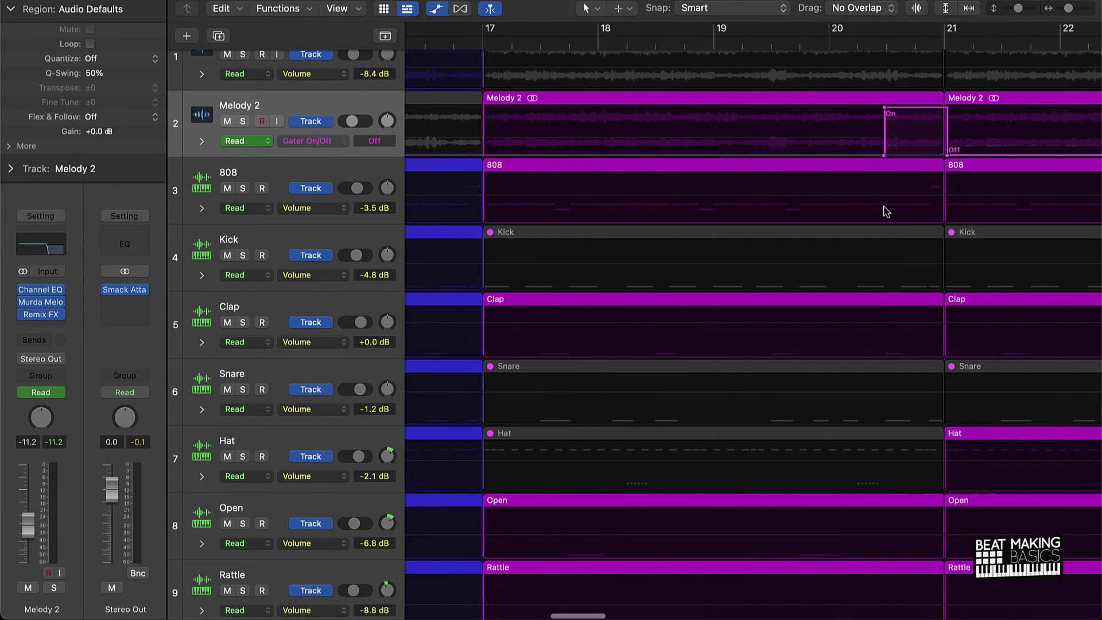
scroll(887, 212, right, 5)
key(super+Right)
key(super+Right)
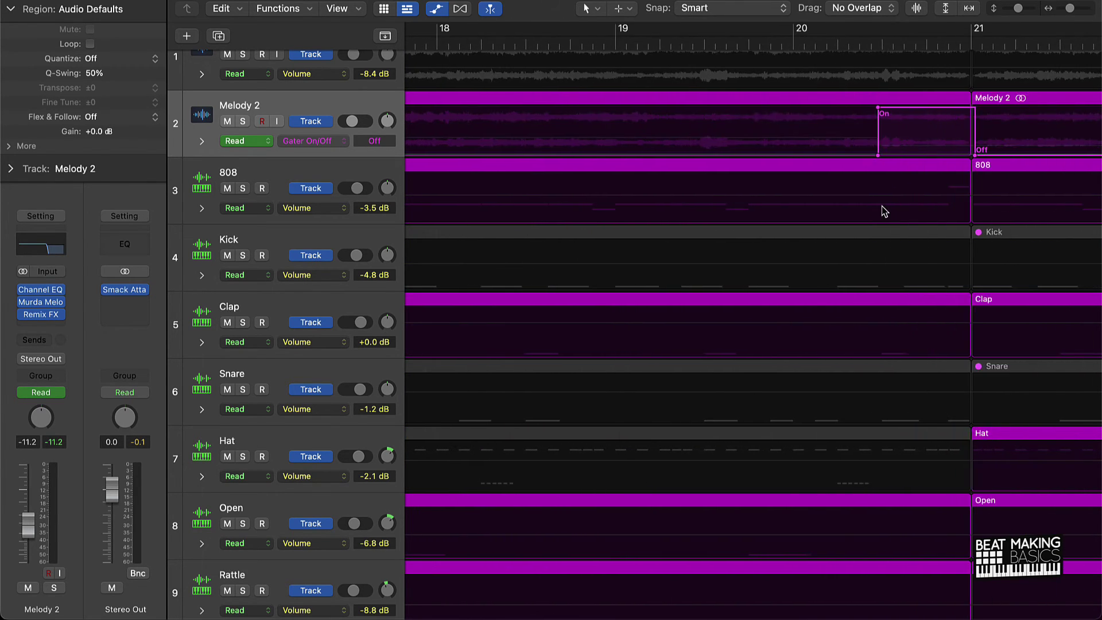
scroll(883, 211, right, 4)
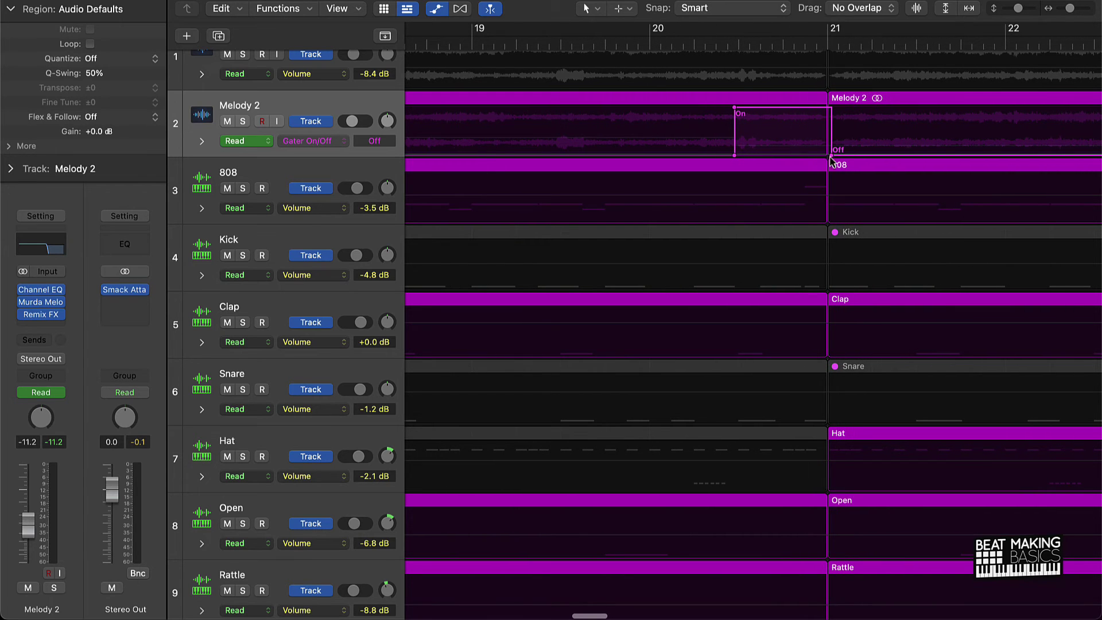
drag(831, 154, 828, 155)
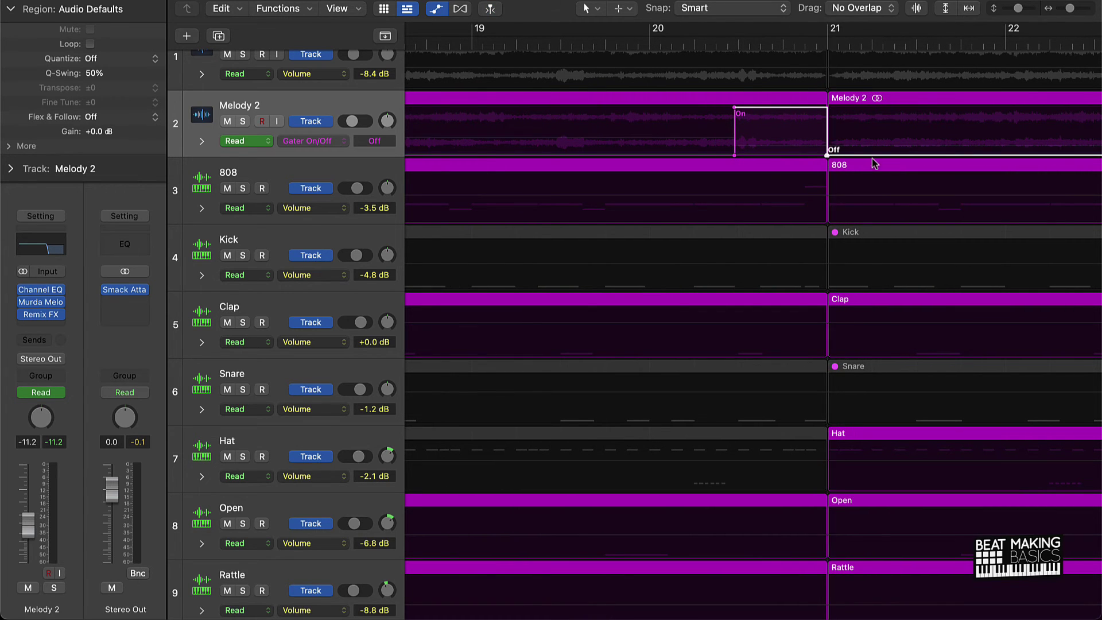
Move the gater off point at the end of the first purple section exactly onto bar 33
scroll(870, 158, right, 15)
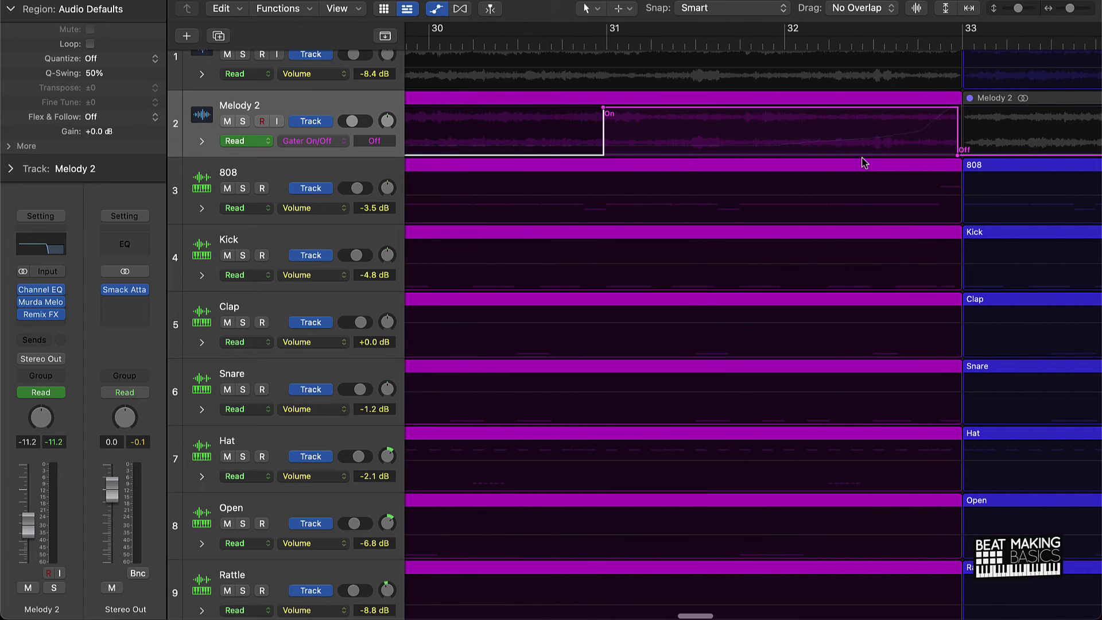
scroll(961, 152, left, 1)
scroll(961, 155, right, 1)
drag(963, 156, 967, 155)
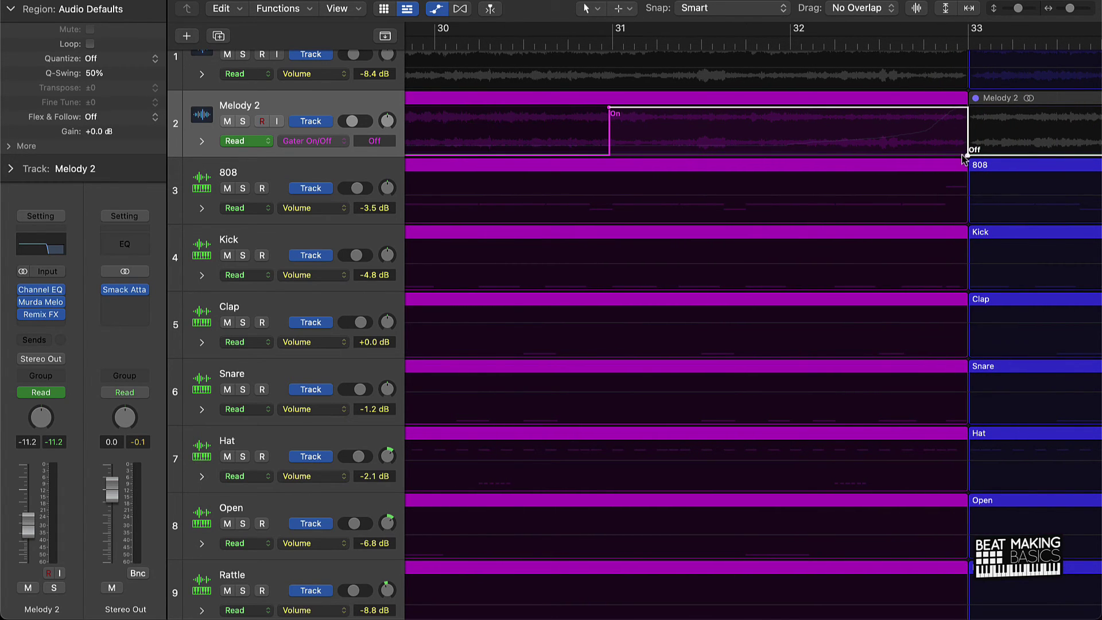
Align the remaining two gater off points on Melody 2 exactly with bars 57 and 49
scroll(947, 158, right, 10)
key(super+Left)
key(super+Left)
key(super+Left)
key(super+Left)
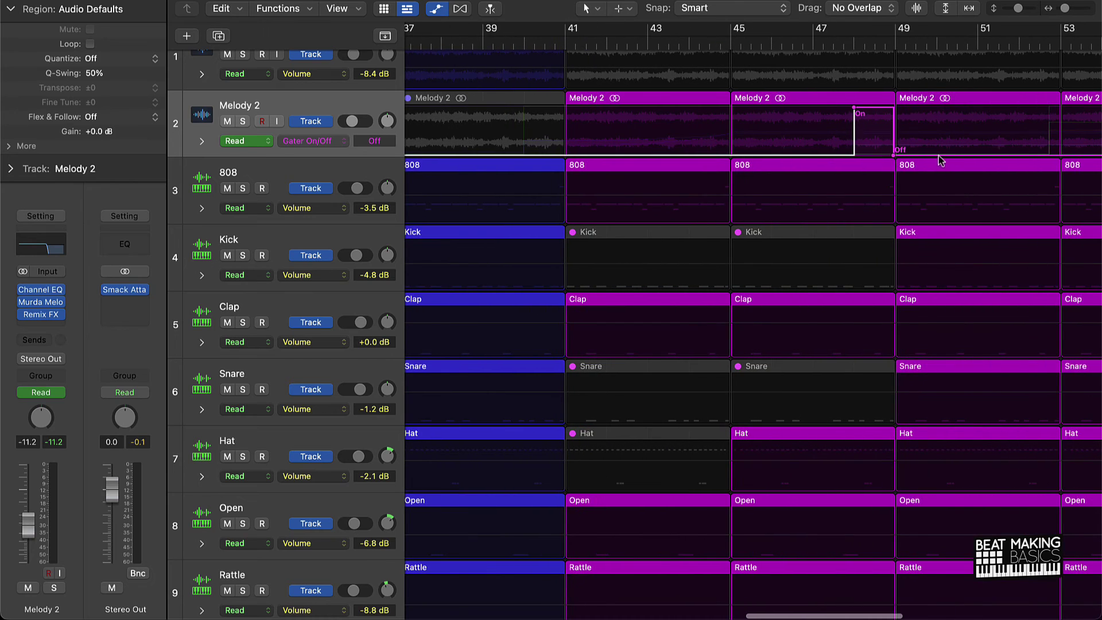
scroll(939, 156, right, 5)
key(super+Right)
key(super+Right)
key(super+Right)
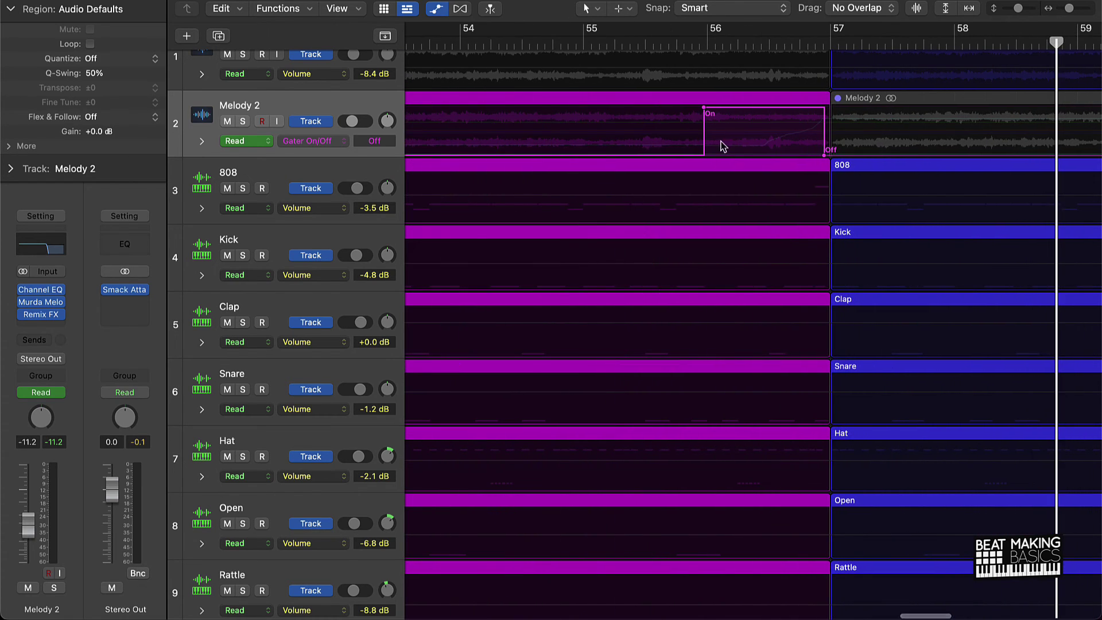
drag(823, 156, 830, 155)
scroll(637, 154, left, 10)
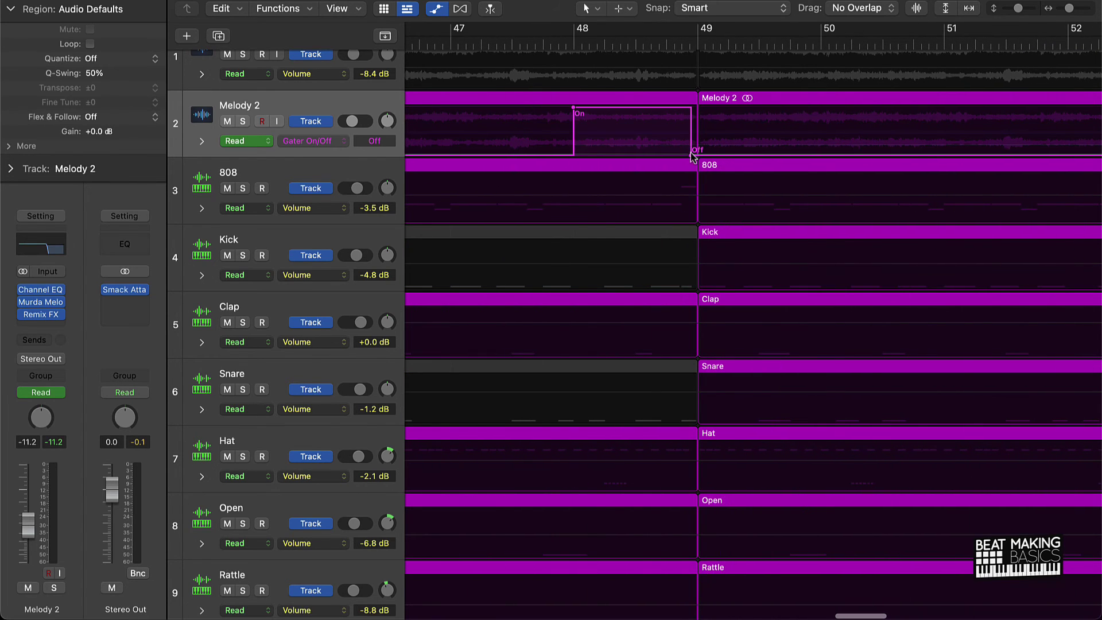
drag(691, 155, 697, 155)
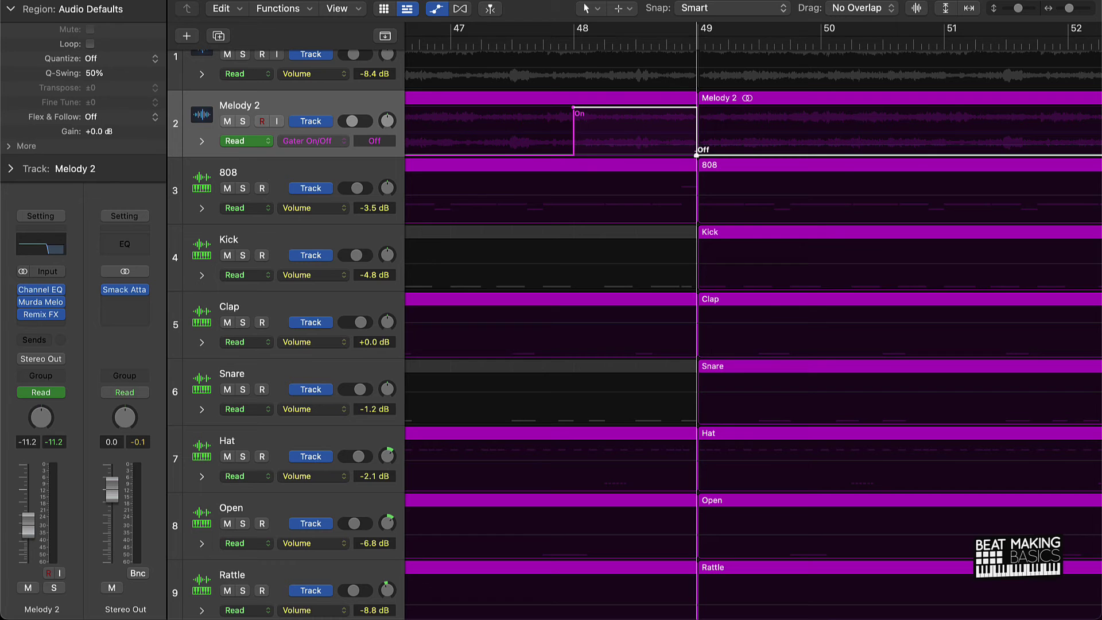
Display the Remix FX Repeater On/Off automation on Melody 2 and move its off point exactly onto bar 53
key(super+Left)
key(super+Left)
key(super+Left)
key(super+Left)
key(super+Left)
key(super+Left)
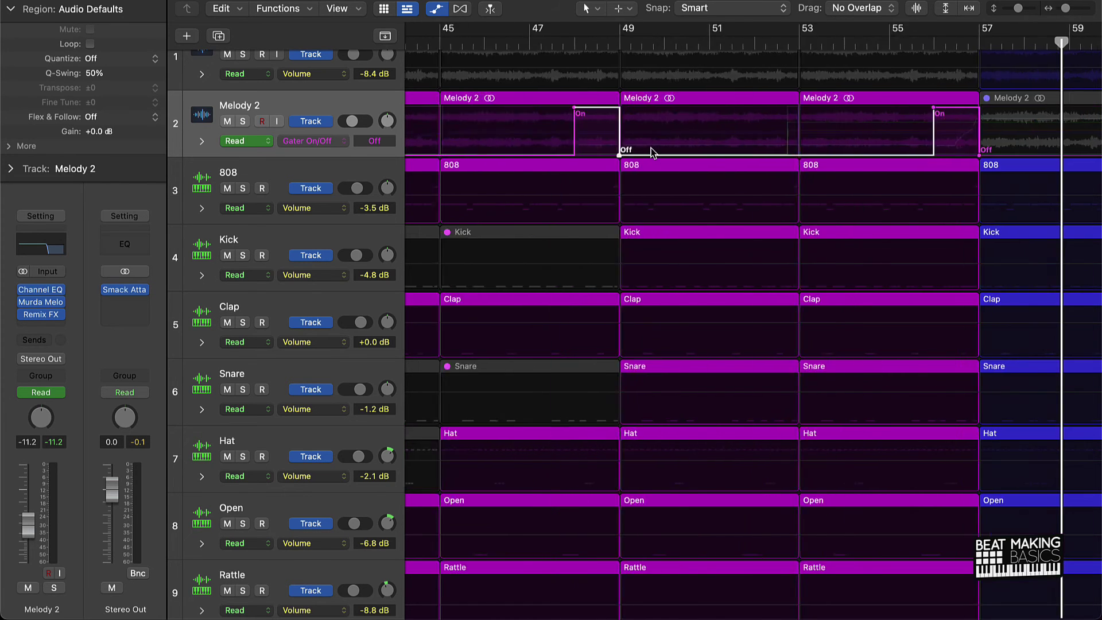
click(342, 143)
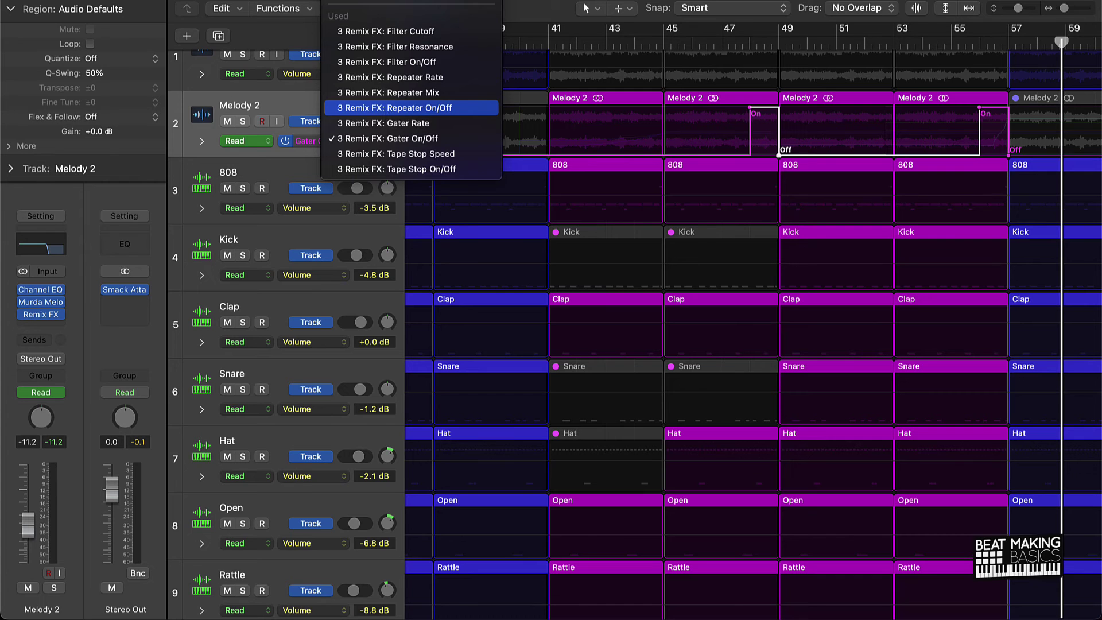
click(395, 108)
scroll(913, 159, up, 10)
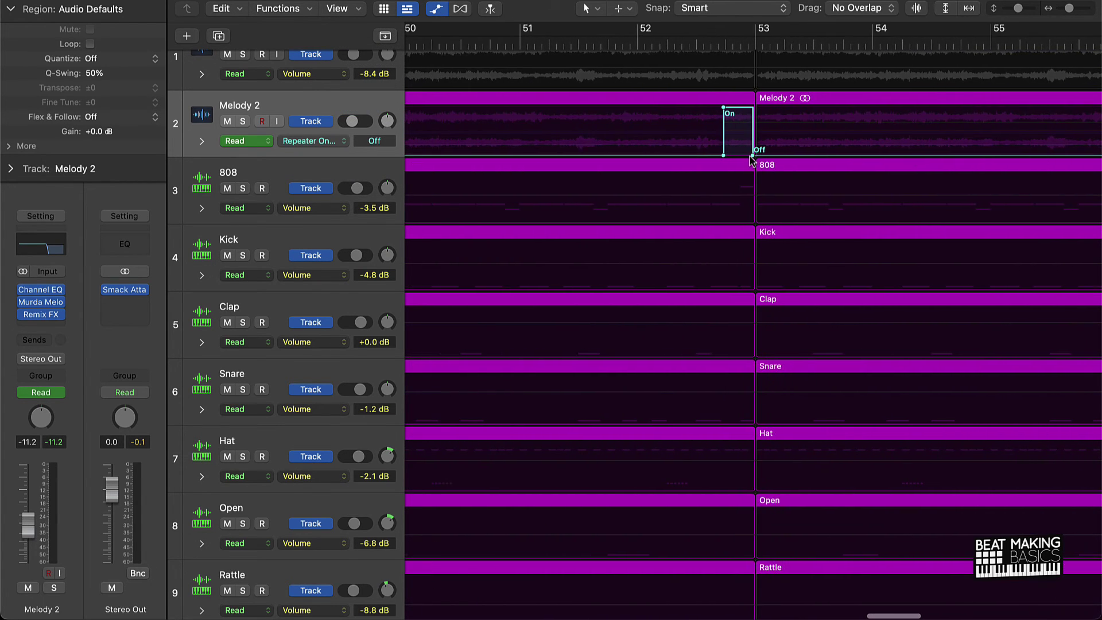
drag(750, 156, 755, 155)
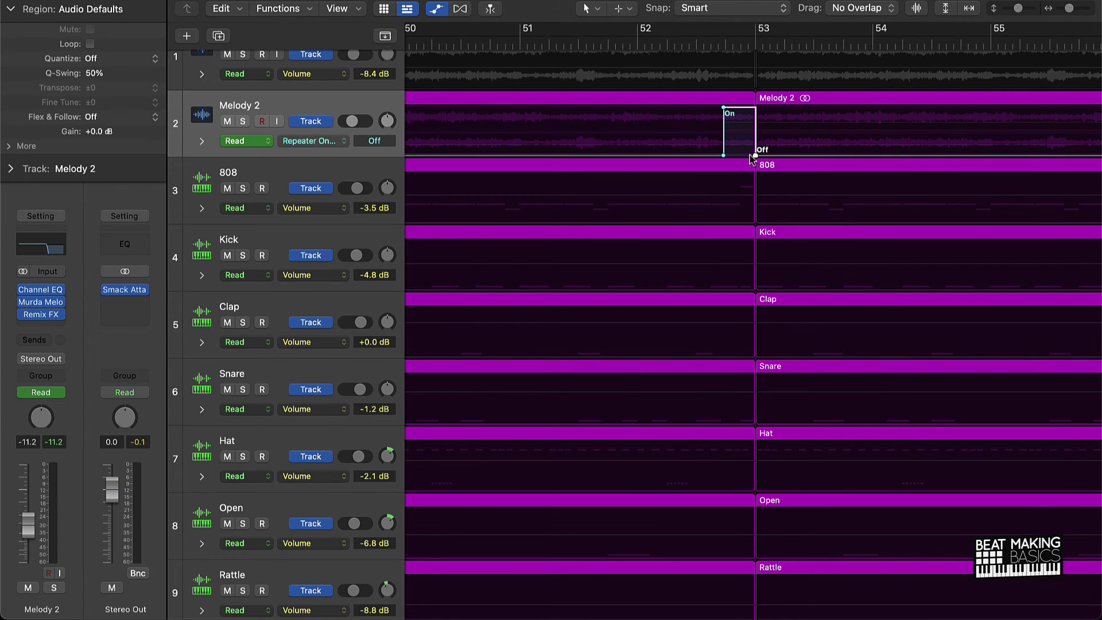
Display the Remix FX Filter On/Off automation on Melody 2 and move its off point exactly onto bar 45
scroll(750, 156, down, 15)
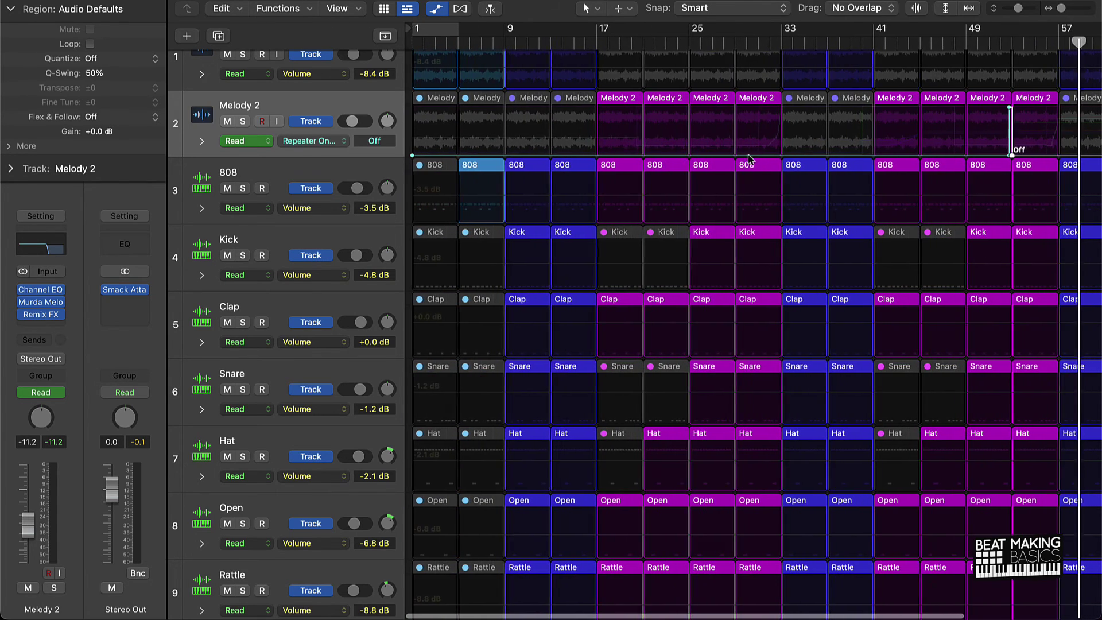
click(344, 142)
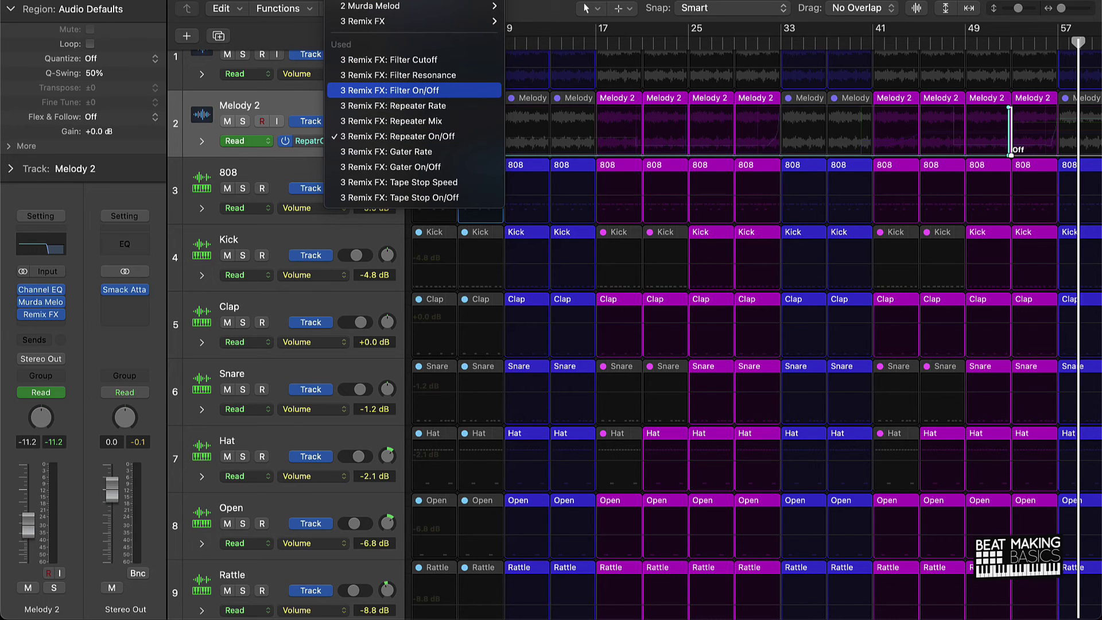
click(390, 91)
key(super+Right)
key(super+Right)
key(super+Right)
key(super+Right)
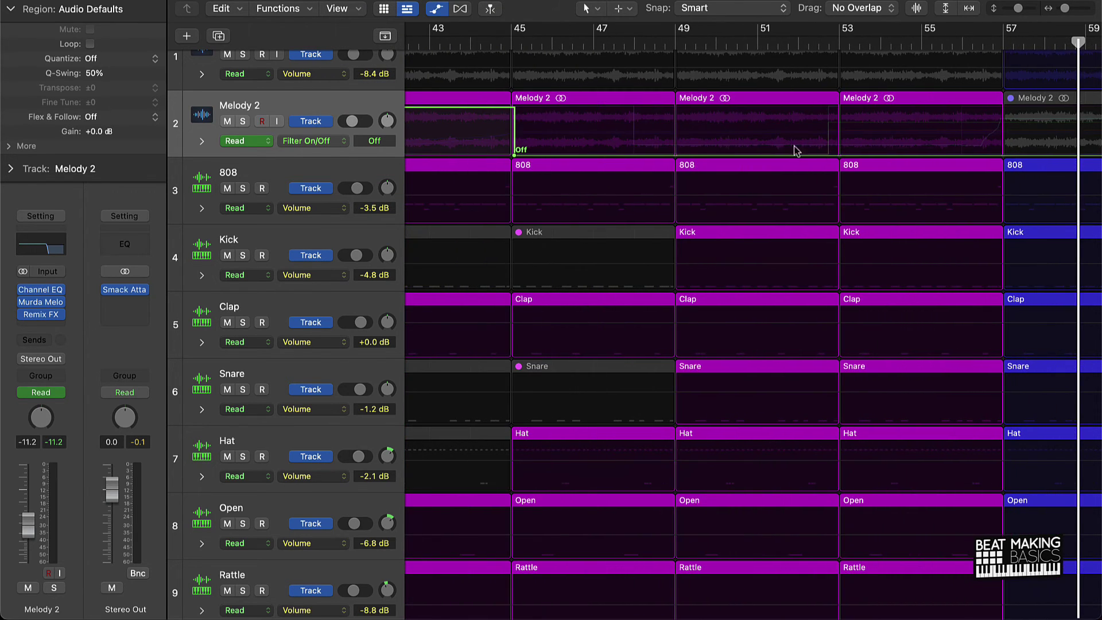
scroll(546, 125, left, 3)
key(super+Right)
key(super+Right)
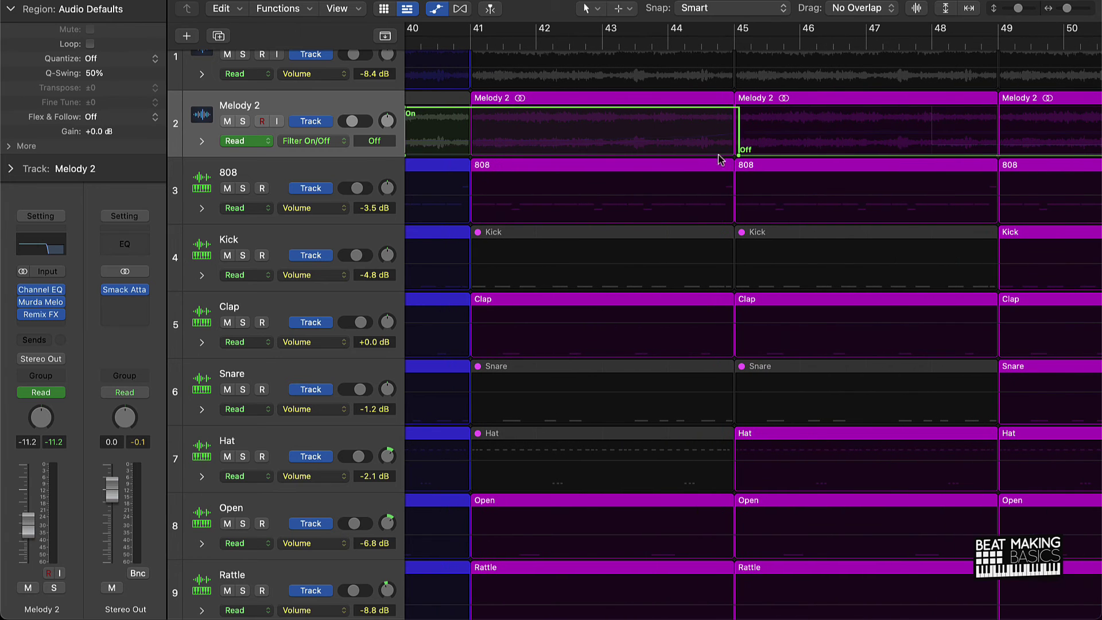
drag(739, 157, 734, 157)
Display the Remix FX Filter Cutoff automation on Melody 2 to check its curve around bars 40 to 45
key(super+Left)
key(super+Left)
key(super+Left)
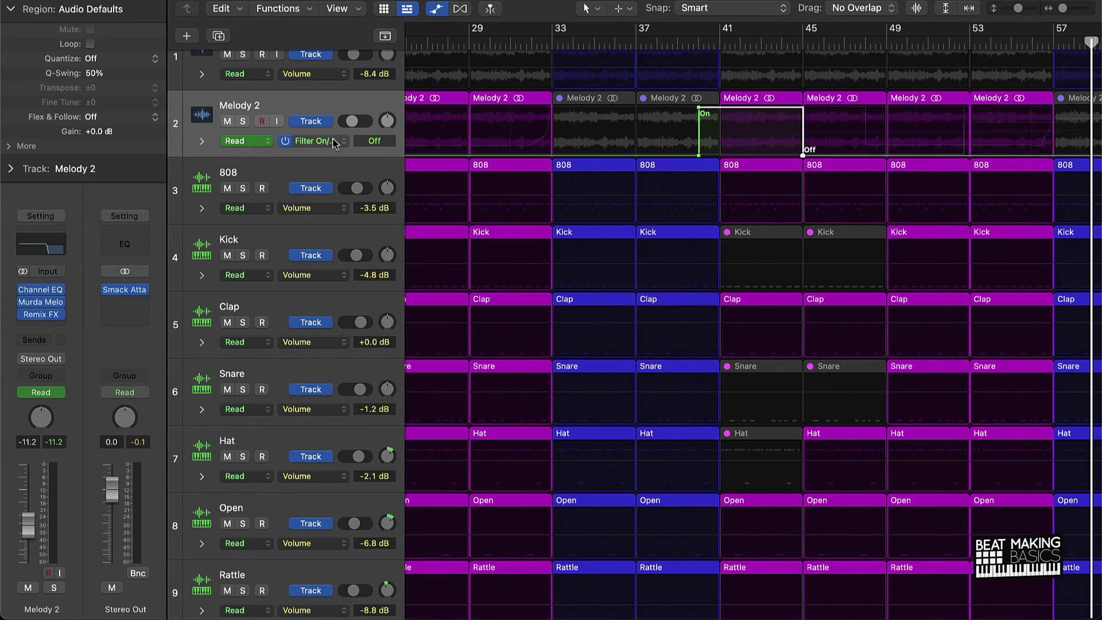
click(342, 141)
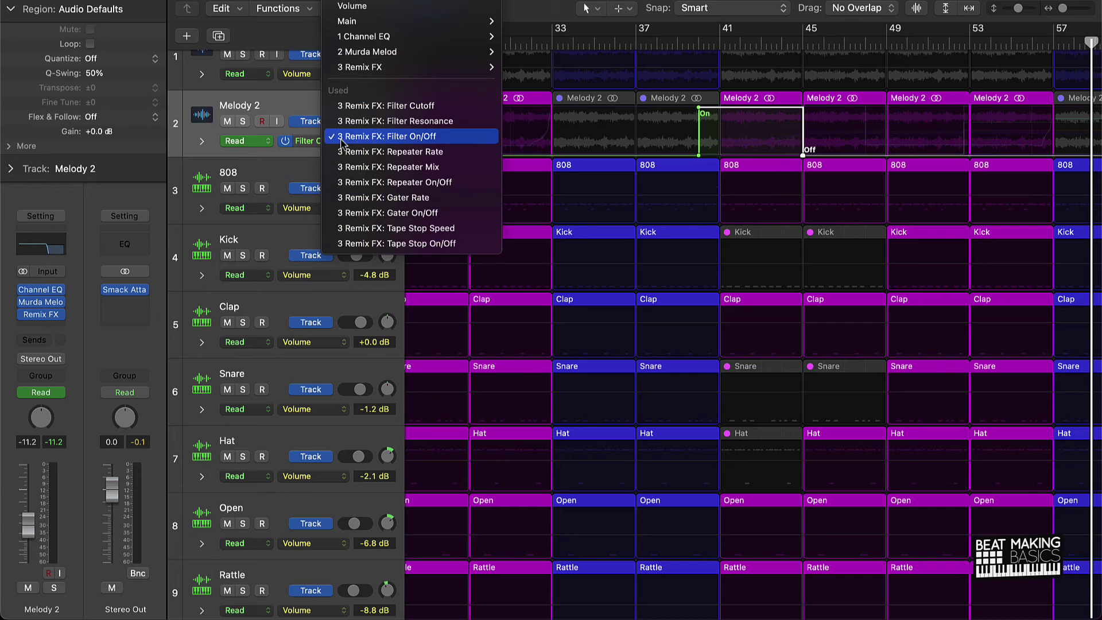
click(374, 108)
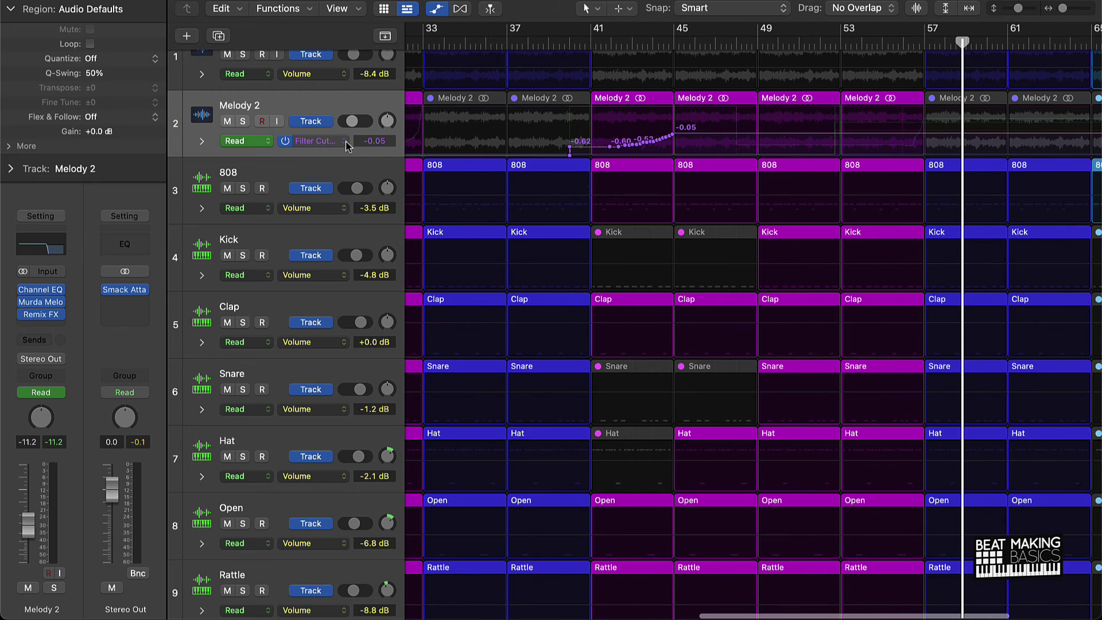
Display the Remix FX Tape Stop On/Off automation on Melody 2 and move its off point exactly onto bar 25
click(313, 142)
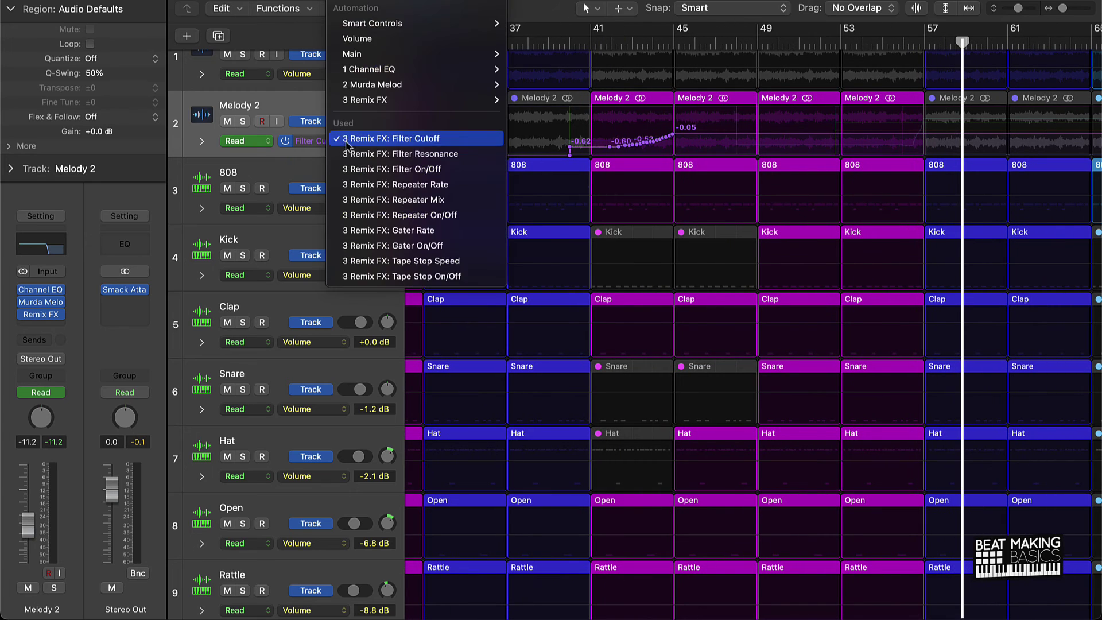
click(431, 276)
scroll(586, 115, left, 10)
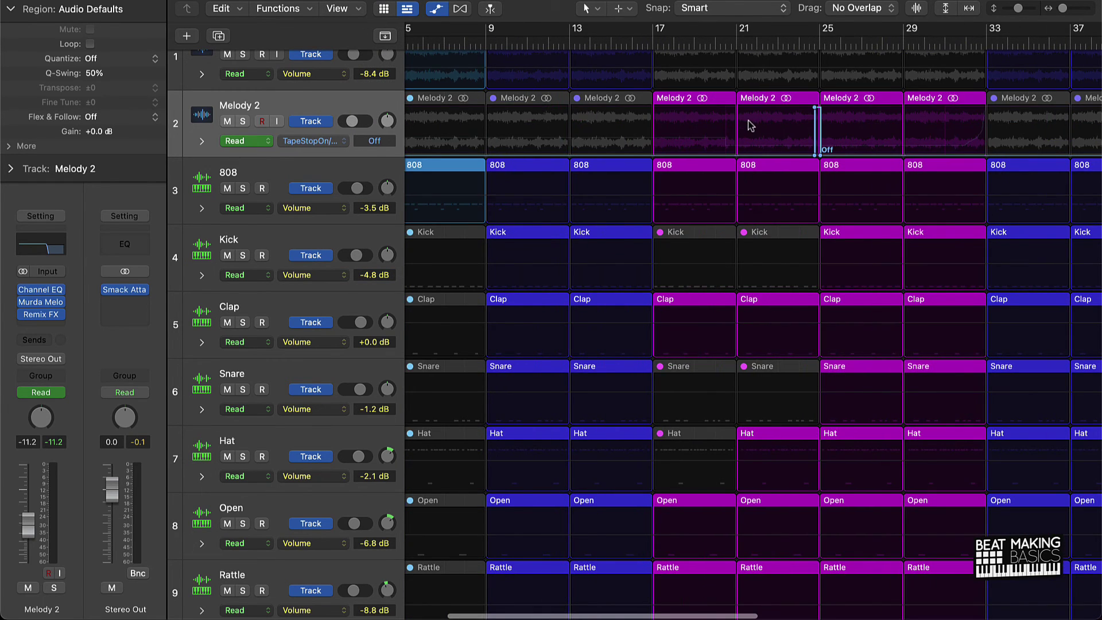
scroll(748, 120, up, 10)
scroll(748, 120, right, 10)
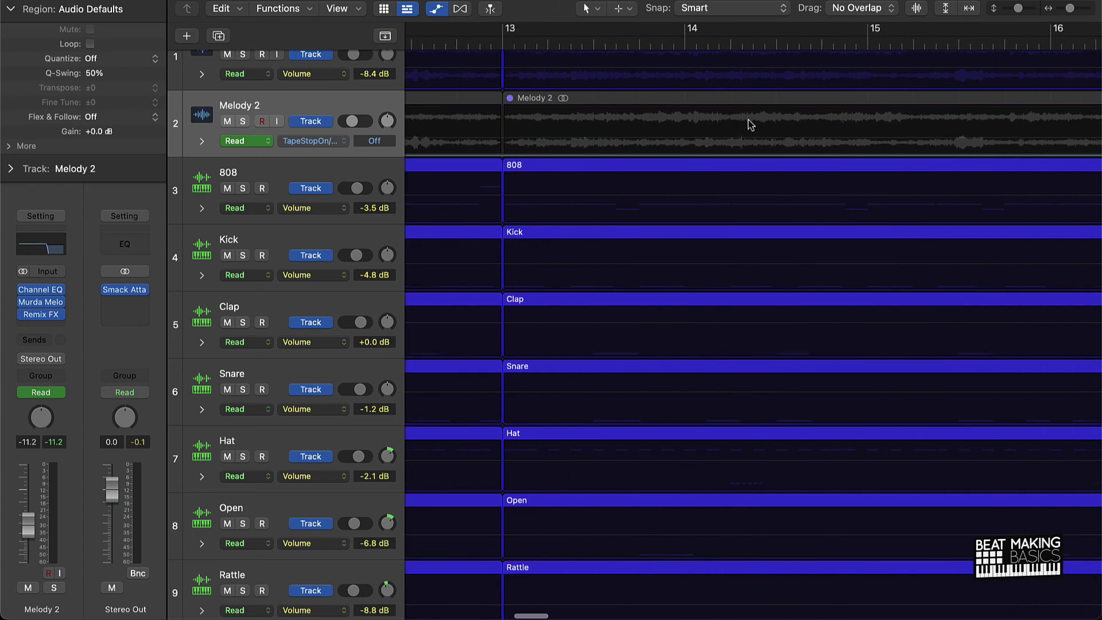
scroll(748, 120, right, 15)
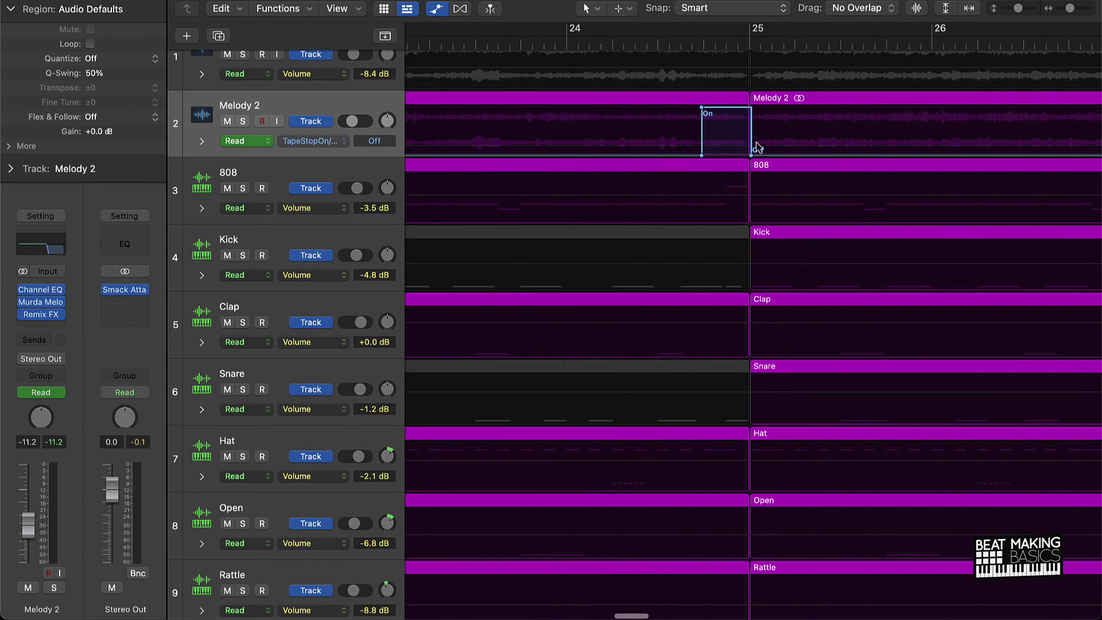
scroll(756, 143, up, 5)
scroll(756, 143, right, 5)
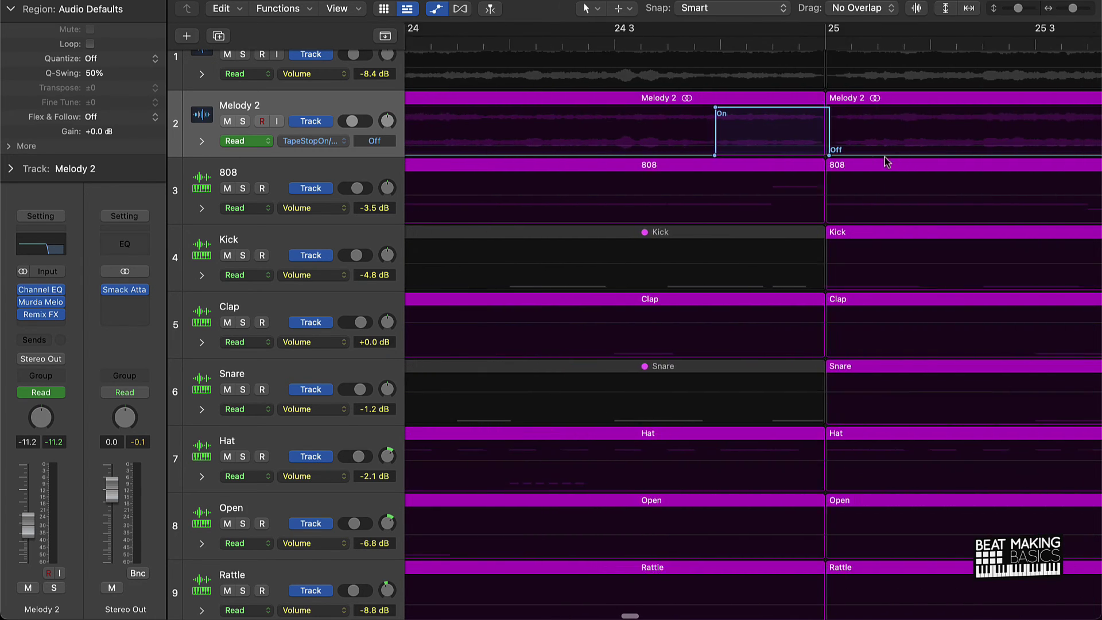
scroll(884, 157, right, 1)
drag(820, 155, 816, 155)
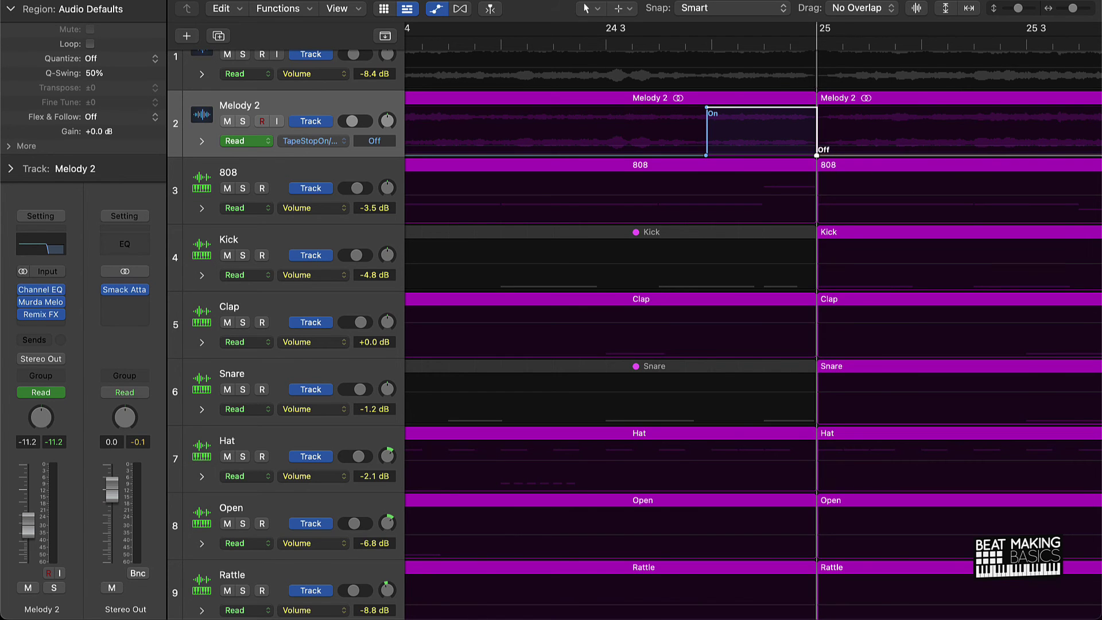
Hide the track automation and fit the whole arrangement with all eleven tracks in view
key(a)
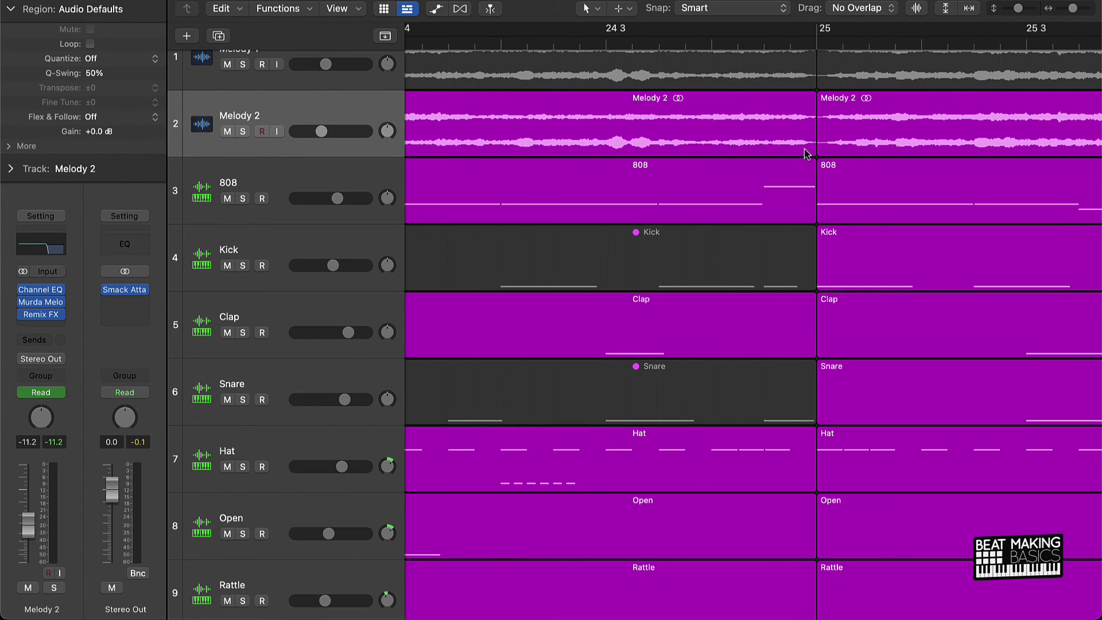
key(z)
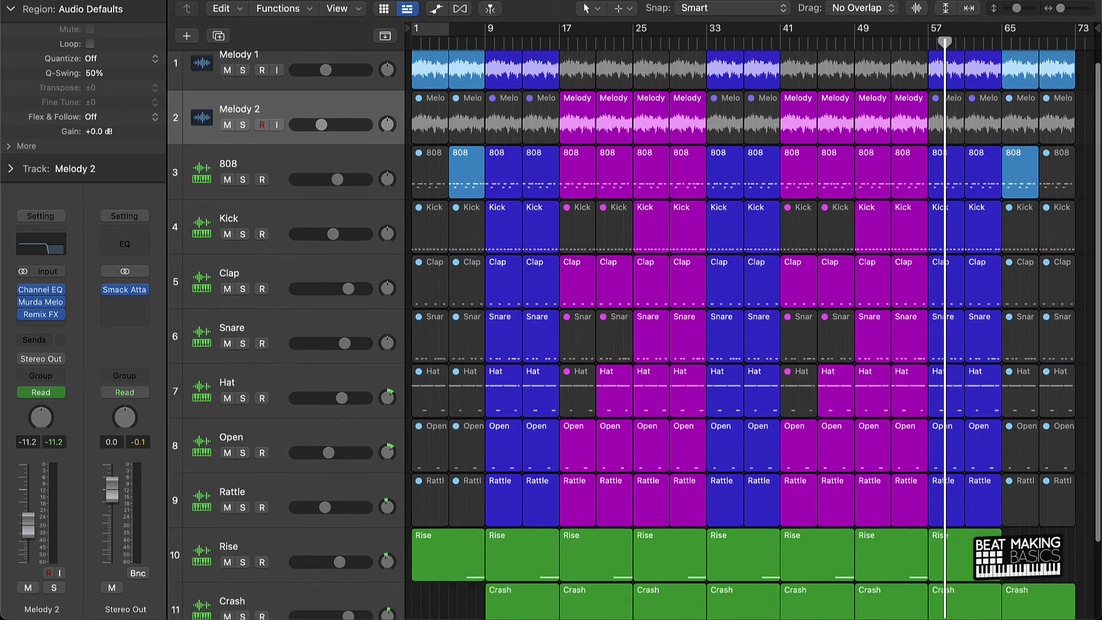
scroll(811, 151, down, 5)
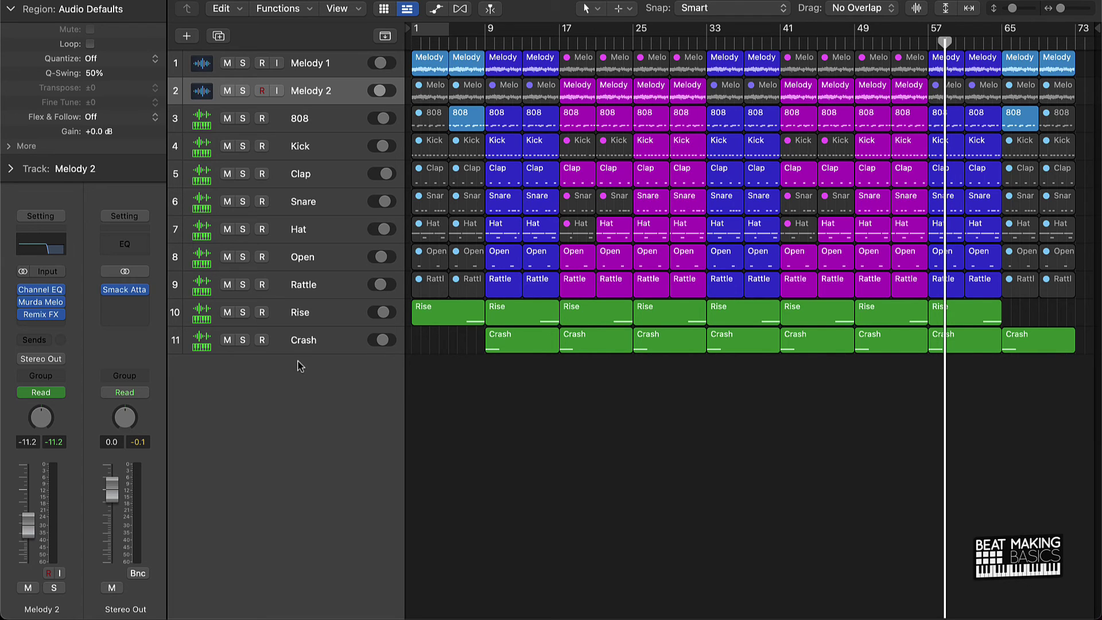
Return the playhead to the start of the song at bar 1
click(122, 290)
click(331, 29)
key(Return)
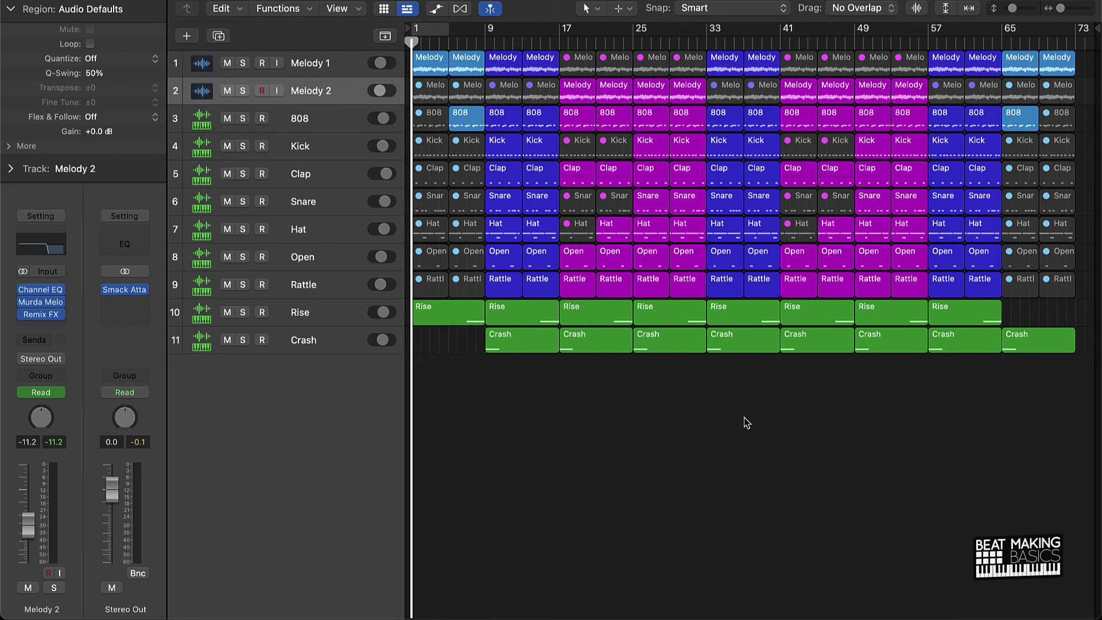